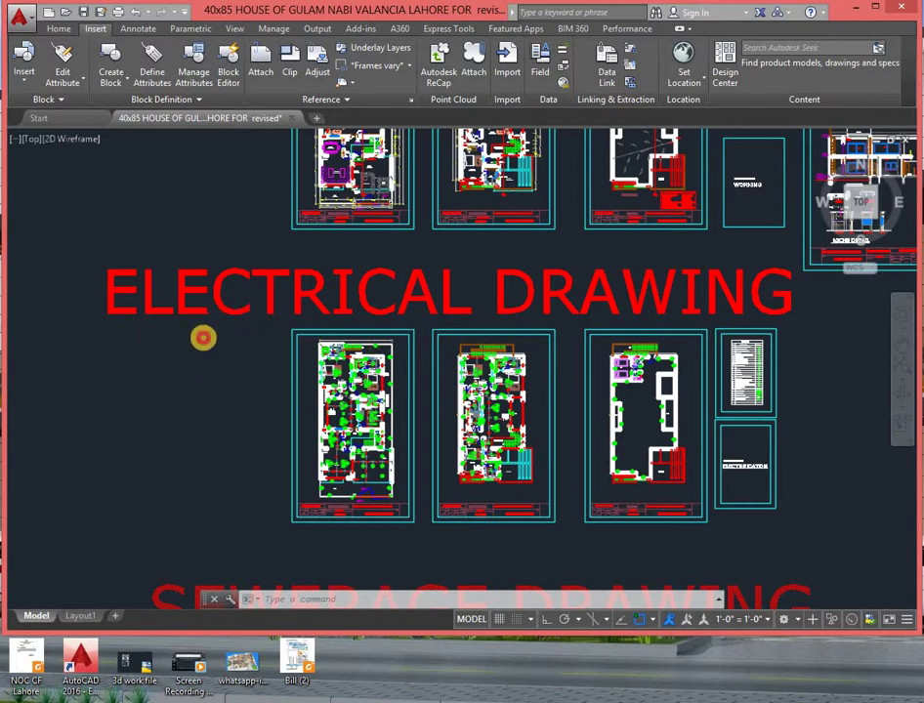
- Zoom and pan over the left electrical floor plan sheet
{"action": "scroll", "coordinate": [206, 343], "scroll_direction": "up", "scroll_amount": 2}
{"action": "scroll", "coordinate": [310, 346], "scroll_direction": "down", "scroll_amount": 2}
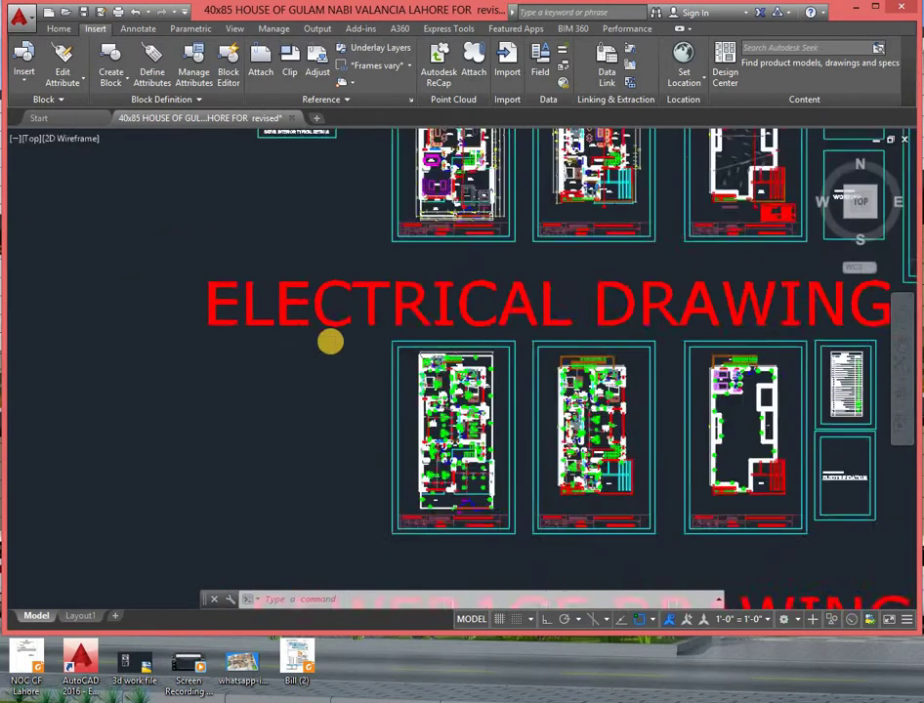
{"action": "scroll", "coordinate": [330, 340], "scroll_direction": "down", "scroll_amount": 2}
{"action": "scroll", "coordinate": [367, 326], "scroll_direction": "down", "scroll_amount": 2}
{"action": "scroll", "coordinate": [443, 314], "scroll_direction": "up", "scroll_amount": 2}
{"action": "scroll", "coordinate": [420, 327], "scroll_direction": "up", "scroll_amount": 2}
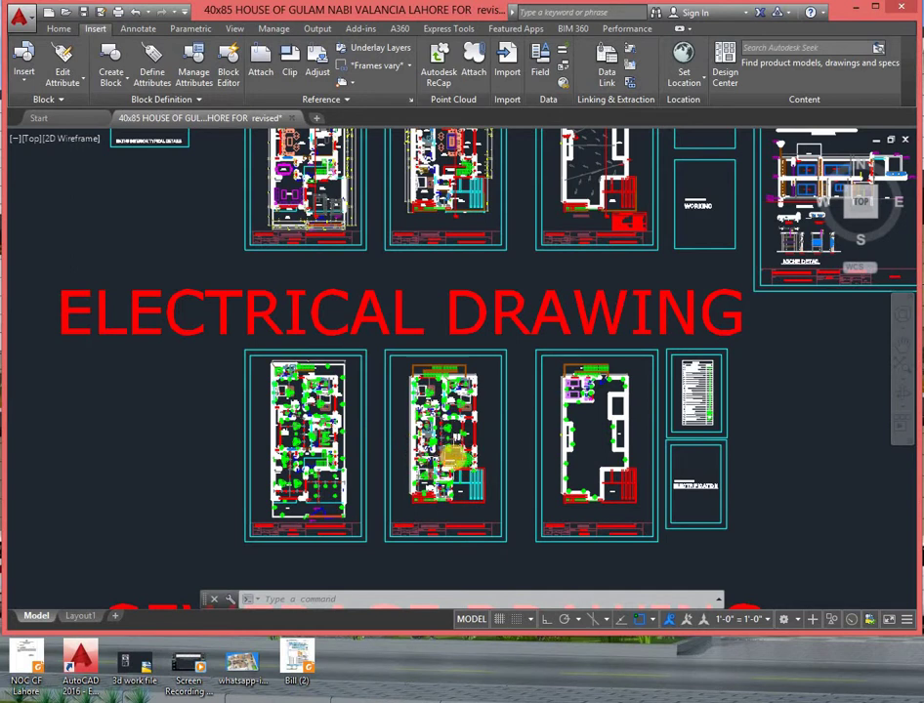
{"action": "scroll", "coordinate": [288, 374], "scroll_direction": "up", "scroll_amount": 2}
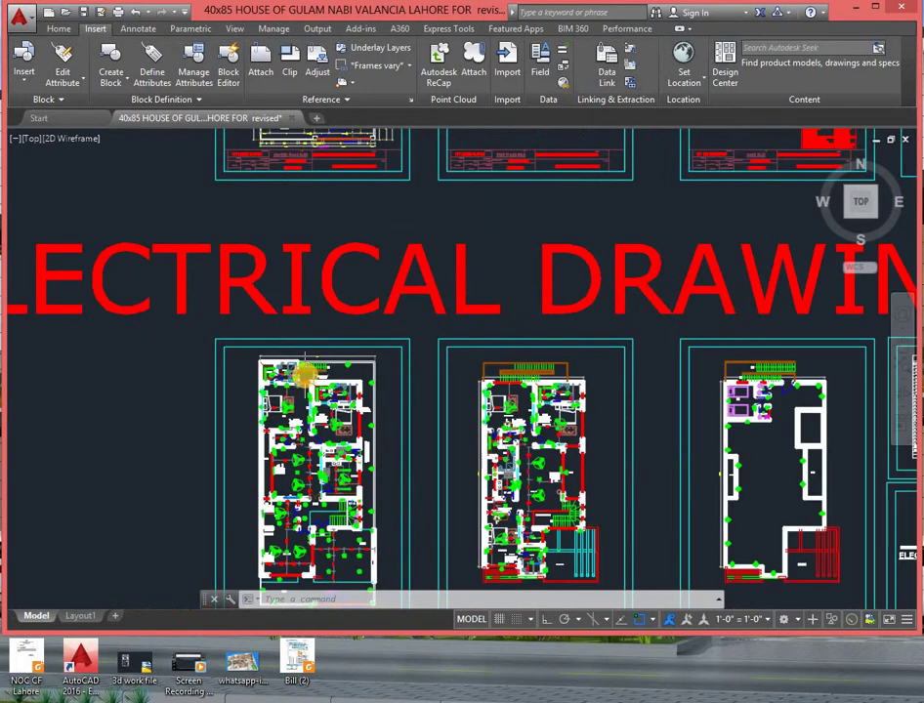
{"action": "scroll", "coordinate": [311, 374], "scroll_direction": "up", "scroll_amount": 3}
{"action": "middle_click_drag", "start_coordinate": [304, 377], "coordinate": [392, 372]}
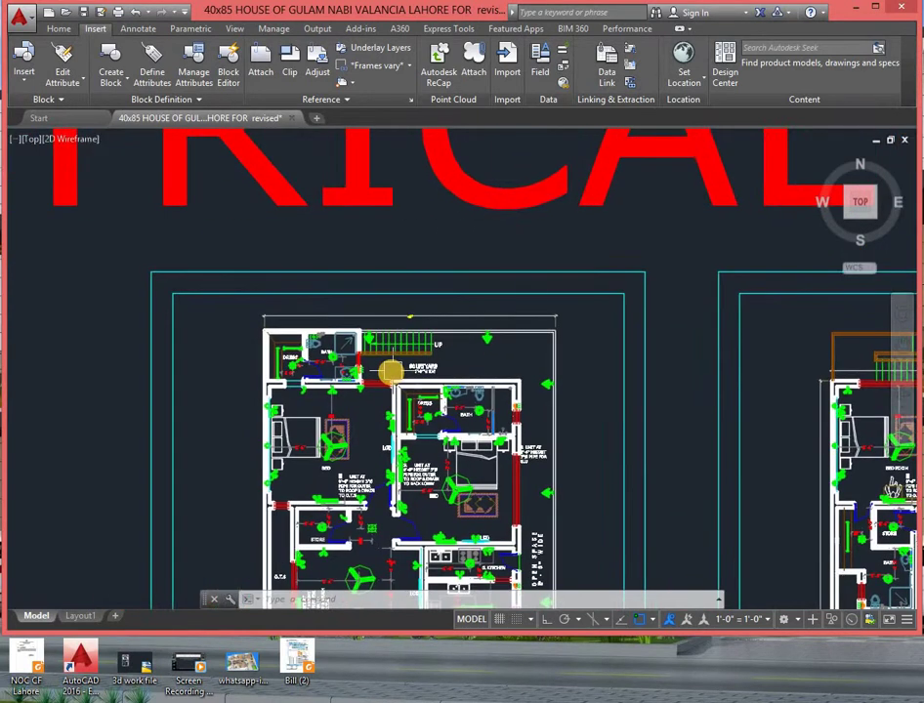
{"action": "scroll", "coordinate": [392, 376], "scroll_direction": "down", "scroll_amount": 2}
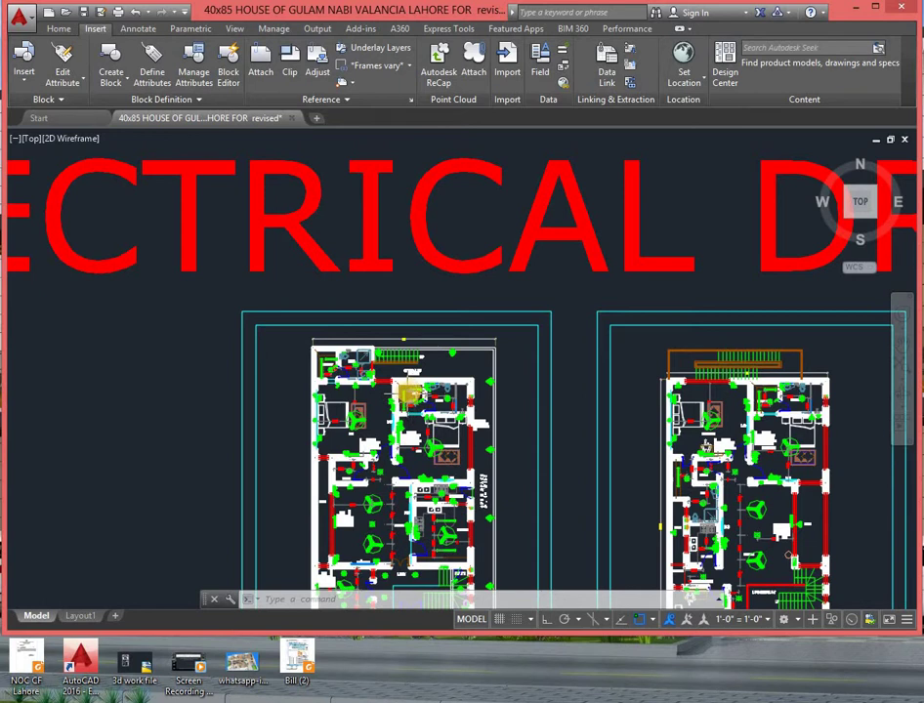
{"action": "scroll", "coordinate": [410, 385], "scroll_direction": "down", "scroll_amount": 1}
{"action": "scroll", "coordinate": [381, 369], "scroll_direction": "down", "scroll_amount": 2}
{"action": "scroll", "coordinate": [391, 367], "scroll_direction": "up", "scroll_amount": 2}
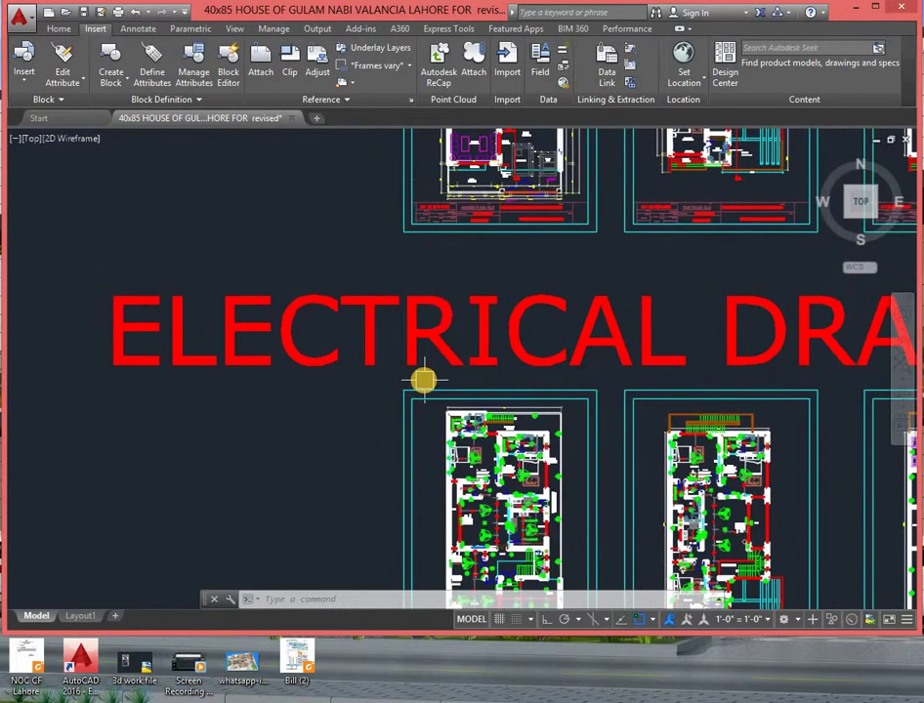
{"action": "scroll", "coordinate": [427, 382], "scroll_direction": "down", "scroll_amount": 2}
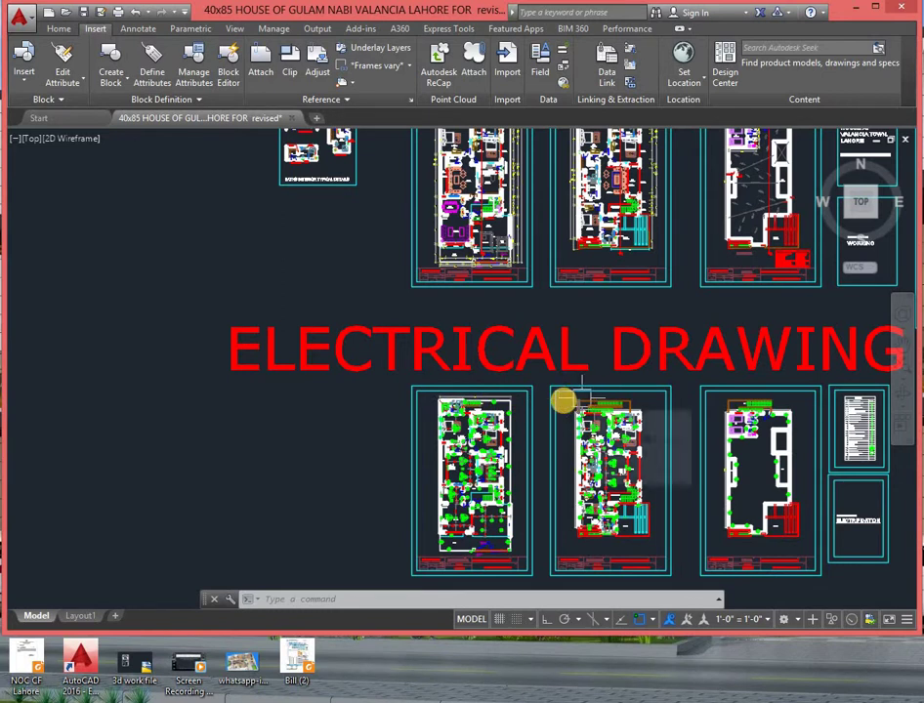
- Recentre the electrical sheets and close in on the middle floor plan
{"action": "middle_click_drag", "start_coordinate": [550, 381], "coordinate": [477, 362]}
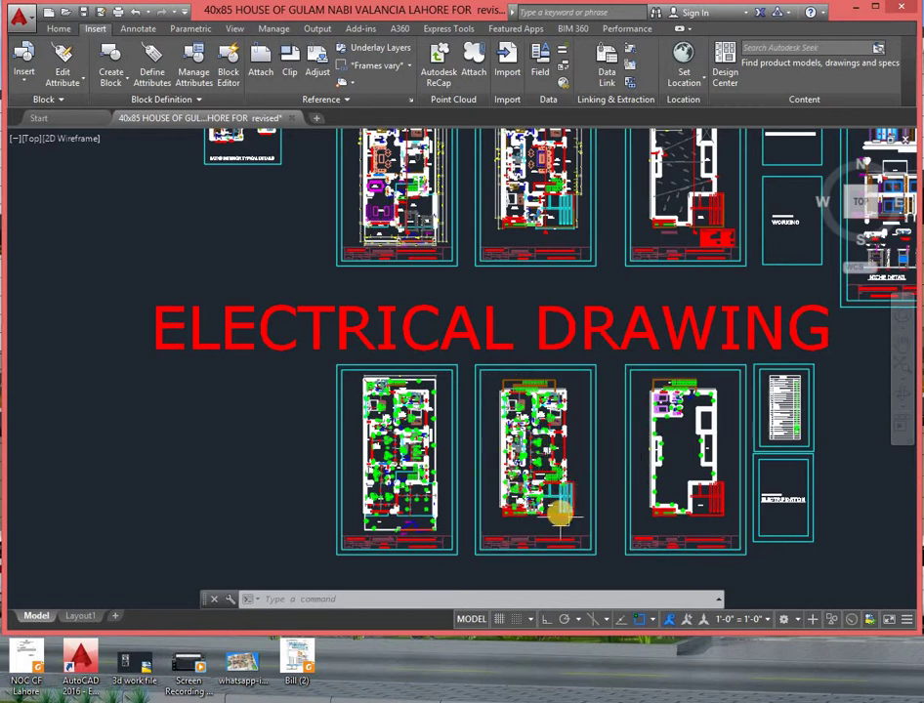
{"action": "scroll", "coordinate": [544, 452], "scroll_direction": "up", "scroll_amount": 2}
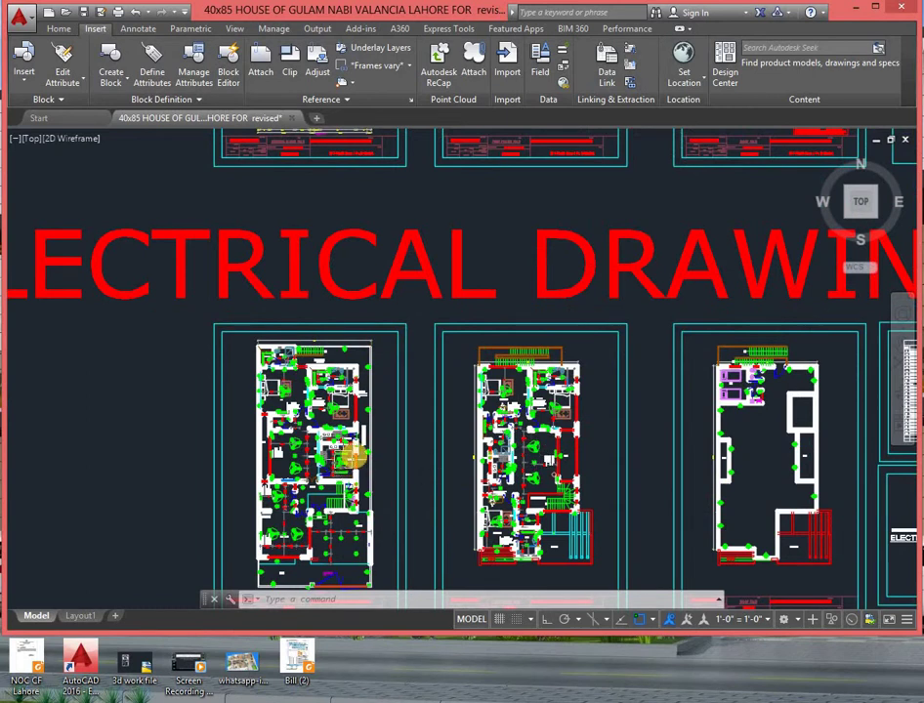
{"action": "middle_click_drag", "start_coordinate": [403, 476], "coordinate": [421, 428]}
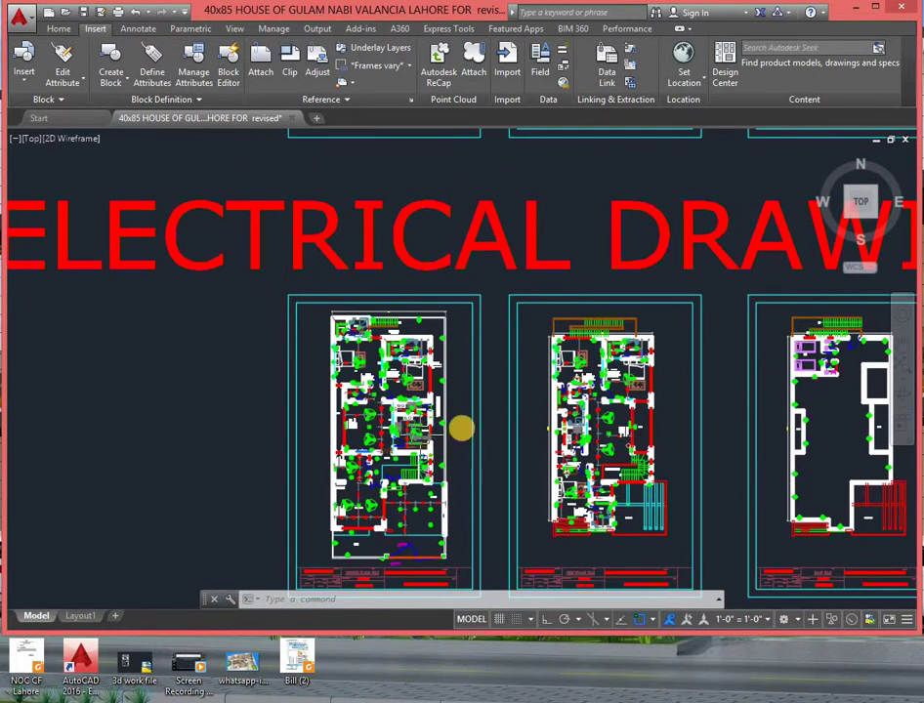
{"action": "mouse_move", "coordinate": [533, 419]}
{"action": "middle_mouse_down"}
{"action": "mouse_move", "coordinate": [427, 395]}
{"action": "mouse_move", "coordinate": [412, 354]}
{"action": "middle_mouse_up"}
{"action": "scroll", "coordinate": [488, 391], "scroll_direction": "up", "scroll_amount": 2}
{"action": "scroll", "coordinate": [489, 390], "scroll_direction": "up", "scroll_amount": 2}
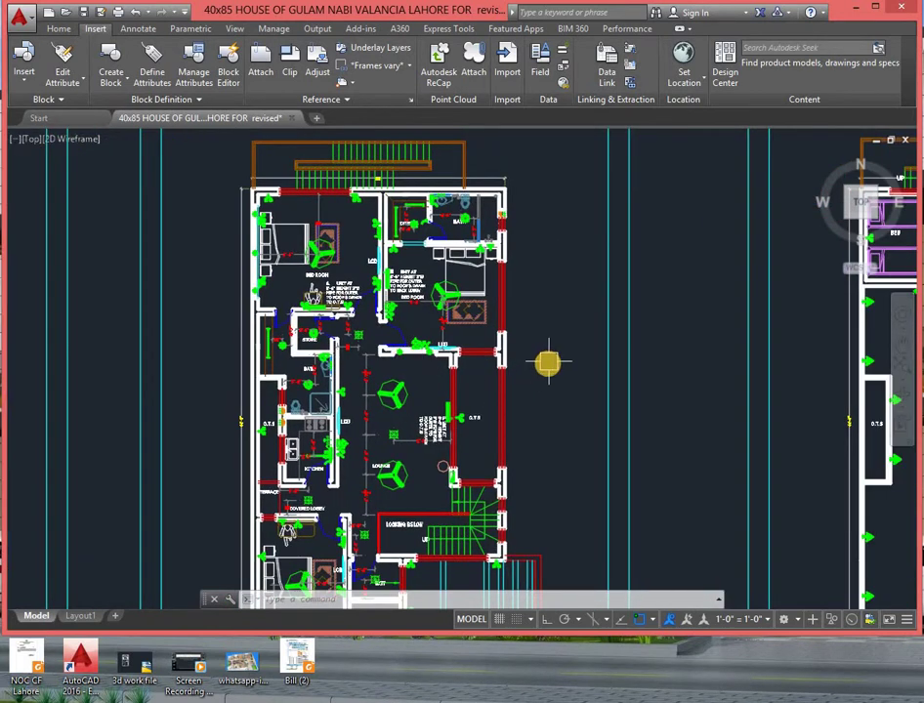
- Move to the right-hand sheets and zoom in on the LEGEND table of electrical symbols
{"action": "middle_click_drag", "start_coordinate": [564, 367], "coordinate": [392, 385]}
{"action": "scroll", "coordinate": [581, 377], "scroll_direction": "down", "scroll_amount": 3}
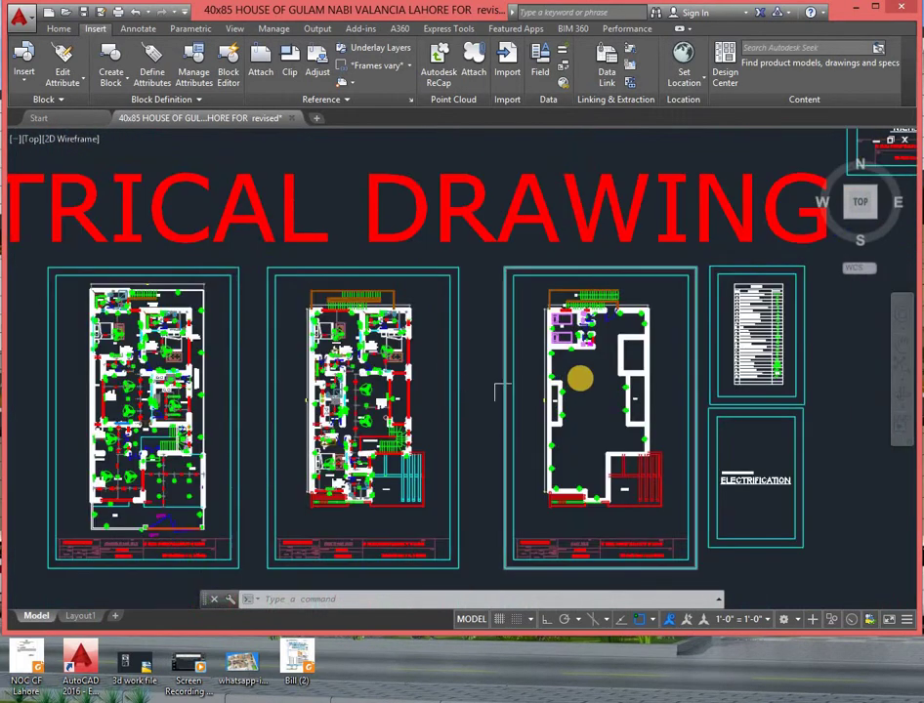
{"action": "scroll", "coordinate": [536, 360], "scroll_direction": "up", "scroll_amount": 1}
{"action": "mouse_move", "coordinate": [536, 360]}
{"action": "middle_mouse_down"}
{"action": "mouse_move", "coordinate": [442, 394]}
{"action": "mouse_move", "coordinate": [479, 326]}
{"action": "middle_mouse_up"}
{"action": "scroll", "coordinate": [499, 371], "scroll_direction": "up", "scroll_amount": 3}
{"action": "scroll", "coordinate": [488, 391], "scroll_direction": "up", "scroll_amount": 5}
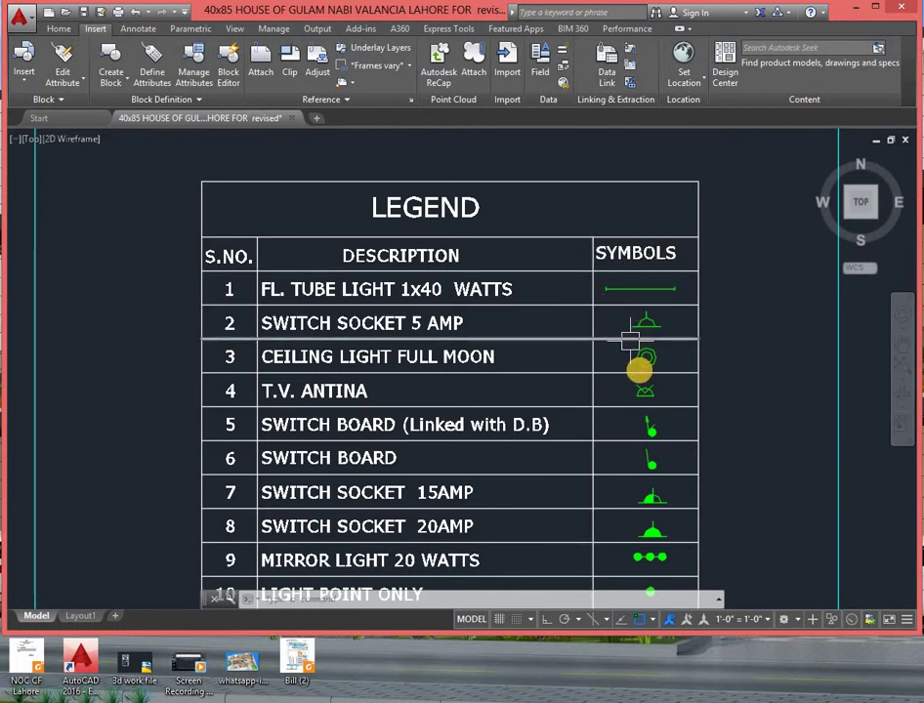
{"action": "scroll", "coordinate": [640, 362], "scroll_direction": "down", "scroll_amount": 3}
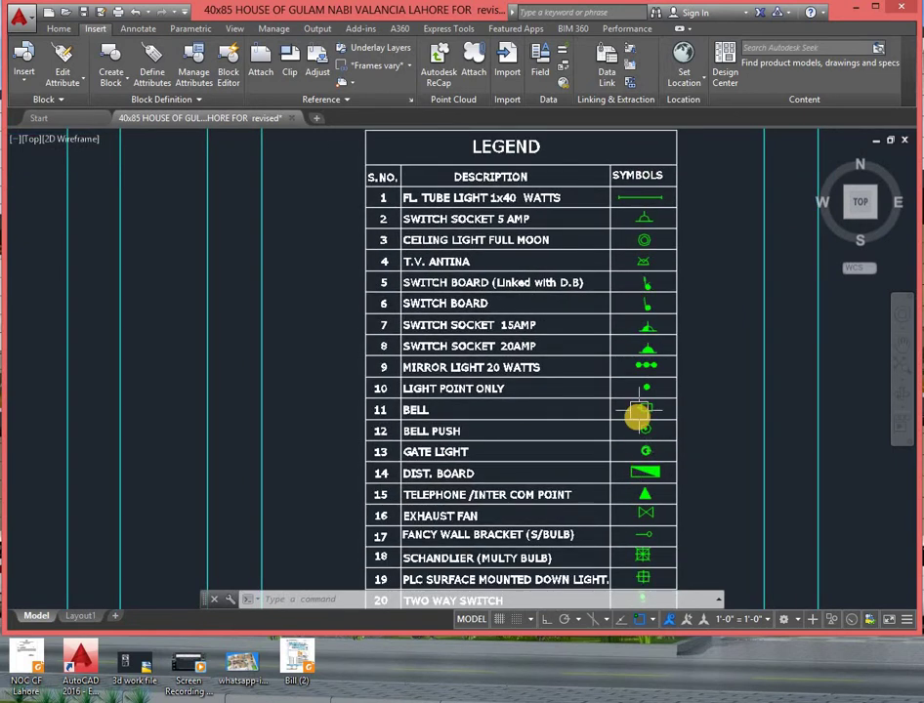
{"action": "scroll", "coordinate": [633, 430], "scroll_direction": "up", "scroll_amount": 3}
{"action": "scroll", "coordinate": [631, 435], "scroll_direction": "up", "scroll_amount": 1}
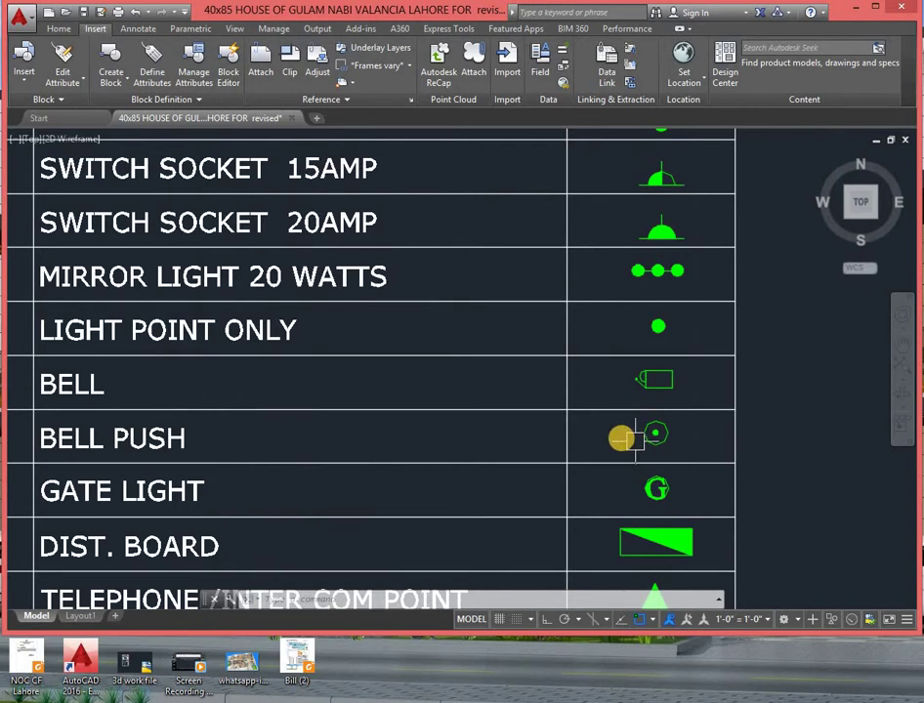
{"action": "scroll", "coordinate": [614, 427], "scroll_direction": "down", "scroll_amount": 3}
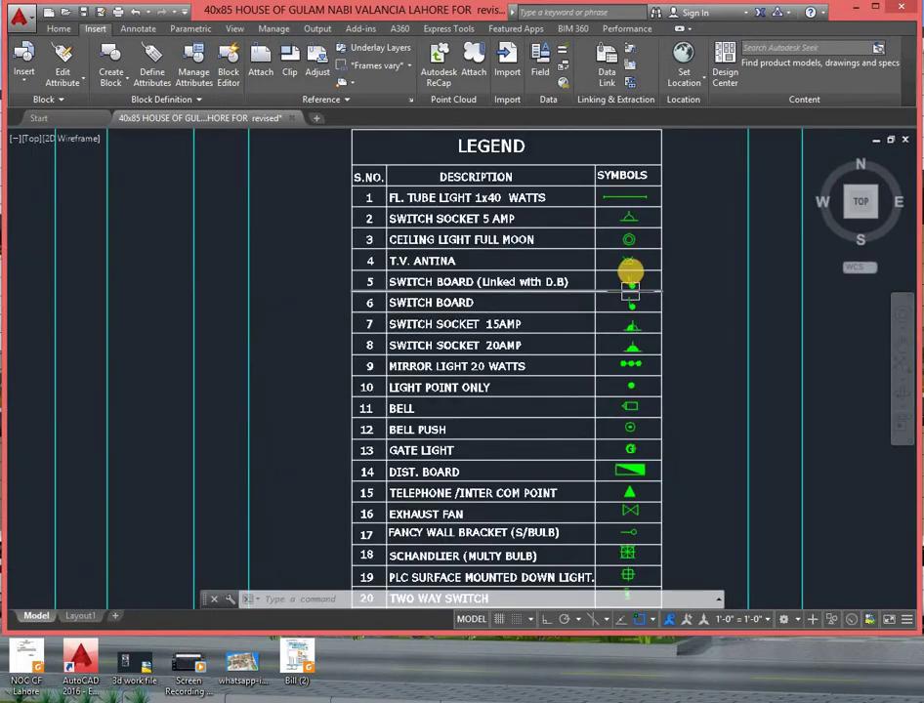
{"action": "scroll", "coordinate": [633, 278], "scroll_direction": "up", "scroll_amount": 3}
{"action": "scroll", "coordinate": [635, 285], "scroll_direction": "down", "scroll_amount": 1}
{"action": "scroll", "coordinate": [622, 305], "scroll_direction": "up", "scroll_amount": 1}
{"action": "scroll", "coordinate": [610, 270], "scroll_direction": "up", "scroll_amount": 2}
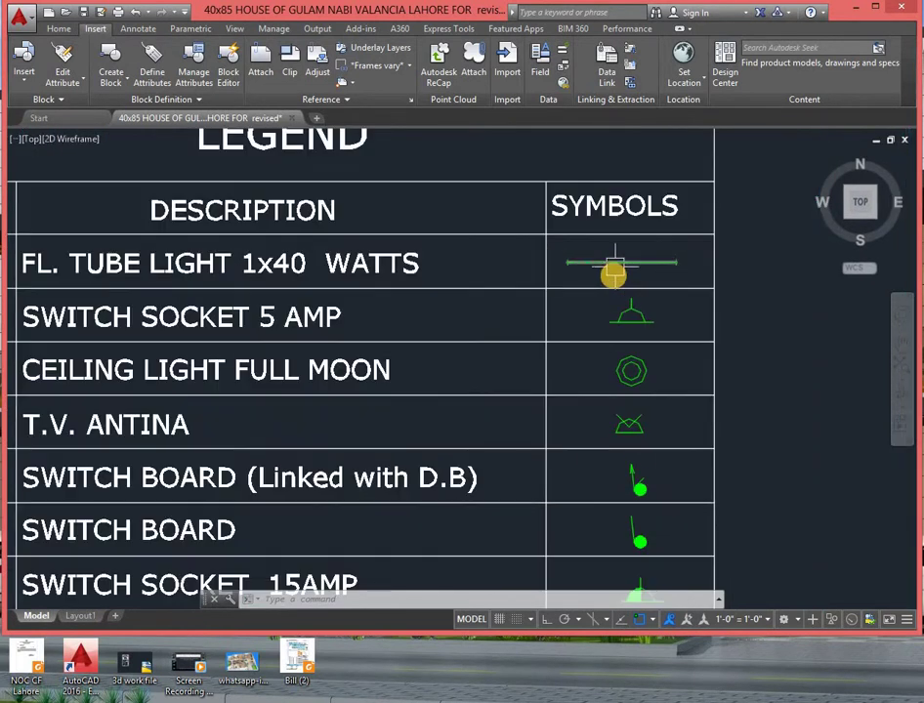
{"action": "scroll", "coordinate": [665, 306], "scroll_direction": "up", "scroll_amount": 1}
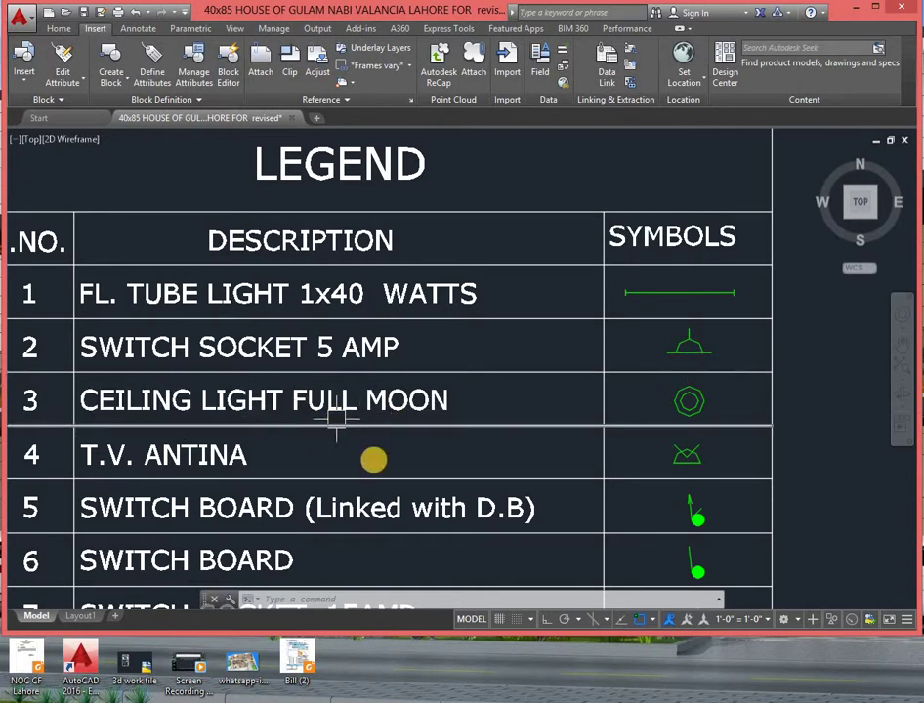
{"action": "middle_click_drag", "start_coordinate": [336, 418], "coordinate": [358, 350]}
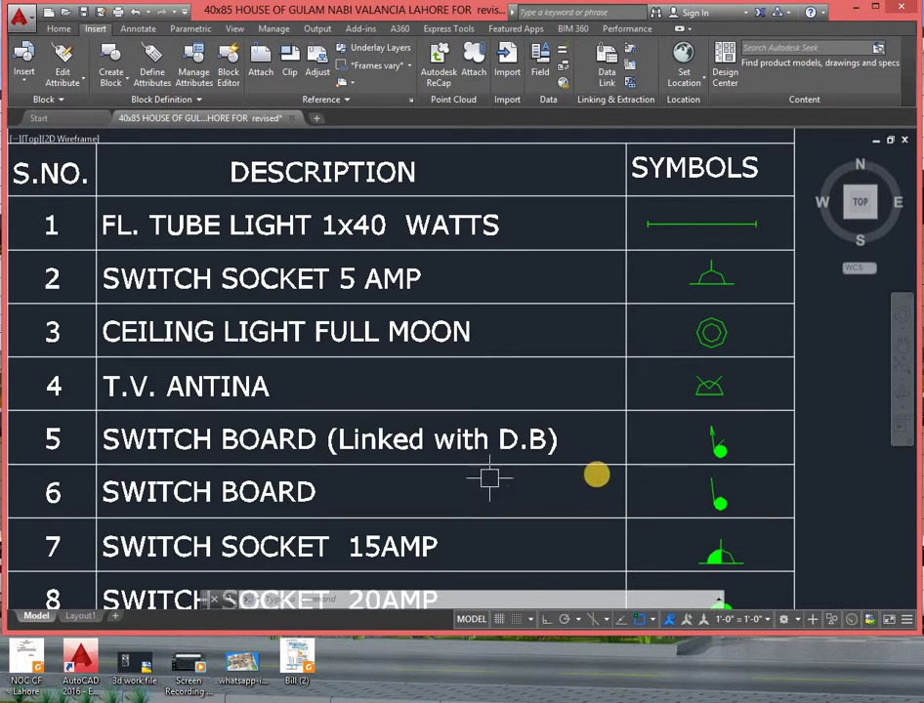
{"action": "scroll", "coordinate": [711, 449], "scroll_direction": "up", "scroll_amount": 2}
{"action": "scroll", "coordinate": [729, 386], "scroll_direction": "down", "scroll_amount": 2}
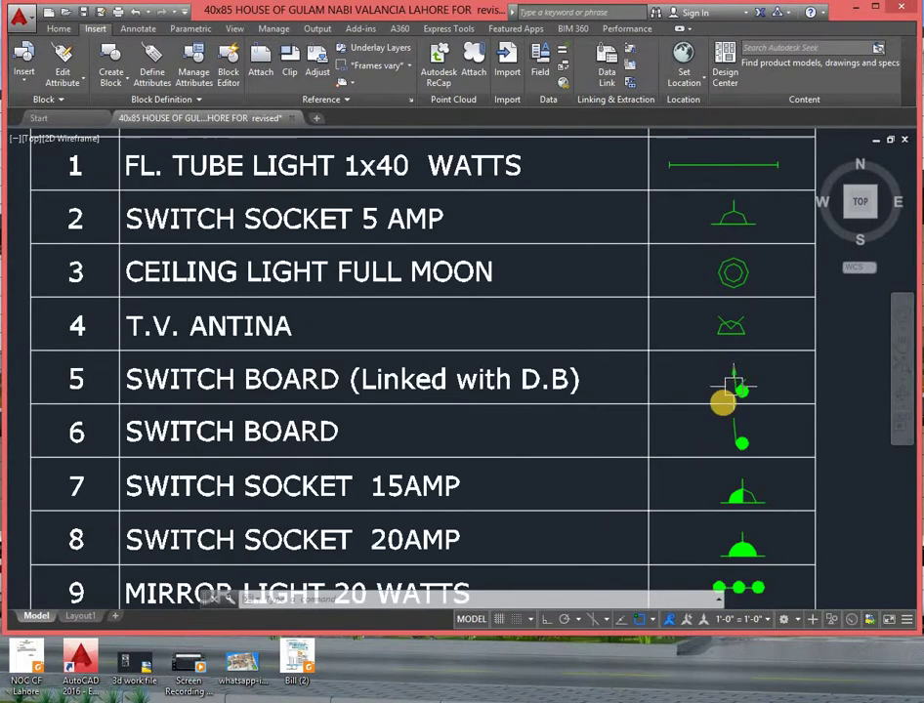
{"action": "scroll", "coordinate": [722, 402], "scroll_direction": "up", "scroll_amount": 2}
{"action": "scroll", "coordinate": [730, 386], "scroll_direction": "up", "scroll_amount": 2}
{"action": "scroll", "coordinate": [728, 383], "scroll_direction": "up", "scroll_amount": 2}
{"action": "middle_click_drag", "start_coordinate": [743, 367], "coordinate": [631, 381]}
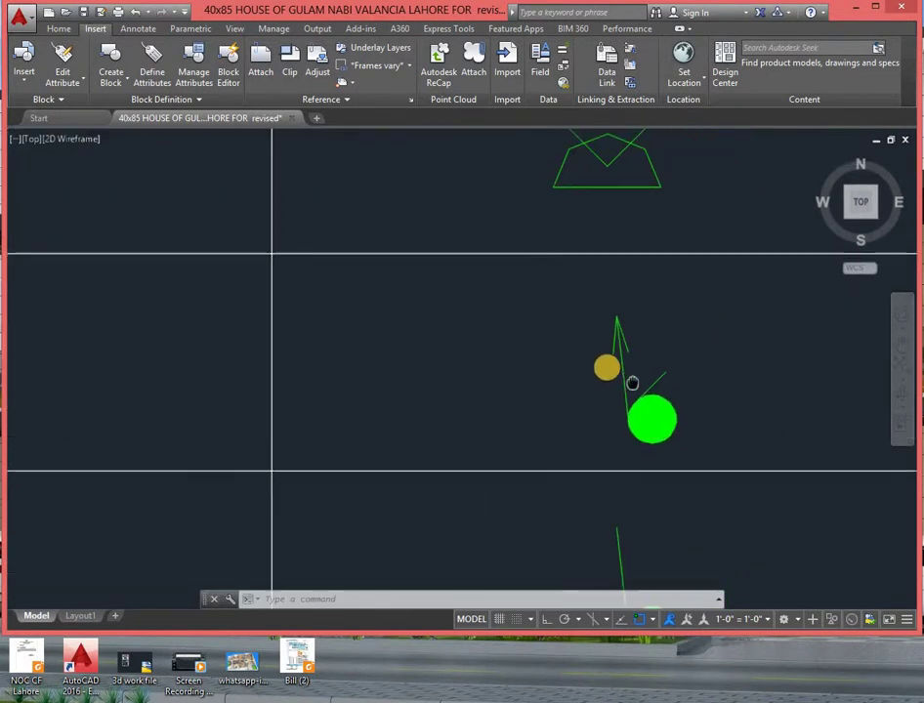
{"action": "scroll", "coordinate": [624, 386], "scroll_direction": "up", "scroll_amount": 4}
{"action": "scroll", "coordinate": [622, 389], "scroll_direction": "down", "scroll_amount": 4}
{"action": "scroll", "coordinate": [621, 390], "scroll_direction": "down", "scroll_amount": 3}
{"action": "scroll", "coordinate": [603, 398], "scroll_direction": "down", "scroll_amount": 2}
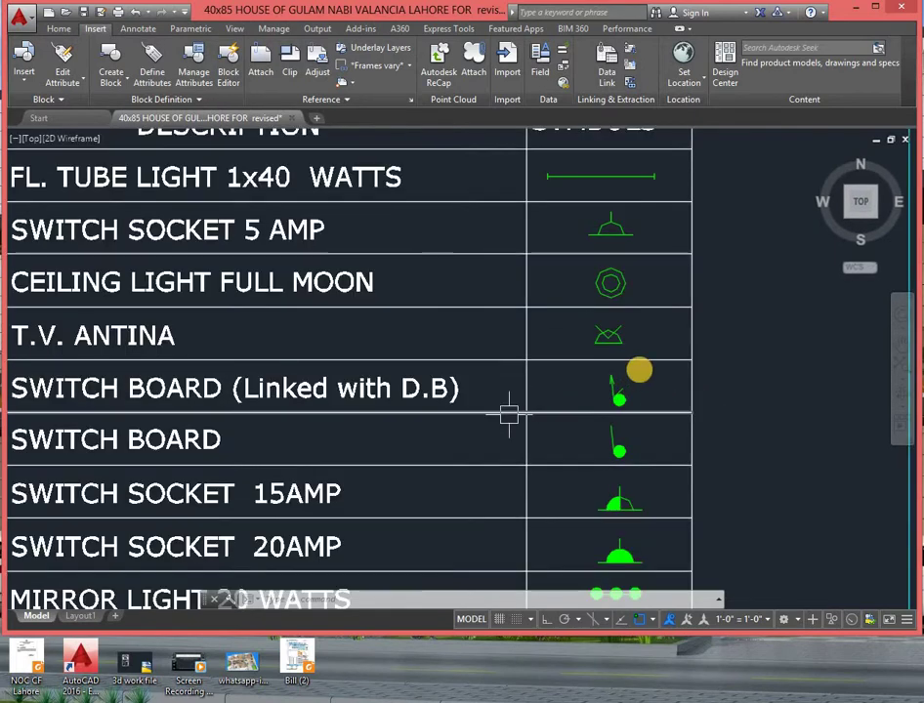
{"action": "scroll", "coordinate": [507, 412], "scroll_direction": "down", "scroll_amount": 2}
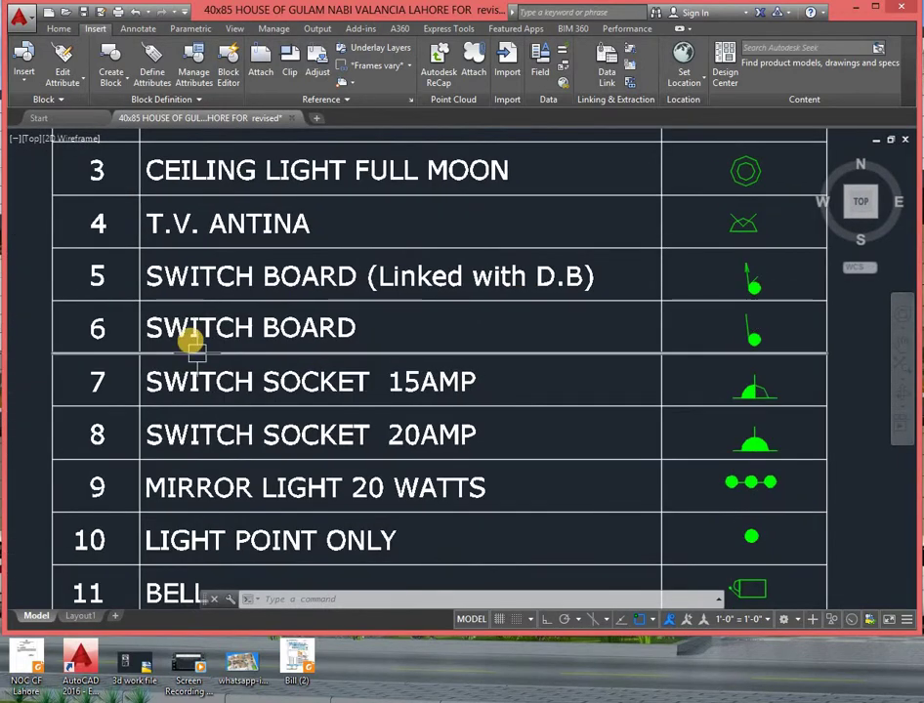
{"action": "left_click", "coordinate": [303, 334]}
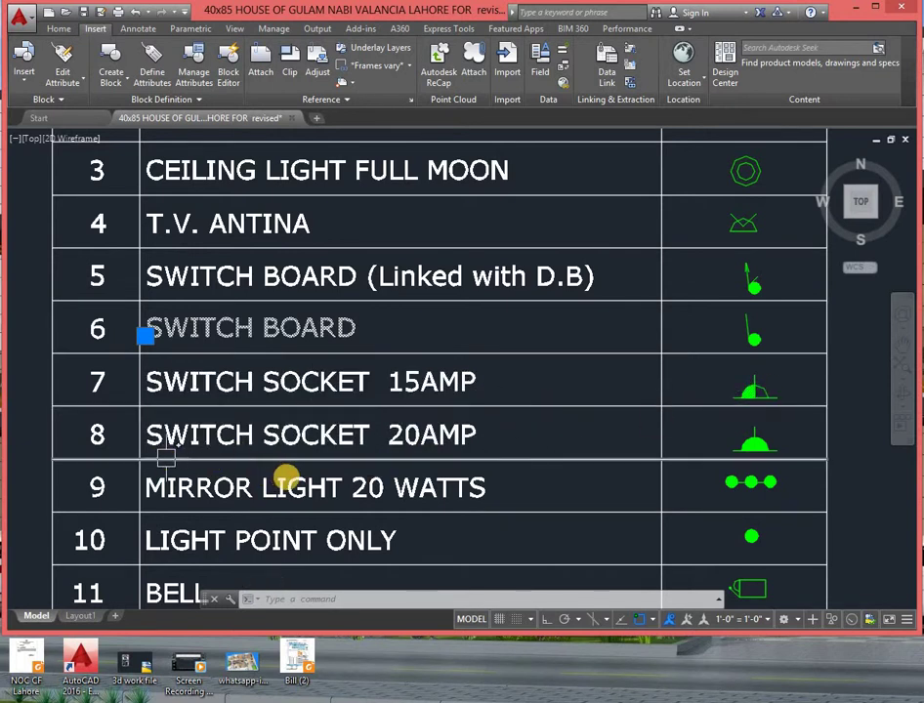
{"action": "scroll", "coordinate": [286, 477], "scroll_direction": "down", "scroll_amount": 2}
{"action": "mouse_move", "coordinate": [363, 437]}
{"action": "middle_mouse_down"}
{"action": "mouse_move", "coordinate": [380, 390]}
{"action": "mouse_move", "coordinate": [379, 342]}
{"action": "middle_mouse_up"}
{"action": "scroll", "coordinate": [380, 389], "scroll_direction": "up", "scroll_amount": 2}
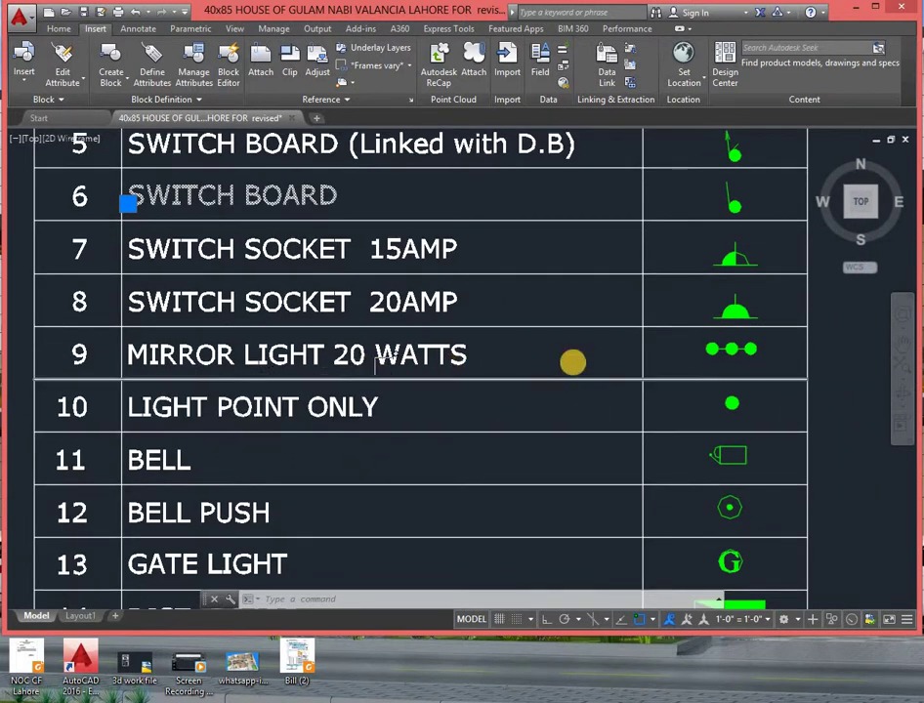
{"action": "middle_click_drag", "start_coordinate": [295, 485], "coordinate": [291, 393]}
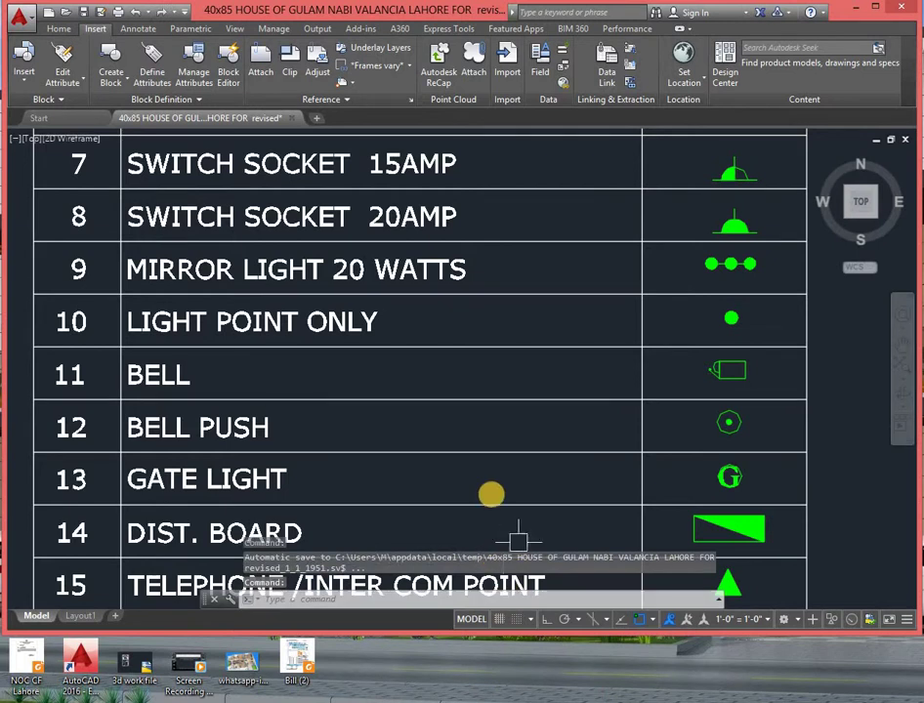
{"action": "middle_click_drag", "start_coordinate": [496, 491], "coordinate": [506, 369]}
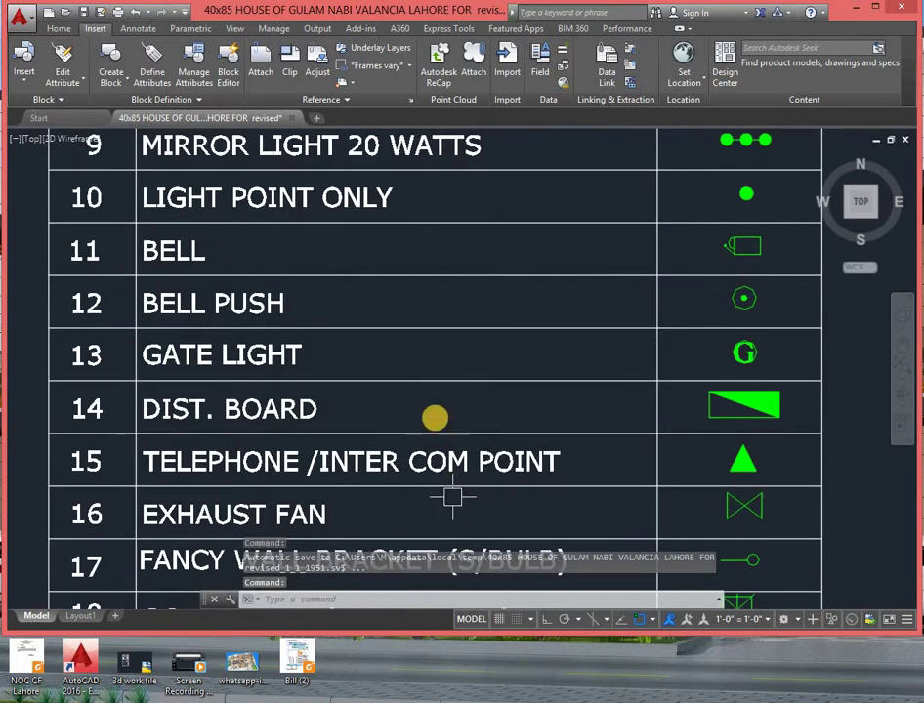
{"action": "middle_click_drag", "start_coordinate": [450, 495], "coordinate": [432, 417]}
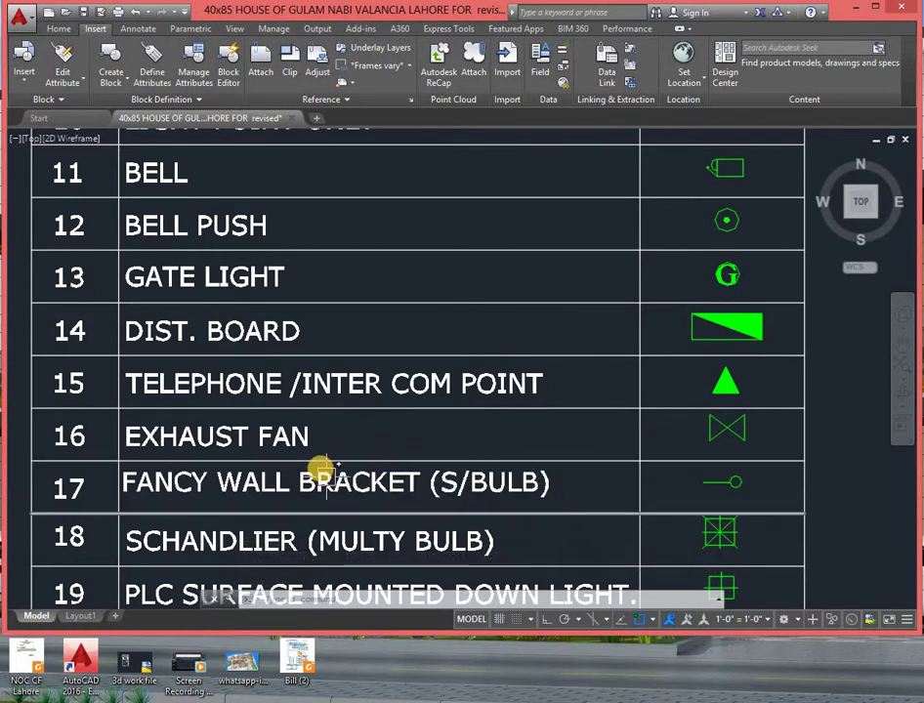
{"action": "middle_click_drag", "start_coordinate": [361, 449], "coordinate": [374, 366]}
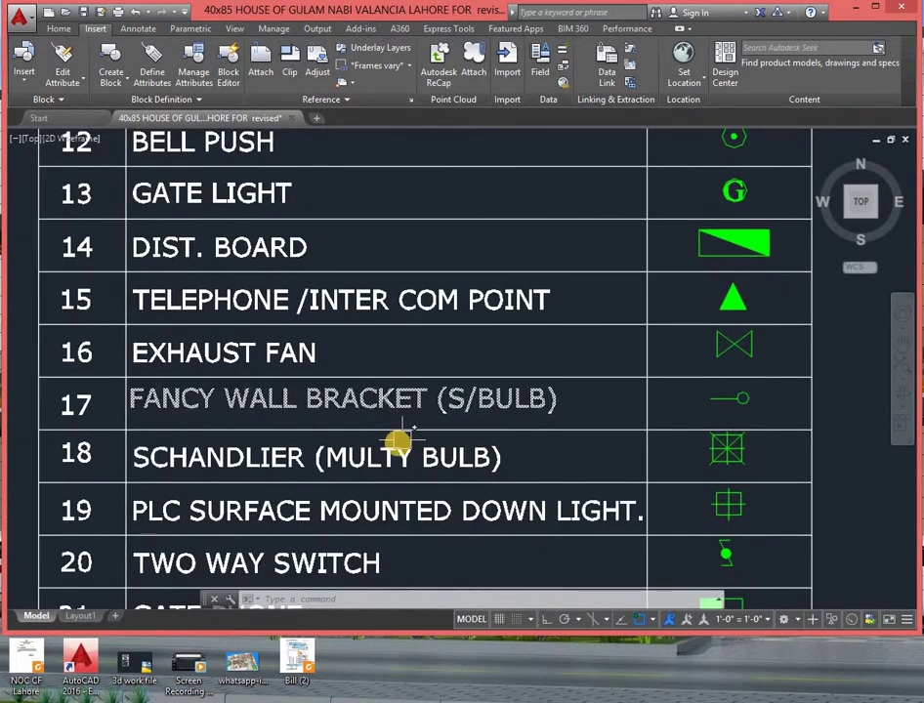
{"action": "middle_click_drag", "start_coordinate": [574, 486], "coordinate": [566, 400]}
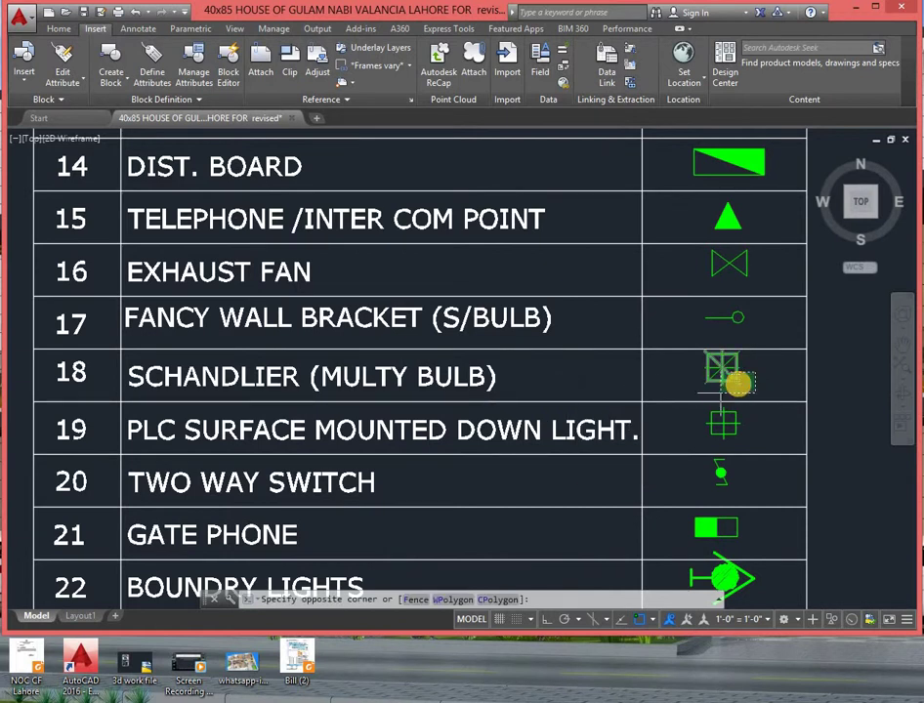
{"action": "left_click", "coordinate": [769, 375]}
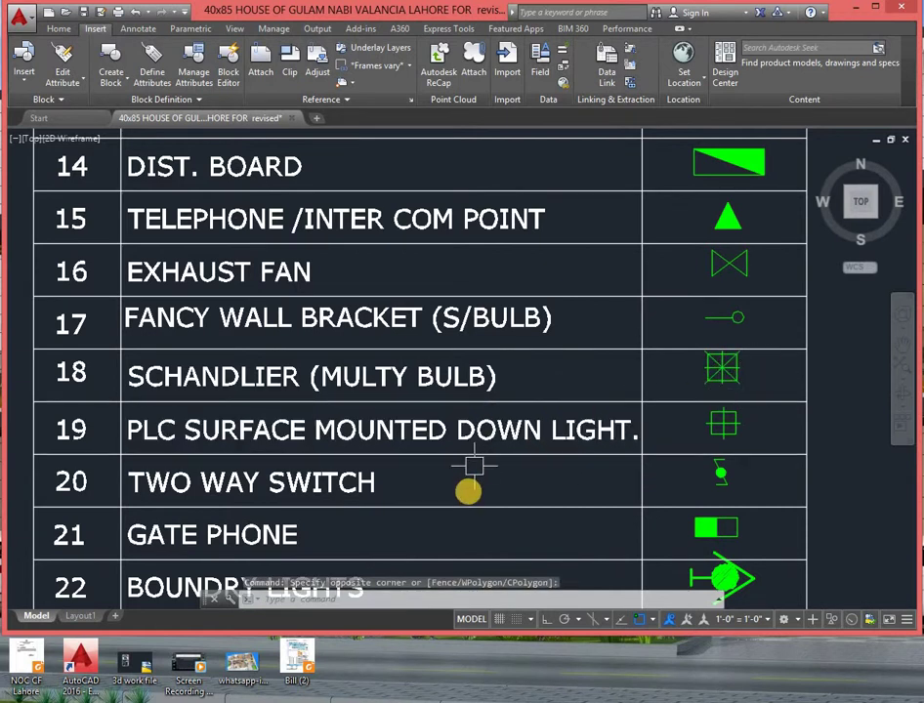
{"action": "middle_click_drag", "start_coordinate": [474, 501], "coordinate": [488, 398]}
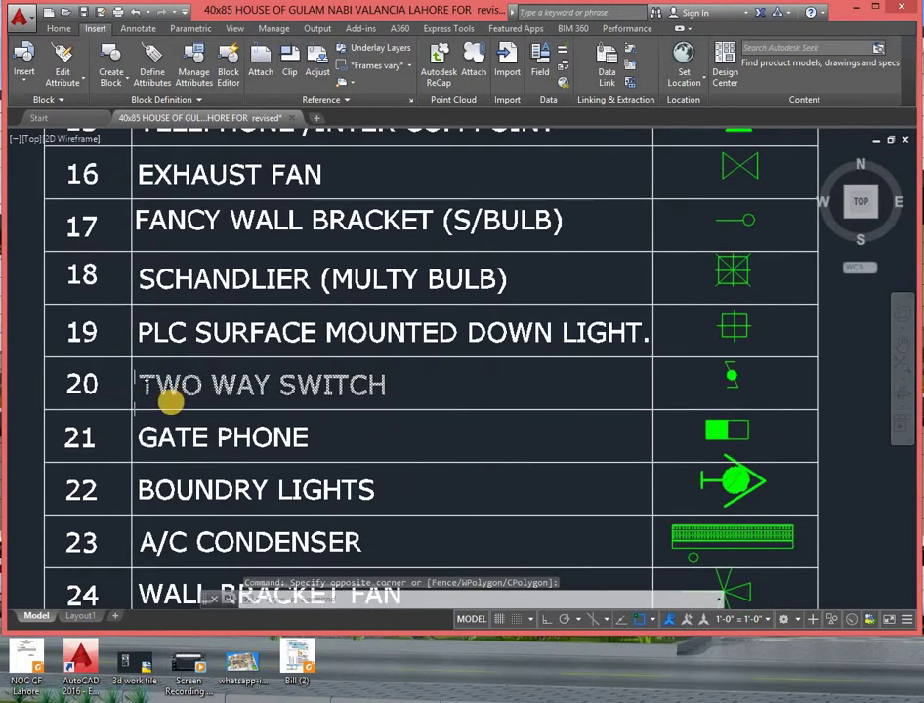
{"action": "scroll", "coordinate": [178, 418], "scroll_direction": "down", "scroll_amount": 2}
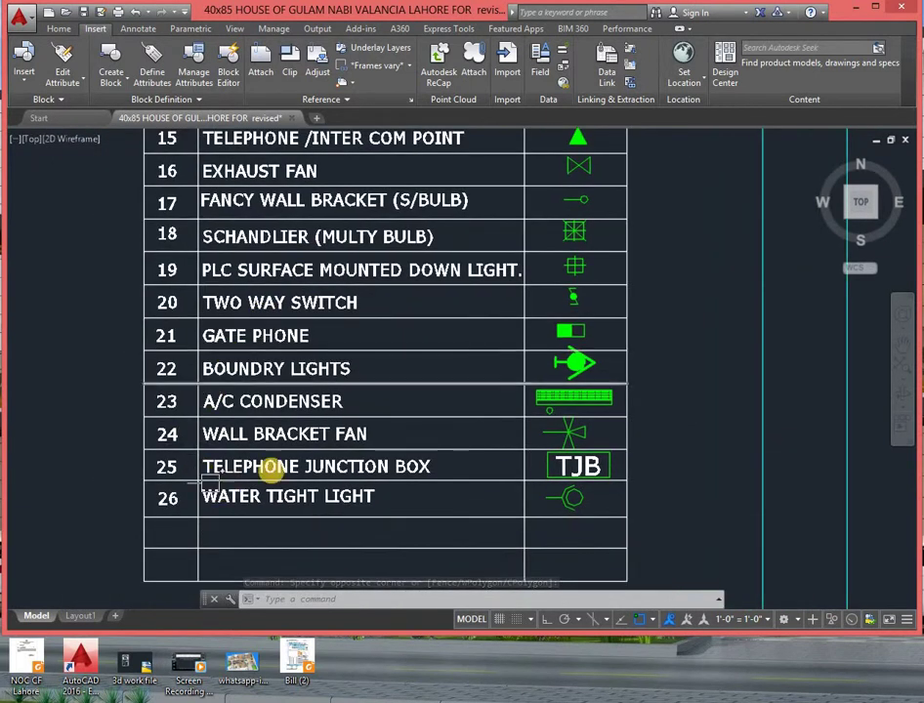
{"action": "scroll", "coordinate": [586, 498], "scroll_direction": "up", "scroll_amount": 2}
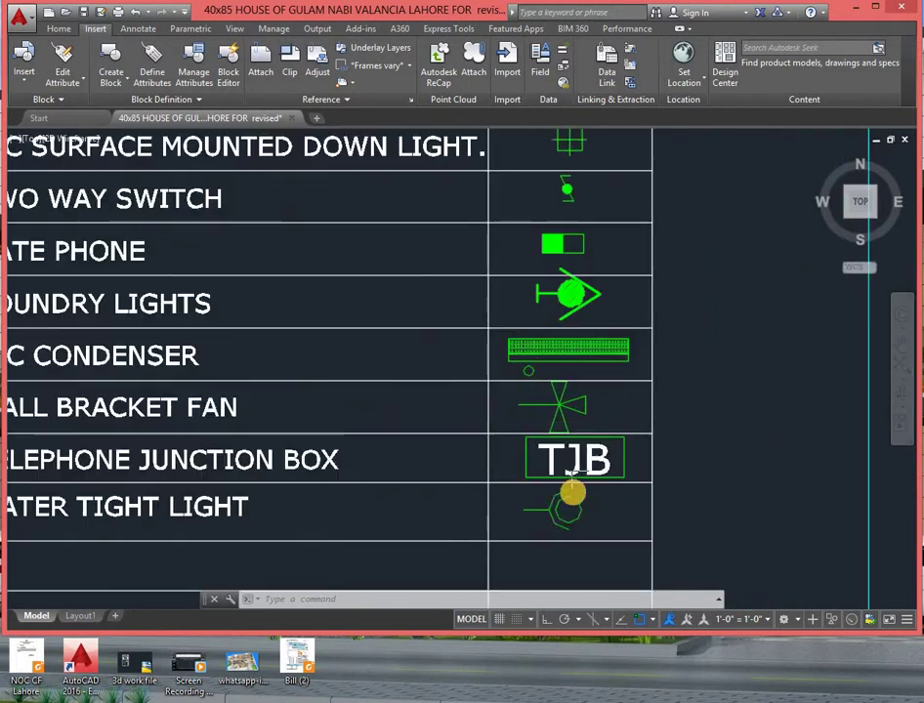
{"action": "scroll", "coordinate": [571, 489], "scroll_direction": "down", "scroll_amount": 4}
{"action": "scroll", "coordinate": [477, 440], "scroll_direction": "down", "scroll_amount": 3}
{"action": "middle_click_drag", "start_coordinate": [438, 402], "coordinate": [545, 353]}
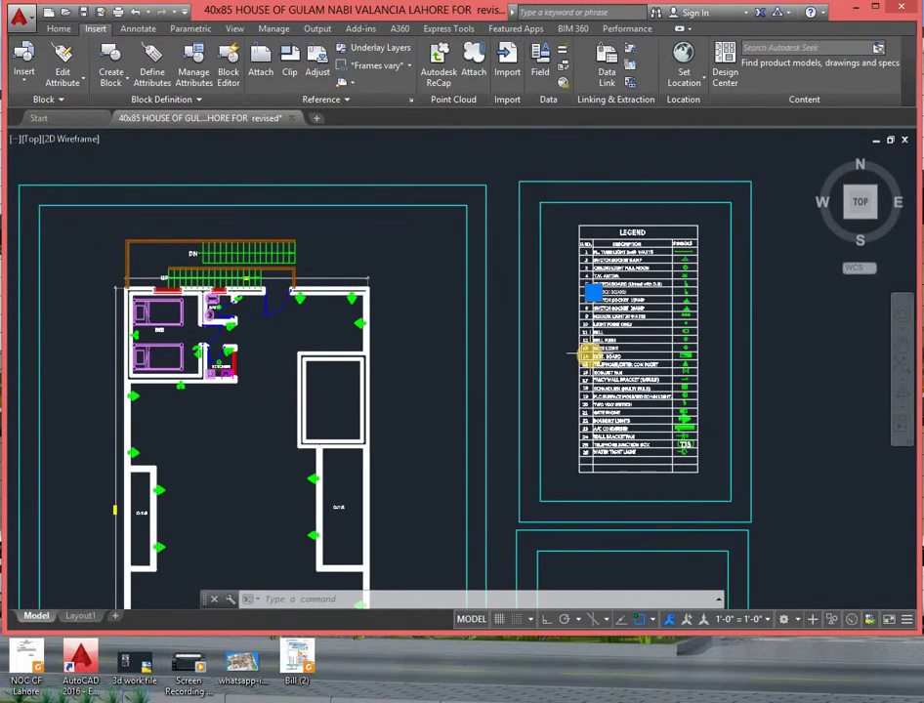
{"action": "scroll", "coordinate": [586, 354], "scroll_direction": "down", "scroll_amount": 2}
{"action": "scroll", "coordinate": [635, 361], "scroll_direction": "down", "scroll_amount": 2}
{"action": "mouse_move", "coordinate": [399, 400]}
{"action": "middle_mouse_down"}
{"action": "mouse_move", "coordinate": [560, 388]}
{"action": "mouse_move", "coordinate": [646, 367]}
{"action": "middle_mouse_up"}
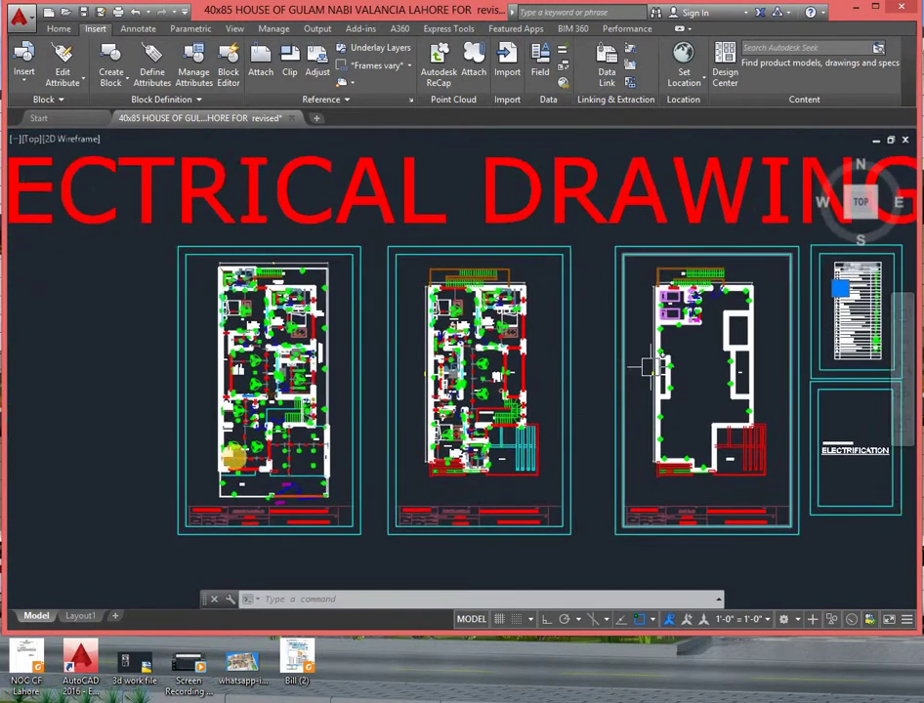
{"action": "scroll", "coordinate": [438, 466], "scroll_direction": "up", "scroll_amount": 5}
{"action": "scroll", "coordinate": [458, 476], "scroll_direction": "up", "scroll_amount": 3}
{"action": "middle_click_drag", "start_coordinate": [458, 474], "coordinate": [262, 427]}
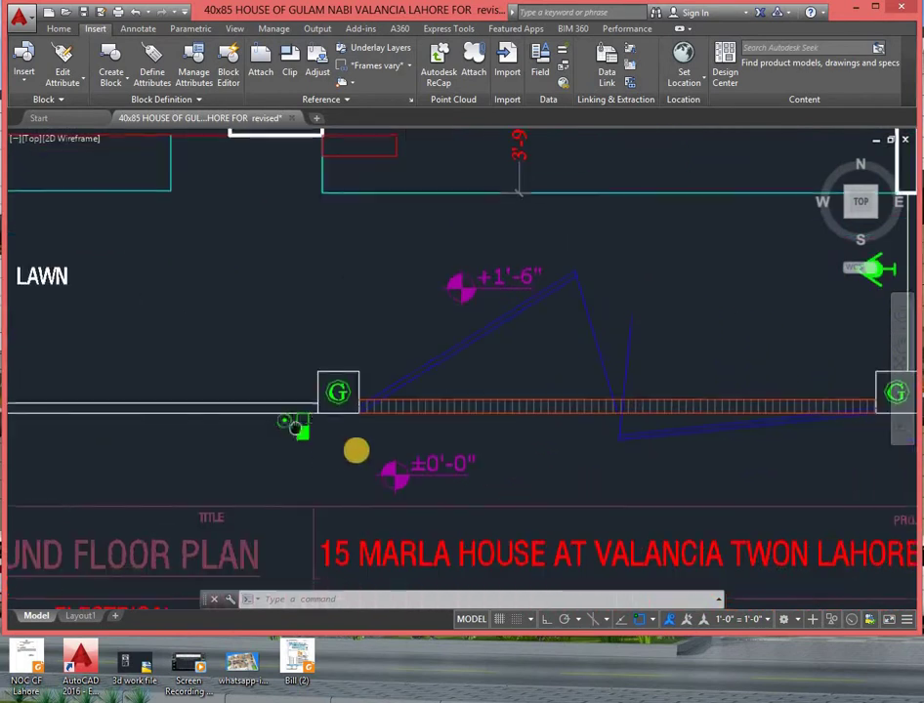
{"action": "scroll", "coordinate": [348, 448], "scroll_direction": "up", "scroll_amount": 4}
{"action": "scroll", "coordinate": [225, 402], "scroll_direction": "down", "scroll_amount": 4}
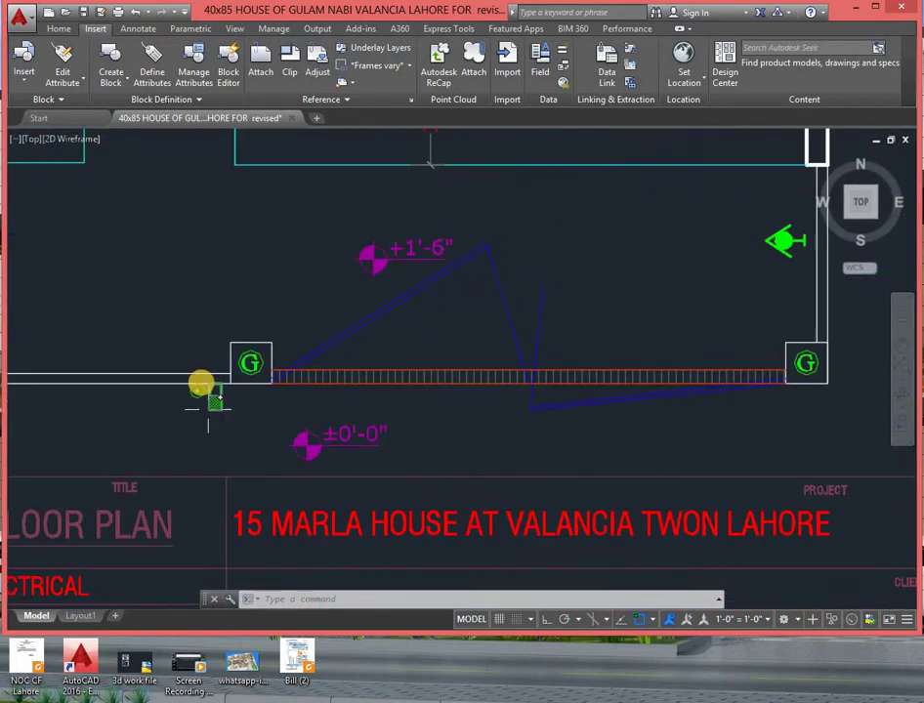
{"action": "scroll", "coordinate": [210, 401], "scroll_direction": "up", "scroll_amount": 6}
{"action": "middle_click_drag", "start_coordinate": [181, 434], "coordinate": [332, 422]}
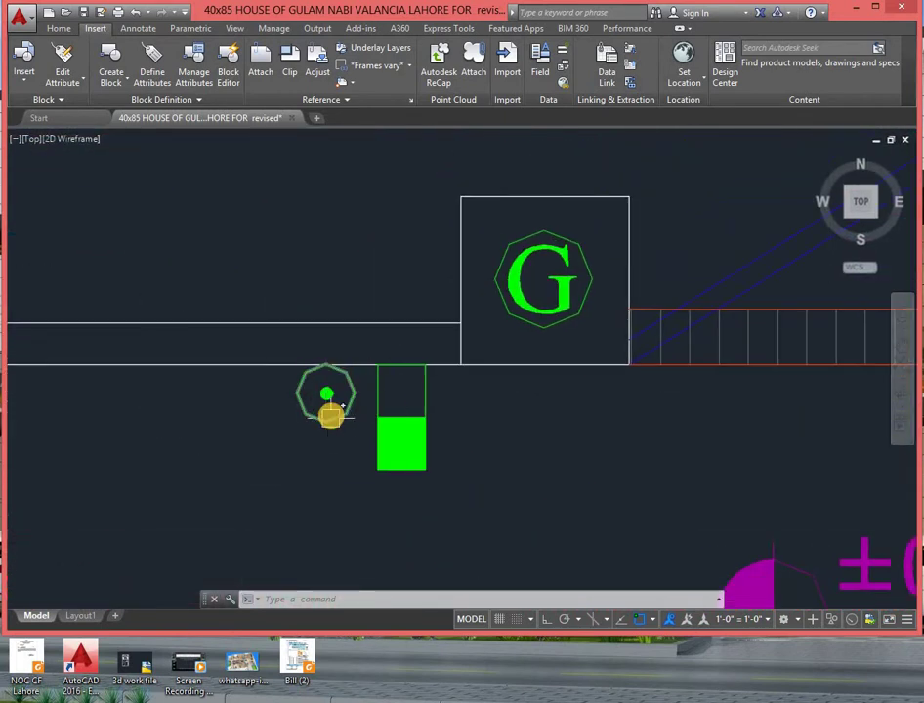
{"action": "scroll", "coordinate": [441, 436], "scroll_direction": "down", "scroll_amount": 3}
{"action": "scroll", "coordinate": [446, 427], "scroll_direction": "up", "scroll_amount": 2}
{"action": "scroll", "coordinate": [434, 430], "scroll_direction": "up", "scroll_amount": 1}
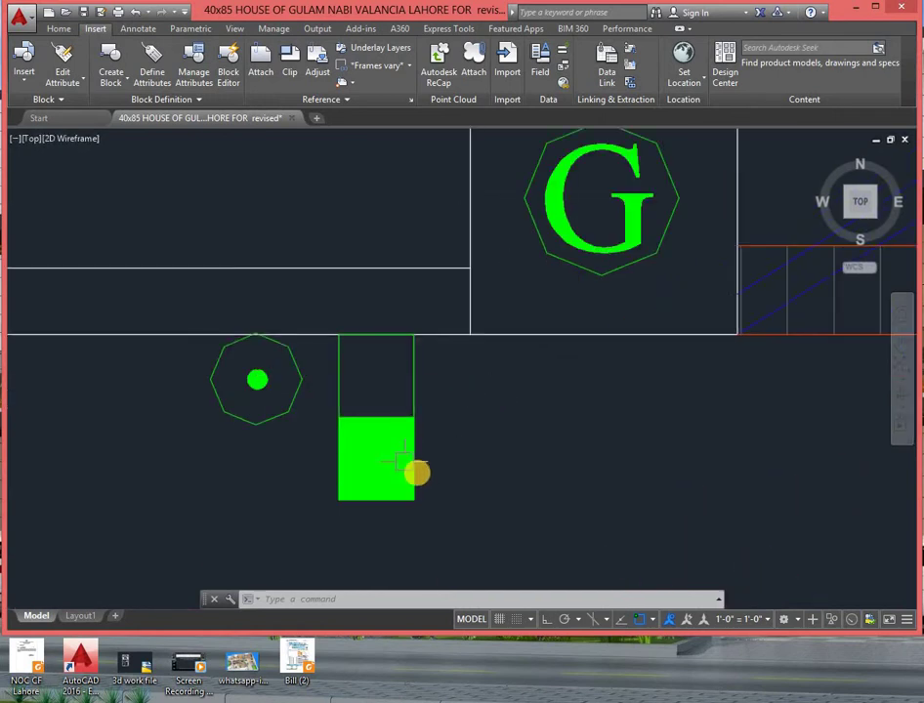
{"action": "scroll", "coordinate": [420, 469], "scroll_direction": "down", "scroll_amount": 1}
{"action": "scroll", "coordinate": [459, 449], "scroll_direction": "down", "scroll_amount": 1}
{"action": "middle_click_drag", "start_coordinate": [482, 392], "coordinate": [343, 391]}
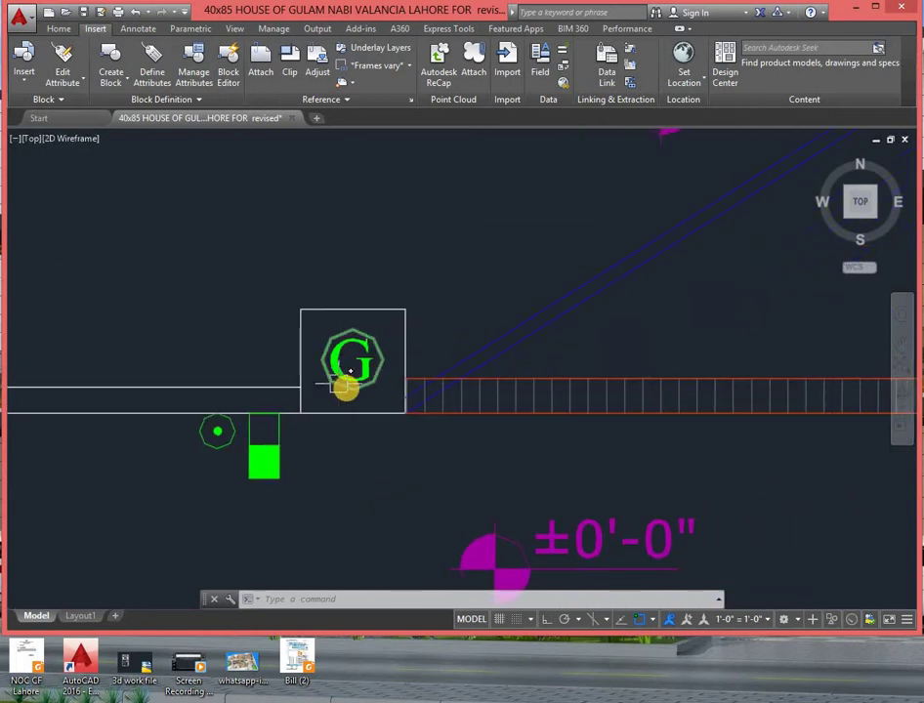
{"action": "scroll", "coordinate": [350, 371], "scroll_direction": "down", "scroll_amount": 2}
{"action": "scroll", "coordinate": [381, 415], "scroll_direction": "down", "scroll_amount": 2}
{"action": "scroll", "coordinate": [370, 414], "scroll_direction": "down", "scroll_amount": 2}
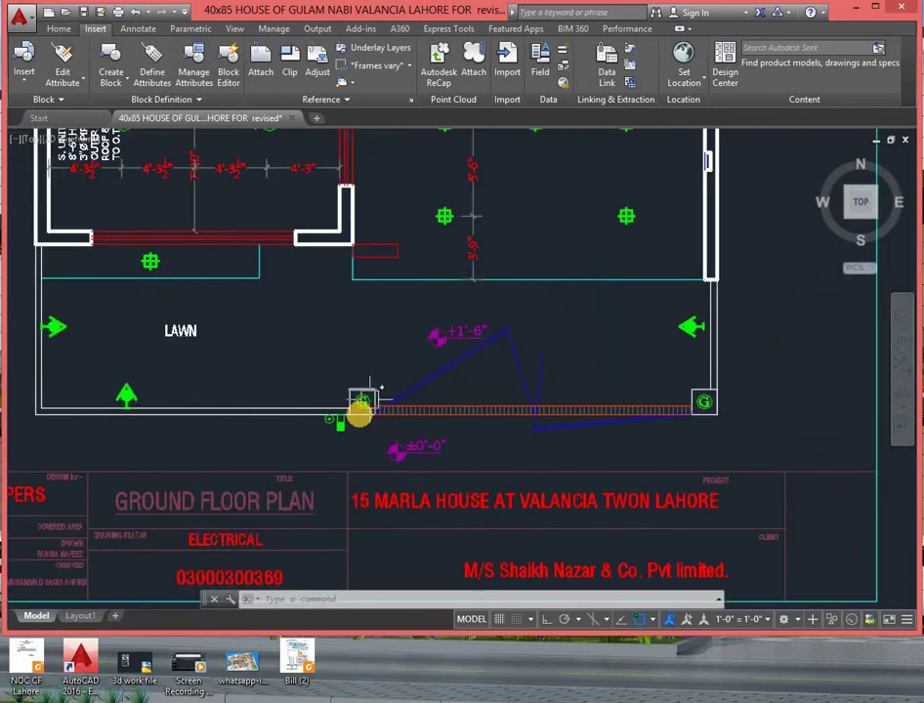
{"action": "scroll", "coordinate": [361, 415], "scroll_direction": "up", "scroll_amount": 8}
{"action": "scroll", "coordinate": [342, 388], "scroll_direction": "down", "scroll_amount": 4}
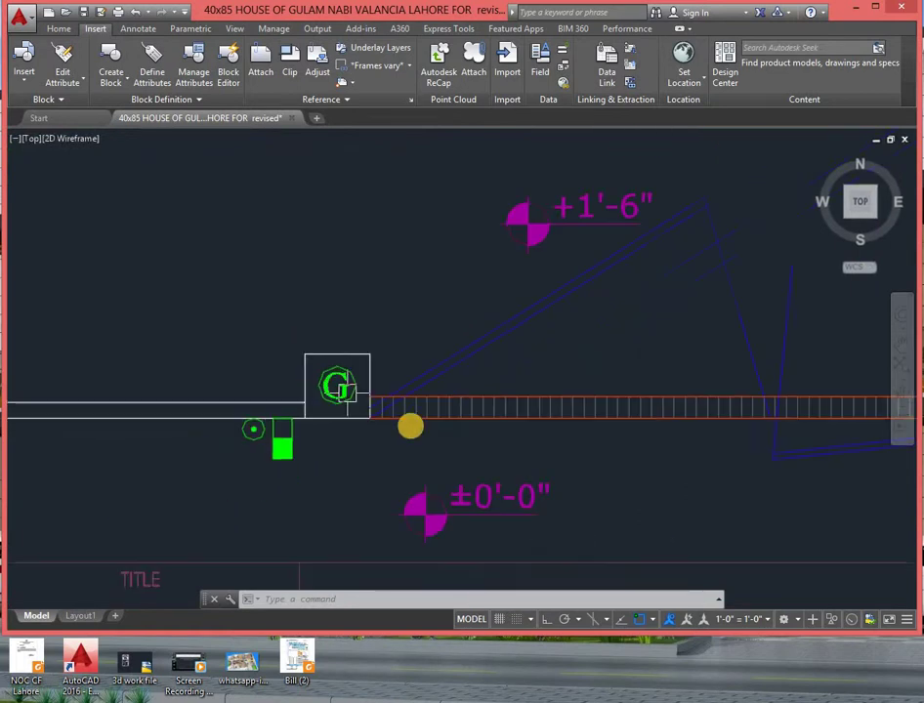
{"action": "scroll", "coordinate": [395, 445], "scroll_direction": "down", "scroll_amount": 2}
{"action": "middle_click_drag", "start_coordinate": [326, 347], "coordinate": [280, 283]}
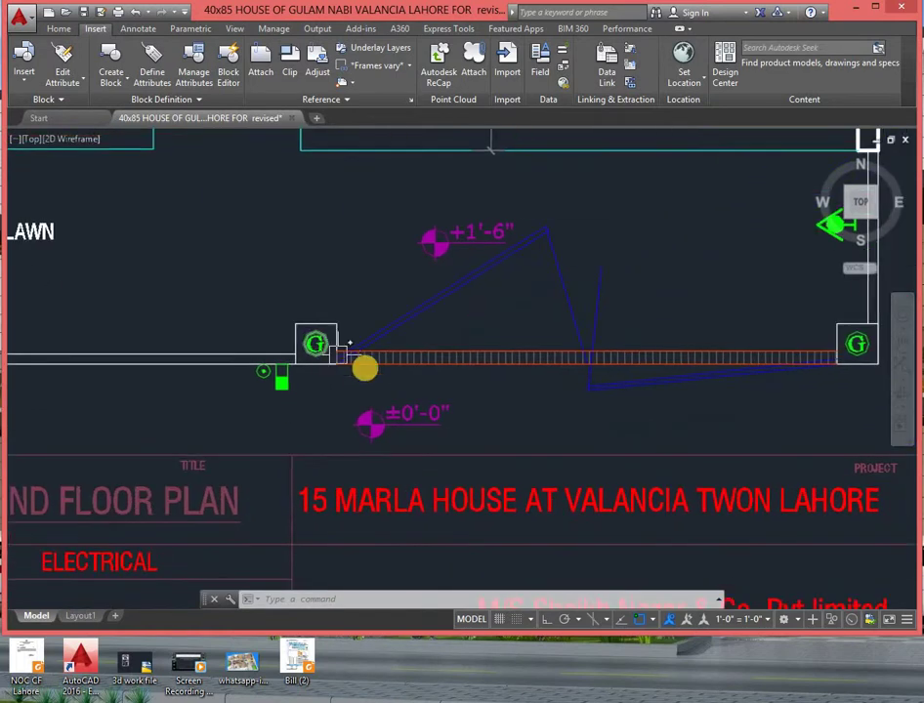
{"action": "scroll", "coordinate": [332, 357], "scroll_direction": "down", "scroll_amount": 2}
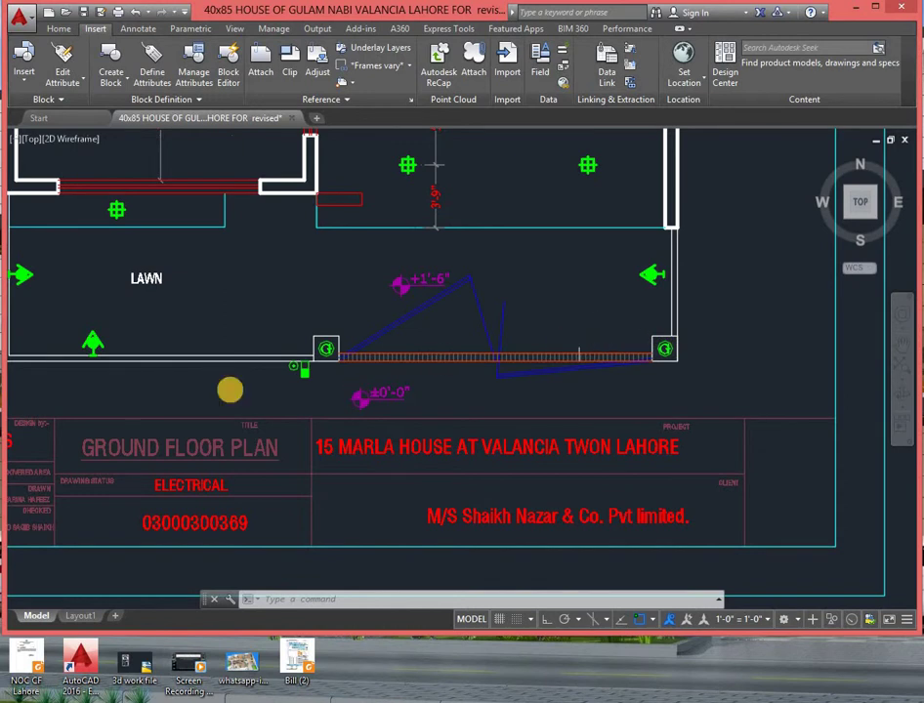
{"action": "mouse_move", "coordinate": [88, 332]}
{"action": "middle_mouse_down"}
{"action": "mouse_move", "coordinate": [210, 363]}
{"action": "mouse_move", "coordinate": [335, 364]}
{"action": "middle_mouse_up"}
{"action": "scroll", "coordinate": [216, 361], "scroll_direction": "up", "scroll_amount": 5}
{"action": "scroll", "coordinate": [340, 339], "scroll_direction": "down", "scroll_amount": 2}
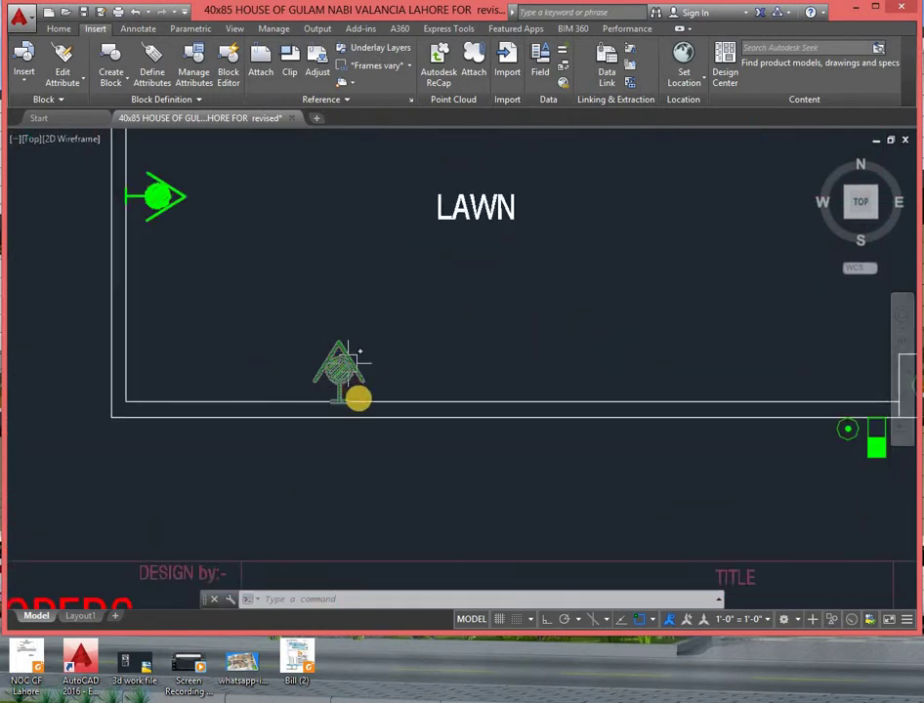
{"action": "middle_click_drag", "start_coordinate": [182, 243], "coordinate": [226, 340]}
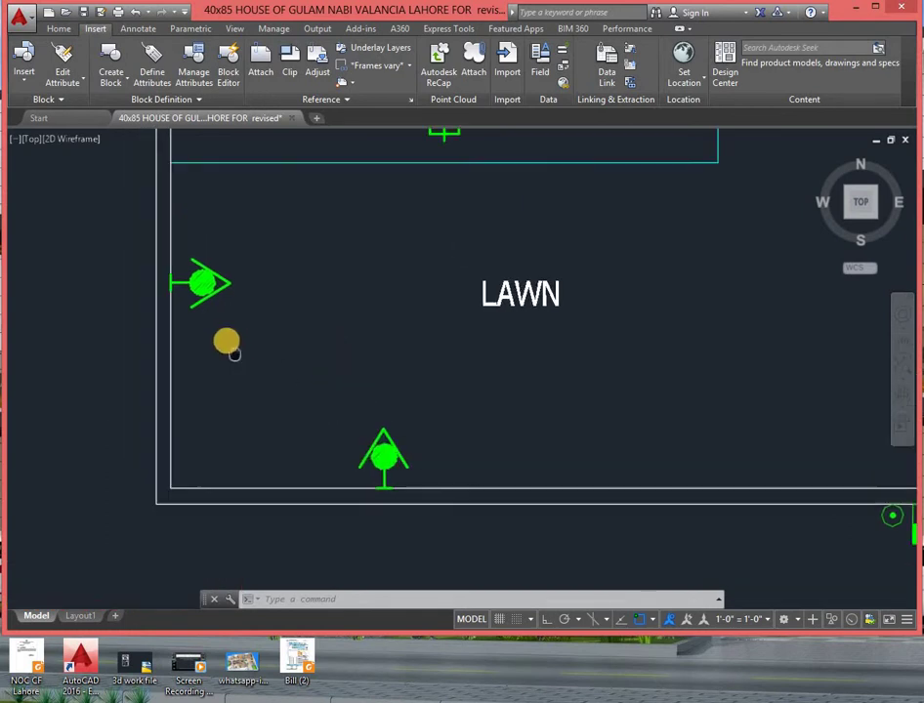
{"action": "scroll", "coordinate": [221, 323], "scroll_direction": "down", "scroll_amount": 4}
{"action": "scroll", "coordinate": [283, 324], "scroll_direction": "up", "scroll_amount": 2}
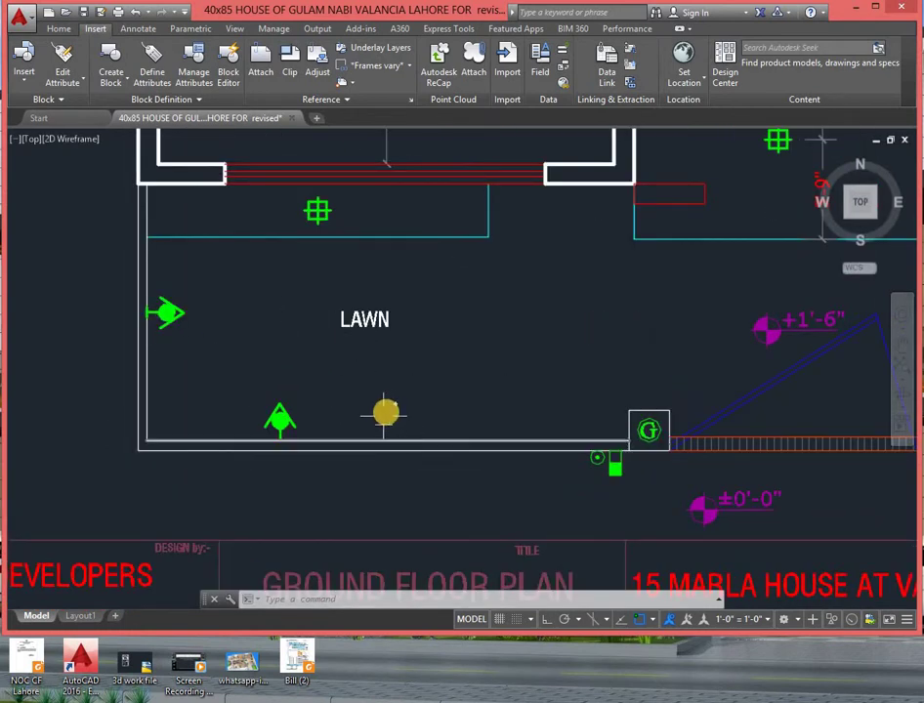
{"action": "scroll", "coordinate": [377, 406], "scroll_direction": "down", "scroll_amount": 2}
{"action": "middle_click_drag", "start_coordinate": [396, 372], "coordinate": [326, 450]}
{"action": "scroll", "coordinate": [326, 450], "scroll_direction": "up", "scroll_amount": 2}
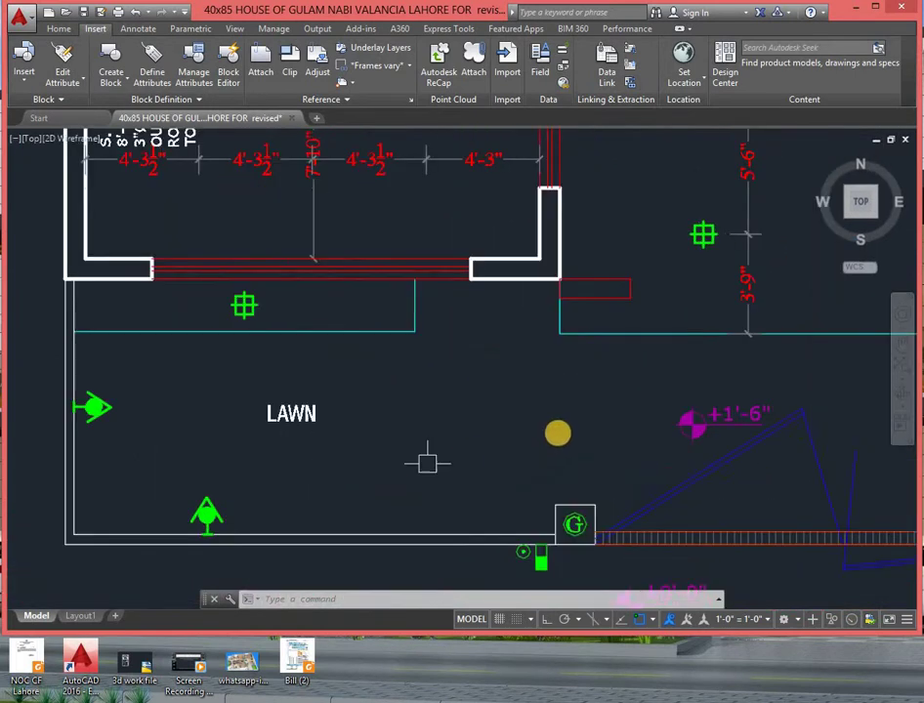
{"action": "middle_click_drag", "start_coordinate": [555, 432], "coordinate": [495, 432]}
{"action": "scroll", "coordinate": [499, 433], "scroll_direction": "down", "scroll_amount": 2}
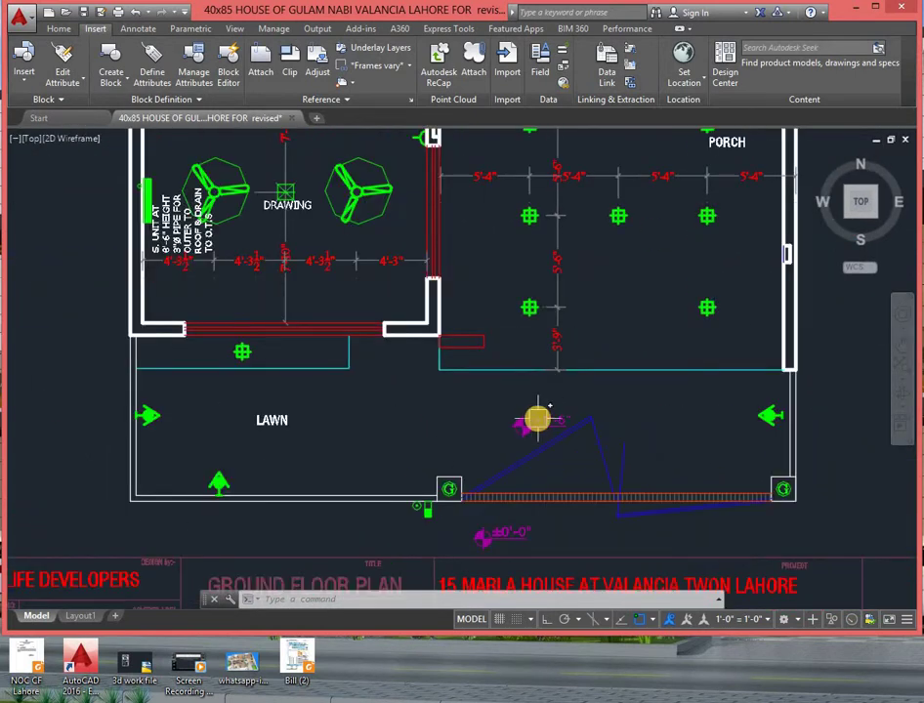
{"action": "left_click", "coordinate": [590, 422]}
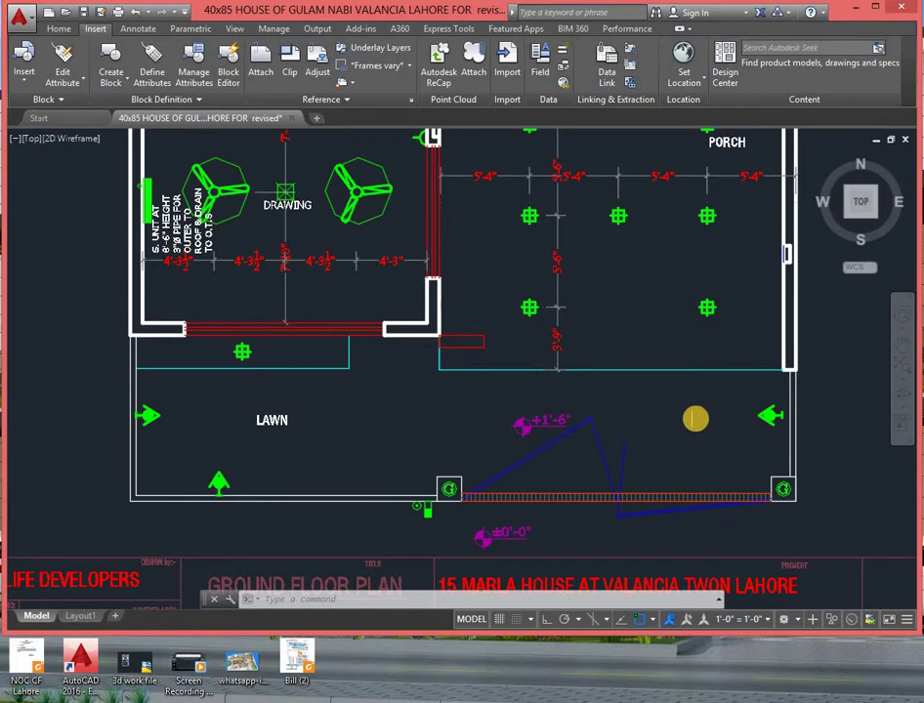
{"action": "middle_click_drag", "start_coordinate": [695, 419], "coordinate": [674, 447]}
{"action": "mouse_move", "coordinate": [540, 464]}
{"action": "middle_mouse_down"}
{"action": "mouse_move", "coordinate": [552, 396]}
{"action": "mouse_move", "coordinate": [555, 458]}
{"action": "middle_mouse_up"}
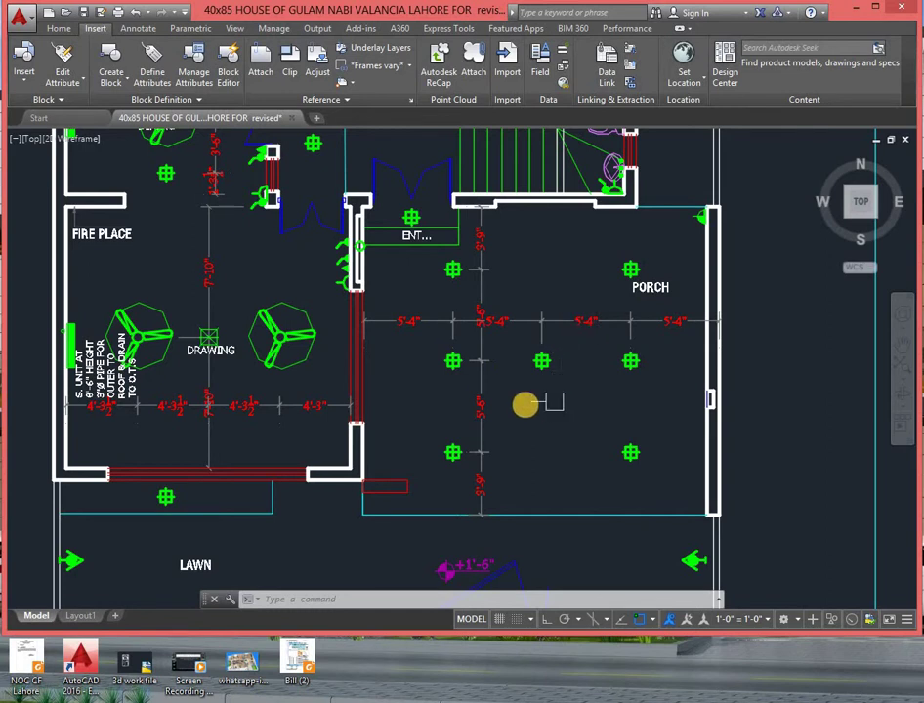
- Zoom around the porch light fixtures and their 5'-4" grid
{"action": "scroll", "coordinate": [474, 351], "scroll_direction": "up", "scroll_amount": 5}
{"action": "scroll", "coordinate": [449, 308], "scroll_direction": "down", "scroll_amount": 2}
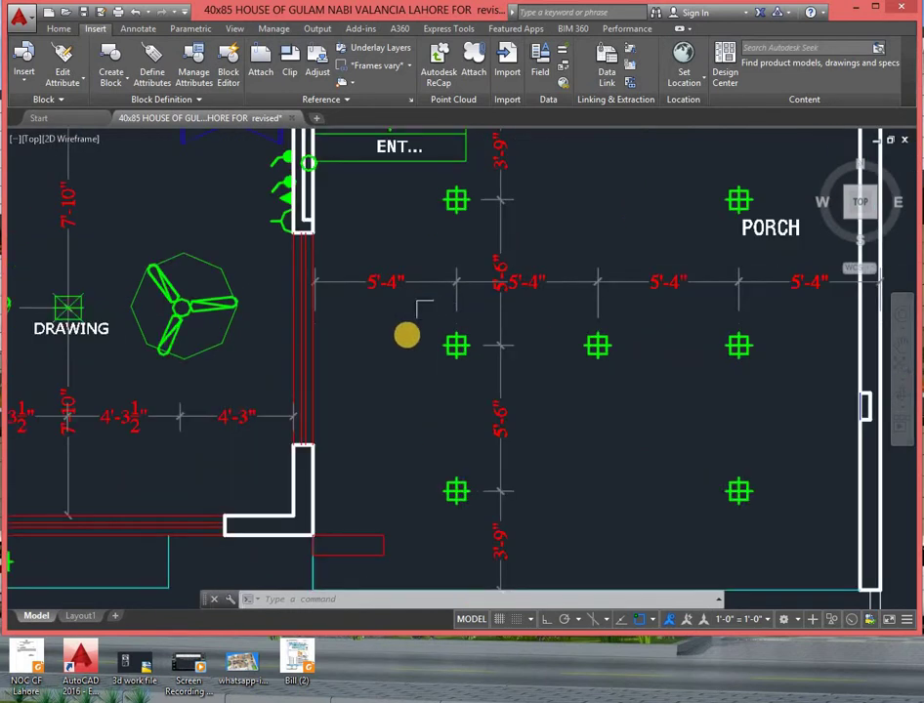
{"action": "scroll", "coordinate": [468, 355], "scroll_direction": "down", "scroll_amount": 2}
{"action": "scroll", "coordinate": [483, 464], "scroll_direction": "up", "scroll_amount": 2}
{"action": "scroll", "coordinate": [482, 464], "scroll_direction": "up", "scroll_amount": 2}
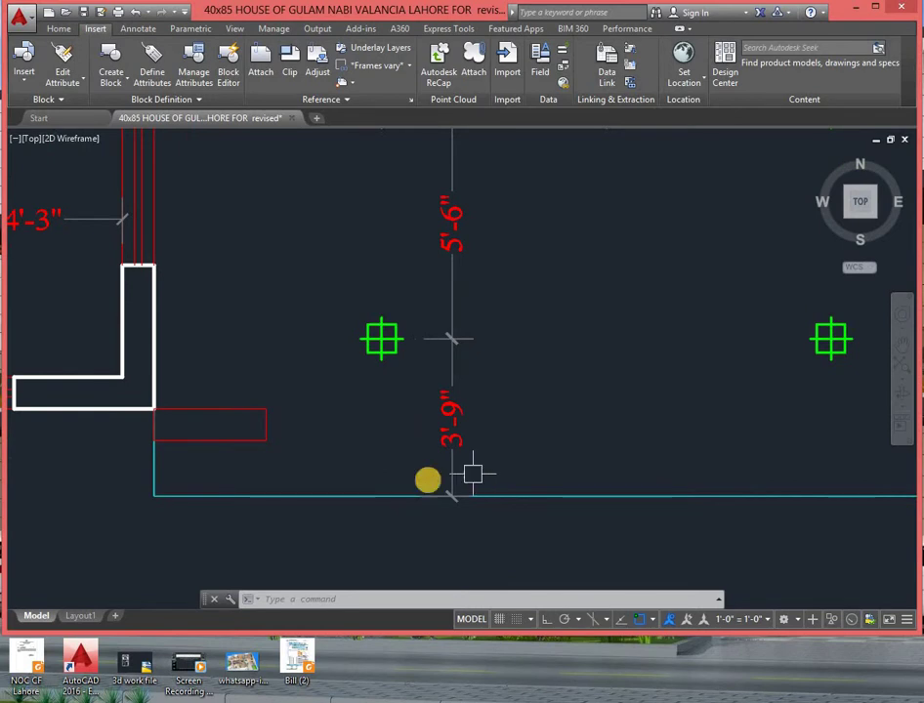
{"action": "scroll", "coordinate": [447, 421], "scroll_direction": "down", "scroll_amount": 2}
{"action": "middle_click_drag", "start_coordinate": [456, 330], "coordinate": [461, 368]}
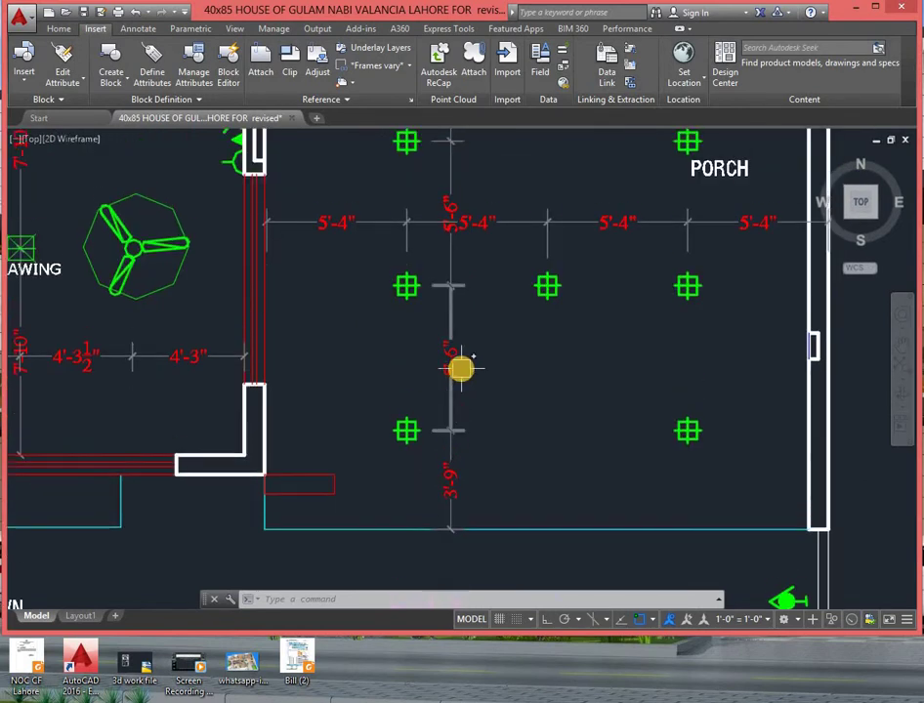
{"action": "scroll", "coordinate": [461, 369], "scroll_direction": "down", "scroll_amount": 3}
{"action": "scroll", "coordinate": [600, 354], "scroll_direction": "up", "scroll_amount": 2}
{"action": "scroll", "coordinate": [599, 354], "scroll_direction": "up", "scroll_amount": 3}
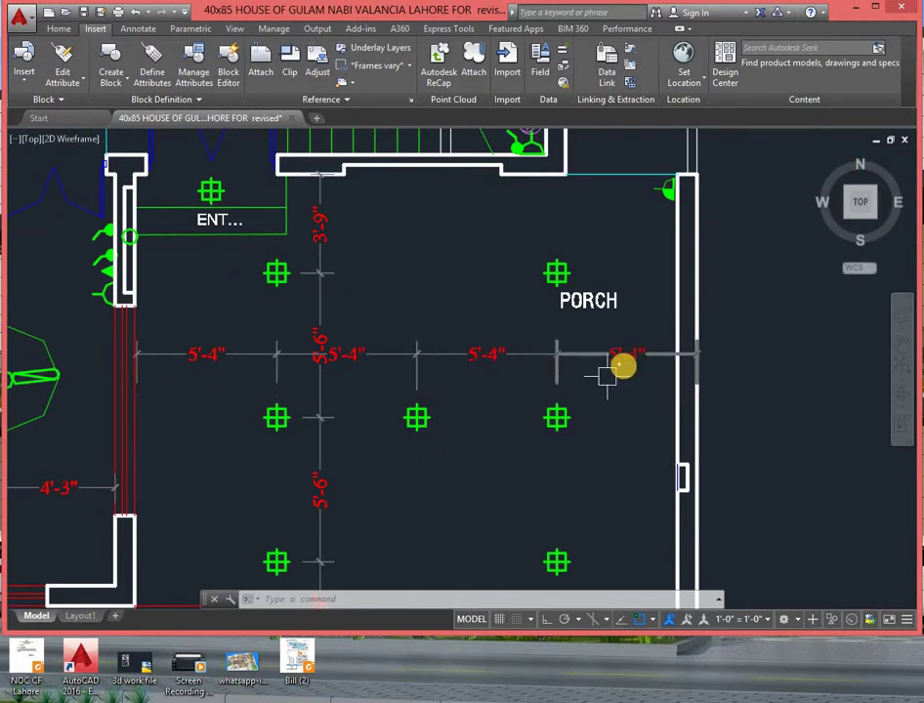
{"action": "scroll", "coordinate": [624, 366], "scroll_direction": "up", "scroll_amount": 4}
{"action": "scroll", "coordinate": [615, 360], "scroll_direction": "down", "scroll_amount": 2}
- Shift toward the entrance and zoom out to show the Lobby, Dining and Fire Place
{"action": "middle_click_drag", "start_coordinate": [363, 368], "coordinate": [557, 351]}
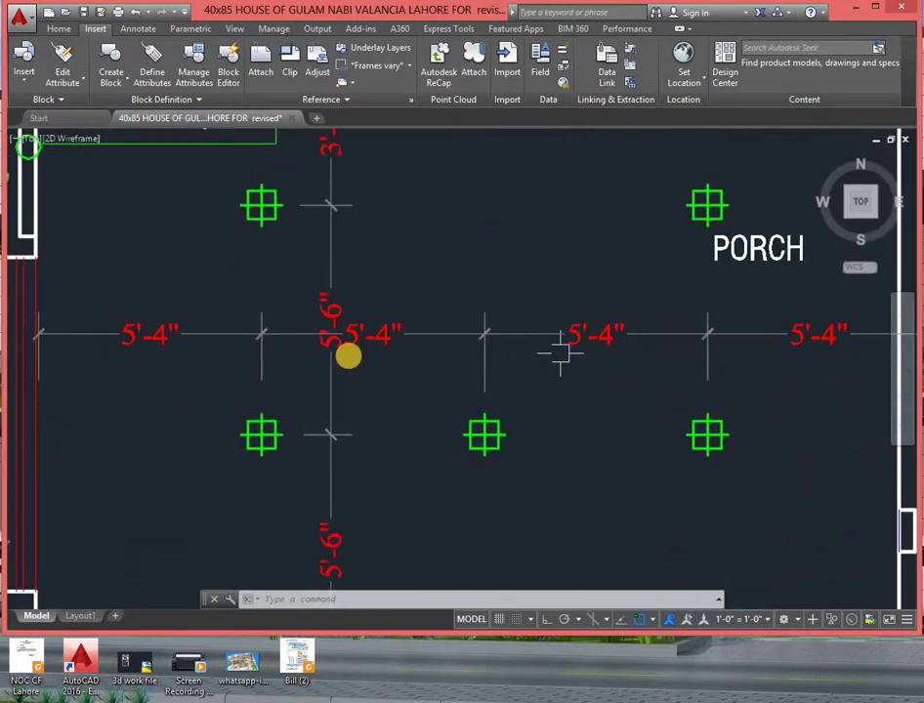
{"action": "scroll", "coordinate": [305, 358], "scroll_direction": "down", "scroll_amount": 2}
{"action": "middle_click_drag", "start_coordinate": [367, 424], "coordinate": [432, 368]}
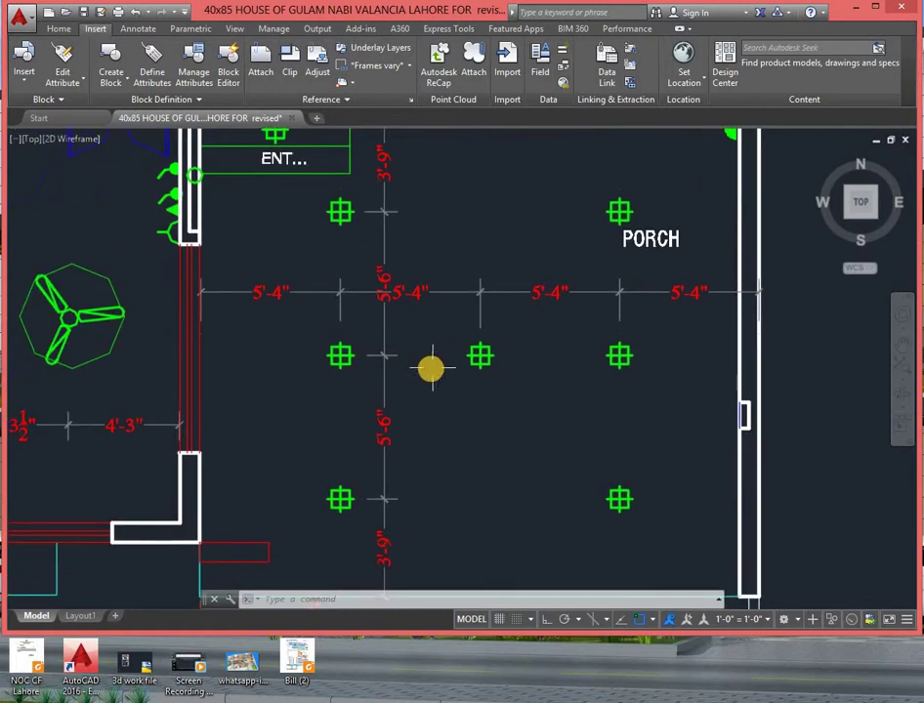
{"action": "scroll", "coordinate": [479, 369], "scroll_direction": "down", "scroll_amount": 2}
{"action": "middle_click_drag", "start_coordinate": [499, 375], "coordinate": [500, 394]}
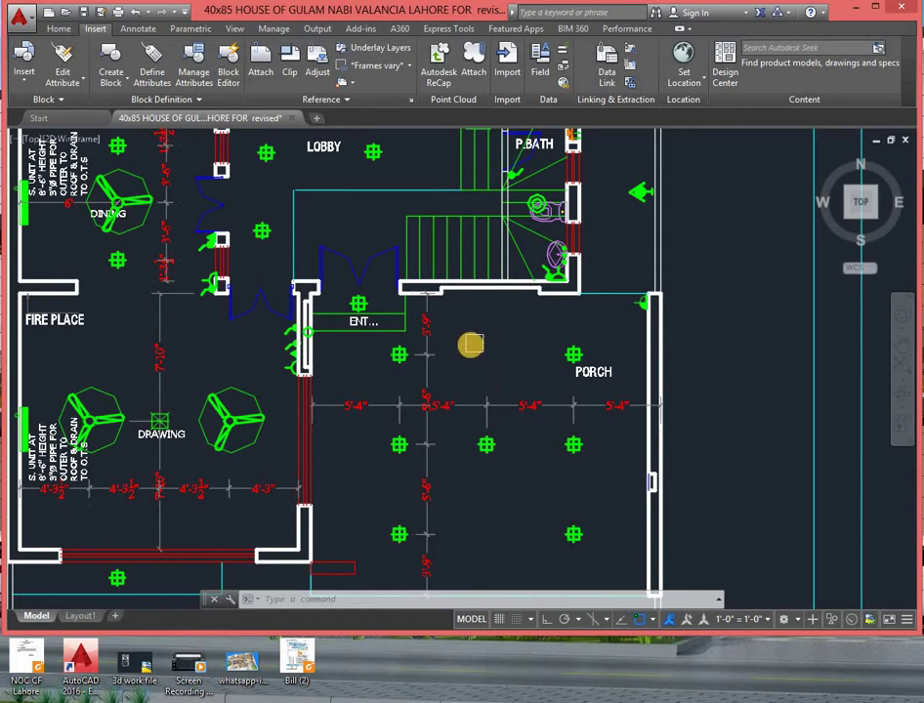
- Zoom in on the switch points beside the entrance and porch
{"action": "middle_click_drag", "start_coordinate": [668, 326], "coordinate": [761, 361]}
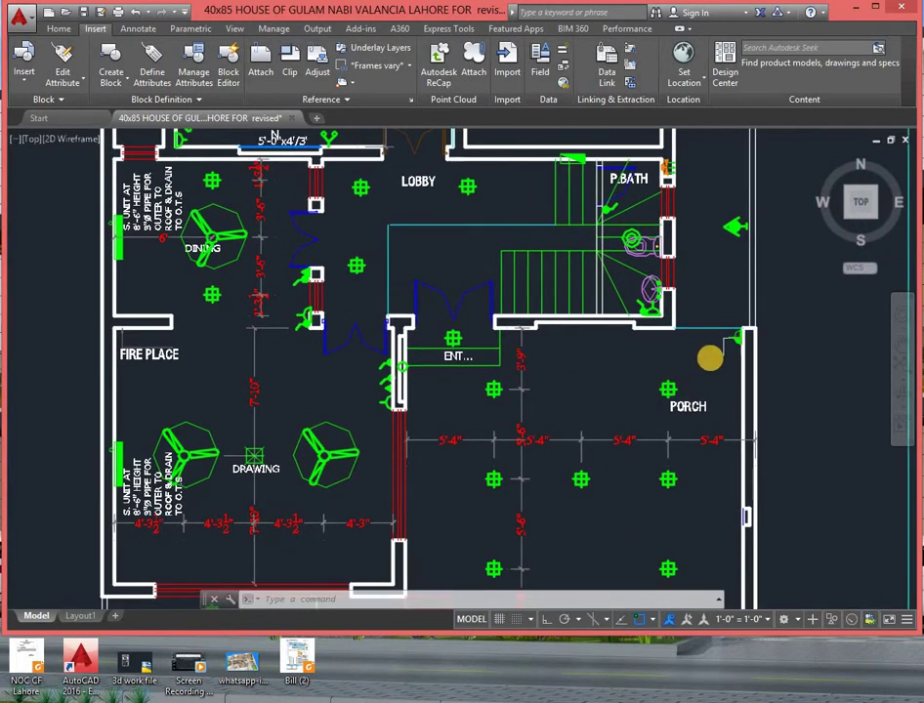
{"action": "scroll", "coordinate": [711, 357], "scroll_direction": "up", "scroll_amount": 2}
{"action": "scroll", "coordinate": [751, 330], "scroll_direction": "down", "scroll_amount": 2}
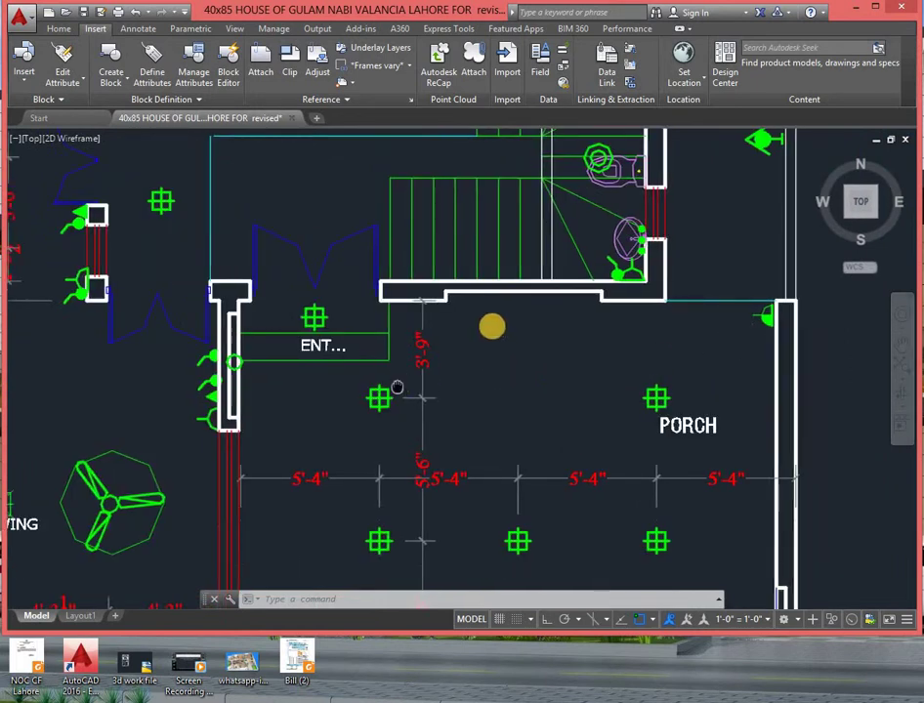
{"action": "middle_click_drag", "start_coordinate": [349, 405], "coordinate": [447, 344]}
{"action": "scroll", "coordinate": [401, 252], "scroll_direction": "up", "scroll_amount": 2}
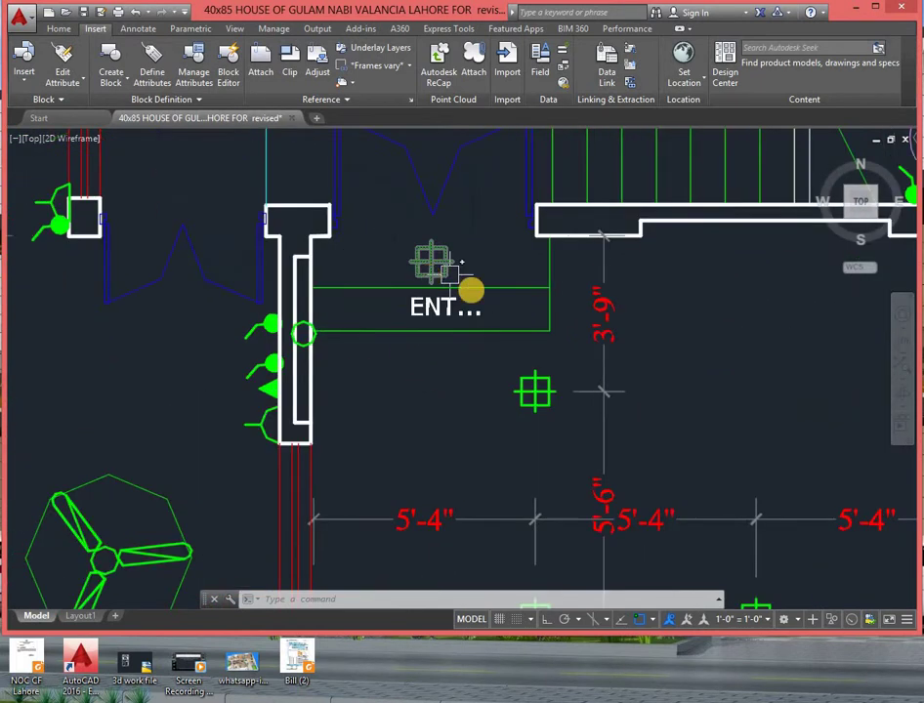
{"action": "middle_click_drag", "start_coordinate": [429, 262], "coordinate": [529, 268]}
{"action": "scroll", "coordinate": [528, 288], "scroll_direction": "down", "scroll_amount": 2}
{"action": "scroll", "coordinate": [428, 334], "scroll_direction": "up", "scroll_amount": 2}
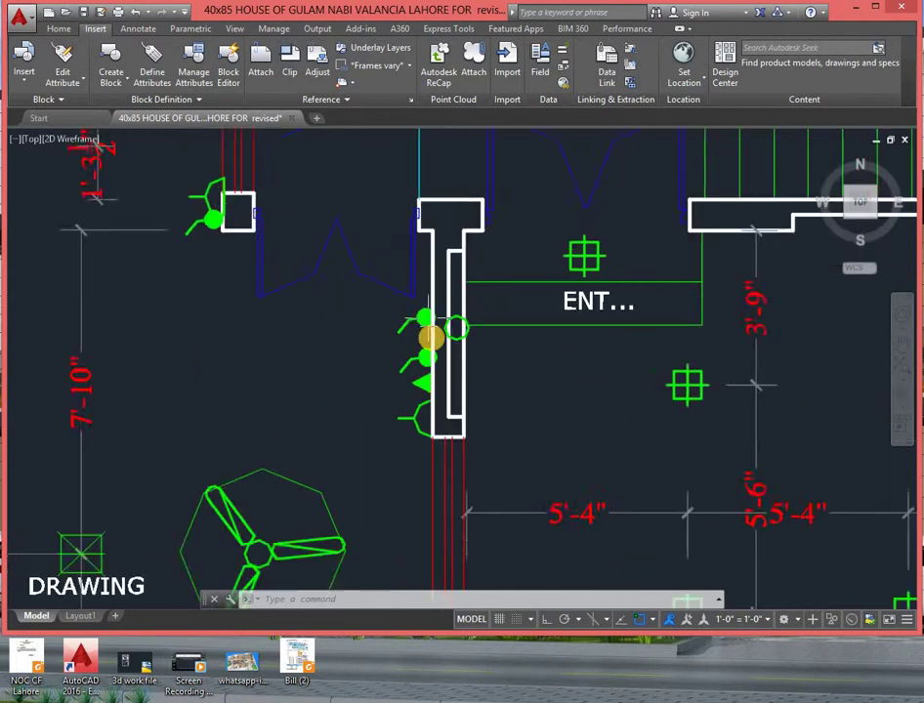
{"action": "scroll", "coordinate": [459, 352], "scroll_direction": "up", "scroll_amount": 2}
{"action": "scroll", "coordinate": [488, 375], "scroll_direction": "down", "scroll_amount": 4}
{"action": "scroll", "coordinate": [491, 391], "scroll_direction": "up", "scroll_amount": 2}
{"action": "scroll", "coordinate": [486, 381], "scroll_direction": "up", "scroll_amount": 1}
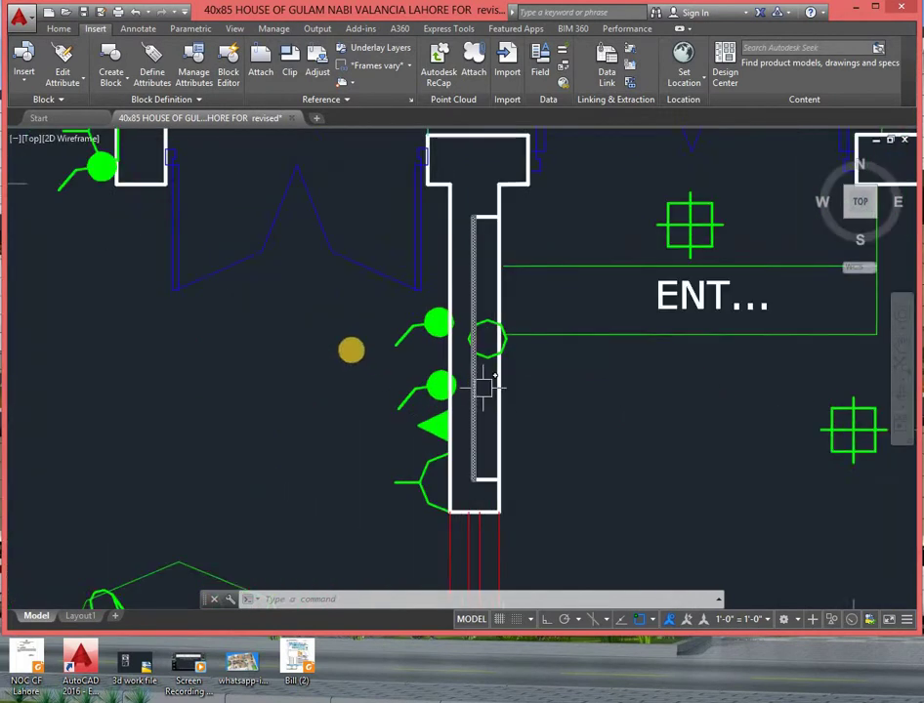
{"action": "scroll", "coordinate": [361, 312], "scroll_direction": "down", "scroll_amount": 1}
{"action": "scroll", "coordinate": [396, 368], "scroll_direction": "down", "scroll_amount": 2}
{"action": "scroll", "coordinate": [374, 445], "scroll_direction": "down", "scroll_amount": 3}
{"action": "scroll", "coordinate": [483, 351], "scroll_direction": "up", "scroll_amount": 1}
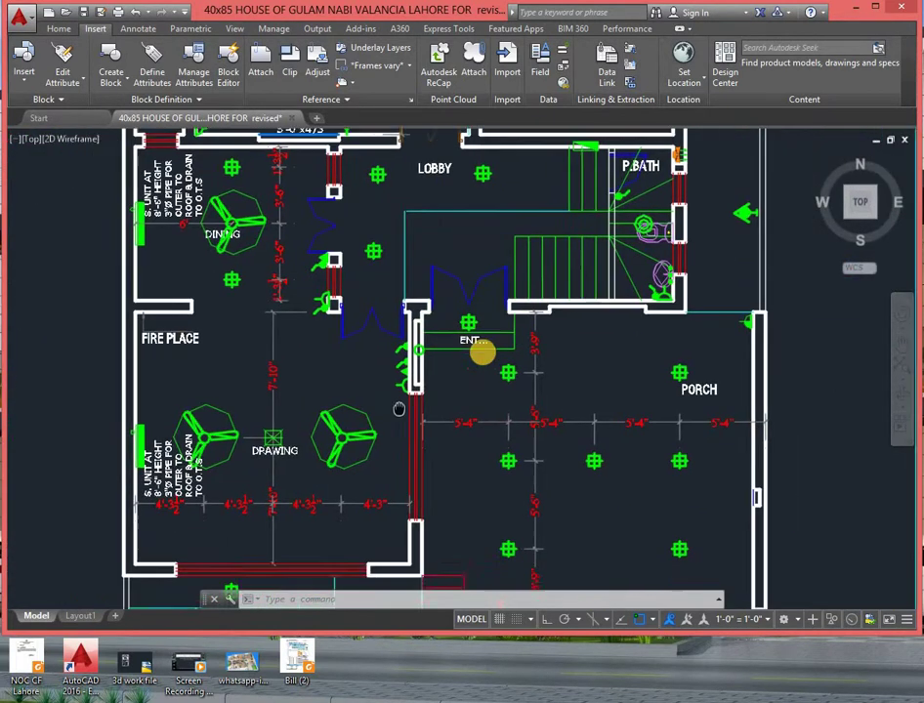
{"action": "scroll", "coordinate": [274, 445], "scroll_direction": "up", "scroll_amount": 2}
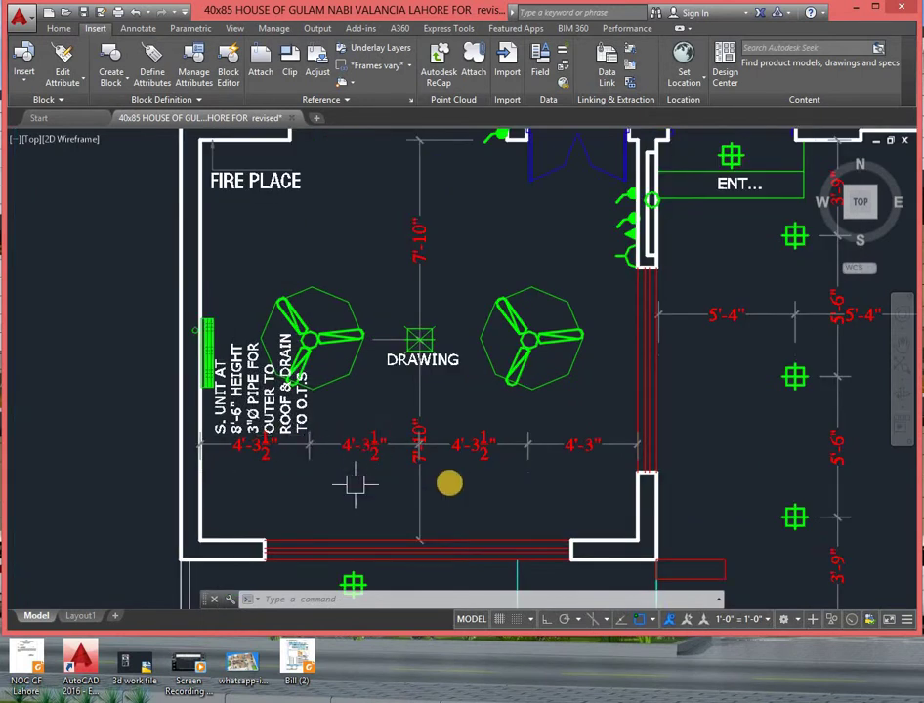
{"action": "scroll", "coordinate": [420, 340], "scroll_direction": "down", "scroll_amount": 1}
{"action": "scroll", "coordinate": [445, 328], "scroll_direction": "up", "scroll_amount": 1}
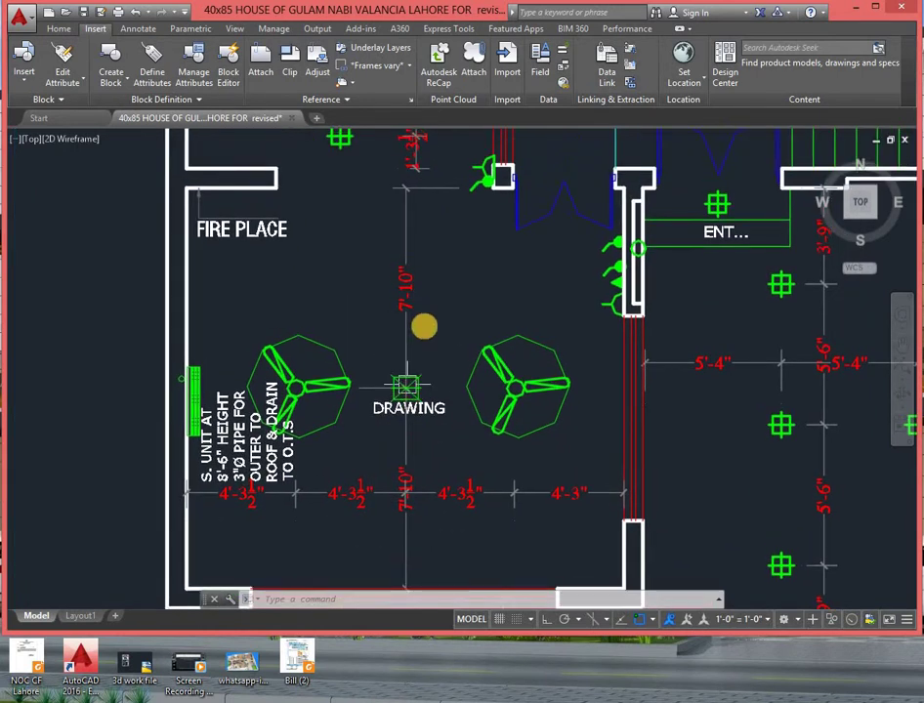
- Select the right ceiling fan in the Drawing room
{"action": "left_click", "coordinate": [533, 381]}
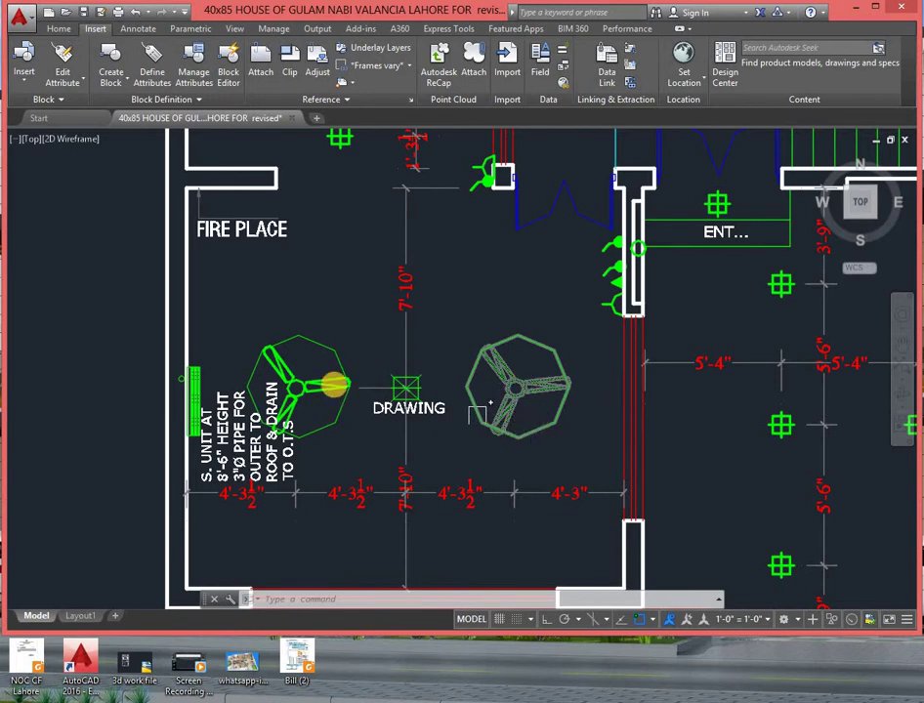
{"action": "scroll", "coordinate": [523, 321], "scroll_direction": "up", "scroll_amount": 3}
{"action": "scroll", "coordinate": [459, 381], "scroll_direction": "up", "scroll_amount": 1}
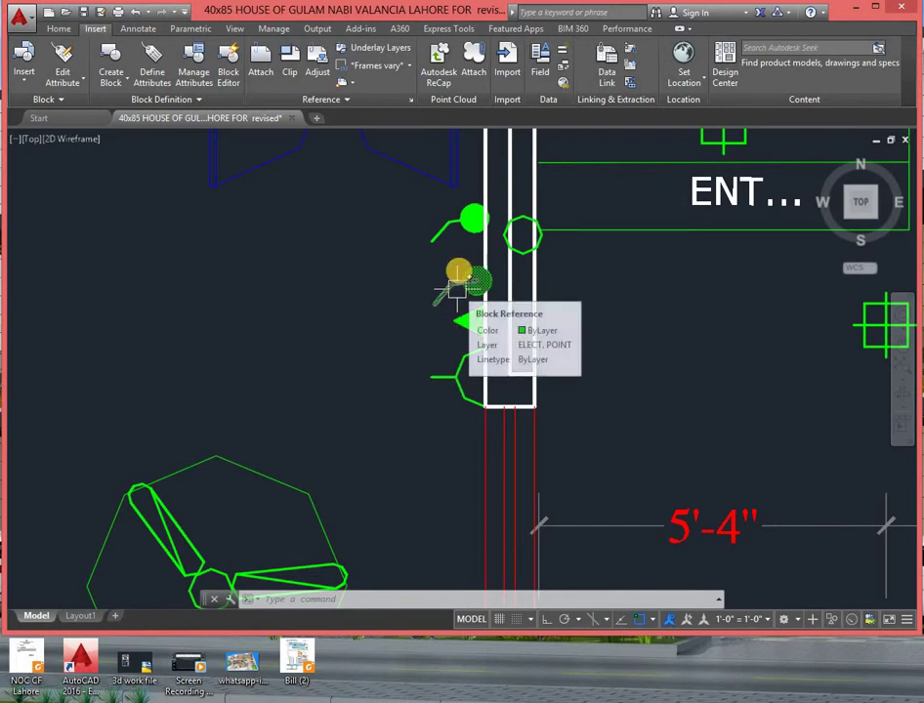
- Zoom out past the Fire Place, Dining and Lobby to the whole ground floor plan
{"action": "middle_click_drag", "start_coordinate": [464, 229], "coordinate": [553, 309]}
{"action": "scroll", "coordinate": [455, 247], "scroll_direction": "down", "scroll_amount": 3}
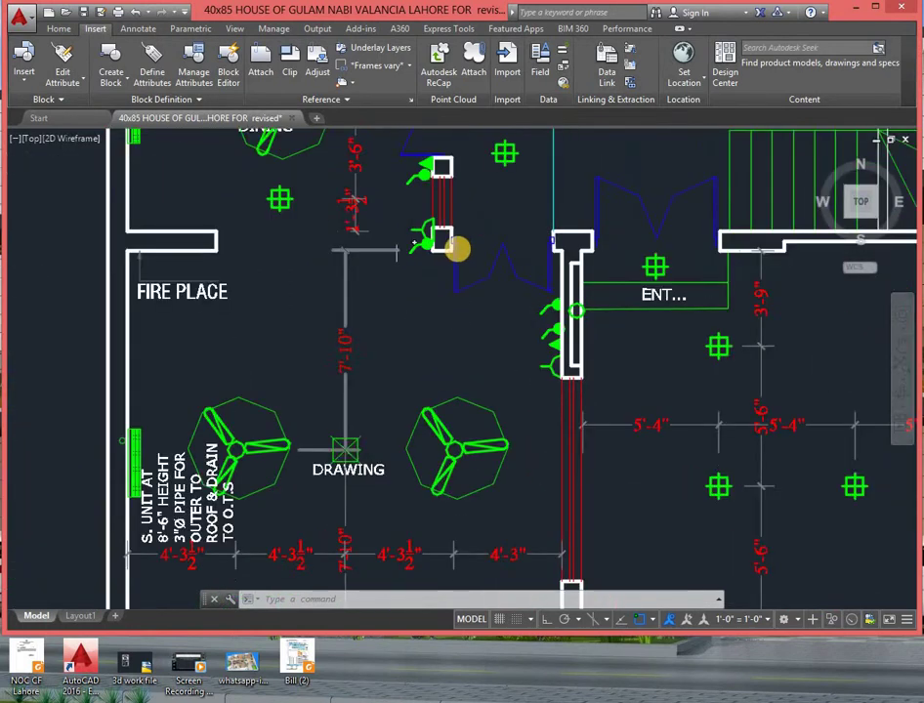
{"action": "scroll", "coordinate": [419, 258], "scroll_direction": "up", "scroll_amount": 2}
{"action": "middle_click_drag", "start_coordinate": [419, 258], "coordinate": [477, 381]}
{"action": "scroll", "coordinate": [418, 366], "scroll_direction": "down", "scroll_amount": 2}
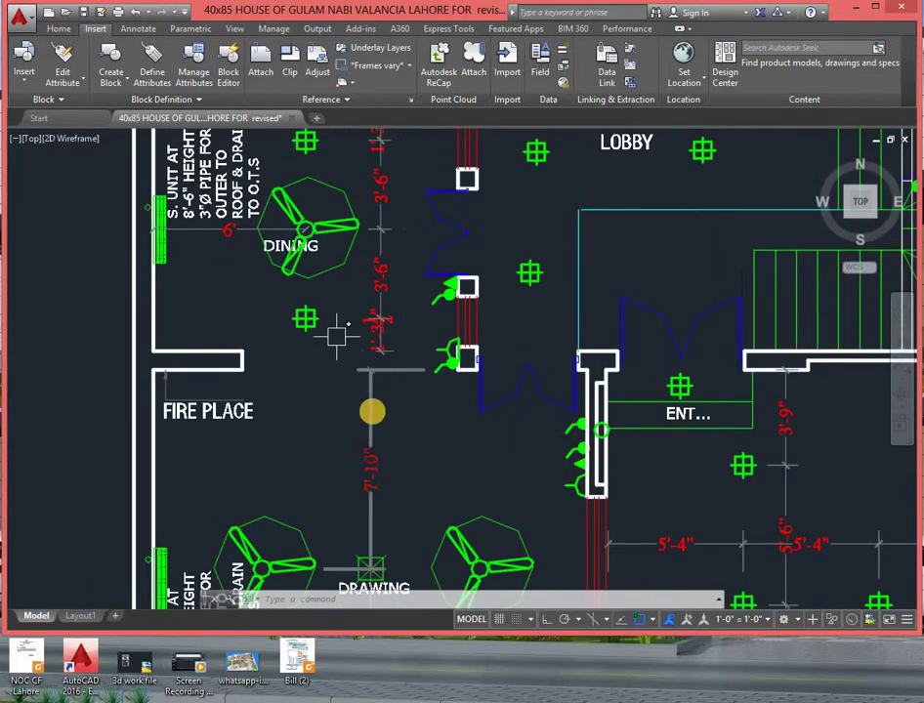
{"action": "scroll", "coordinate": [372, 408], "scroll_direction": "down", "scroll_amount": 1}
{"action": "scroll", "coordinate": [249, 326], "scroll_direction": "up", "scroll_amount": 1}
{"action": "scroll", "coordinate": [377, 337], "scroll_direction": "down", "scroll_amount": 3}
- Zoom in on the S. UNIT note beside the Dining ceiling fan
{"action": "scroll", "coordinate": [347, 326], "scroll_direction": "up", "scroll_amount": 2}
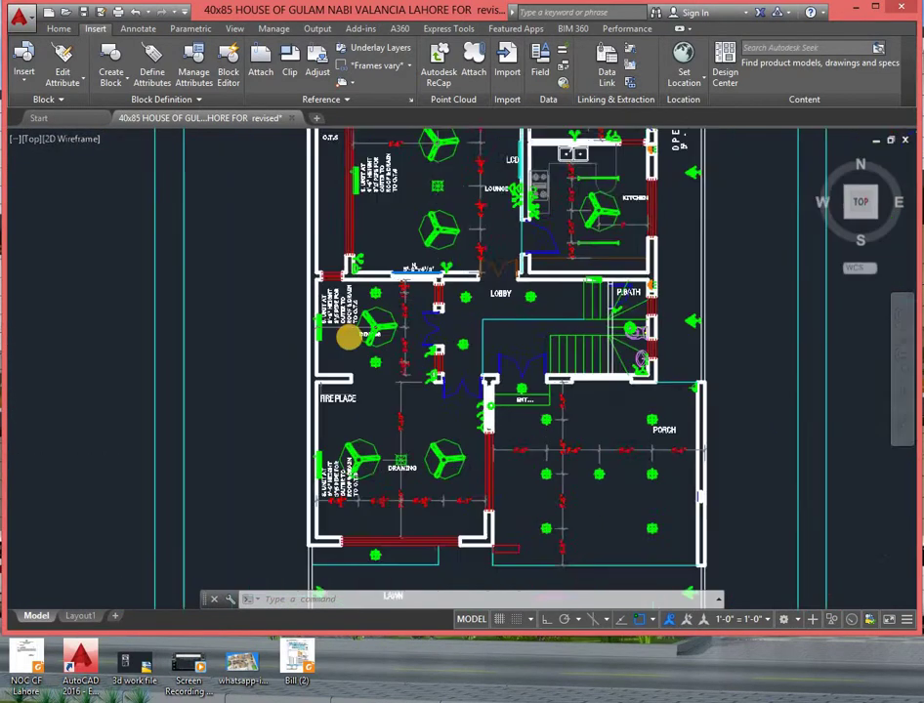
{"action": "scroll", "coordinate": [362, 320], "scroll_direction": "up", "scroll_amount": 1}
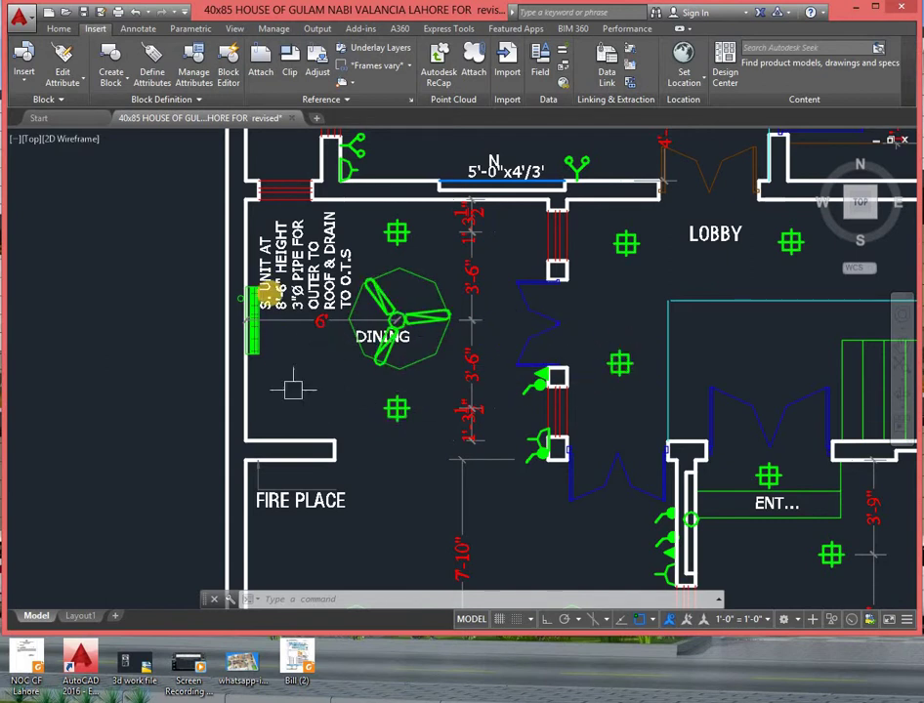
{"action": "scroll", "coordinate": [261, 308], "scroll_direction": "up", "scroll_amount": 2}
{"action": "scroll", "coordinate": [320, 384], "scroll_direction": "up", "scroll_amount": 2}
{"action": "scroll", "coordinate": [360, 388], "scroll_direction": "up", "scroll_amount": 2}
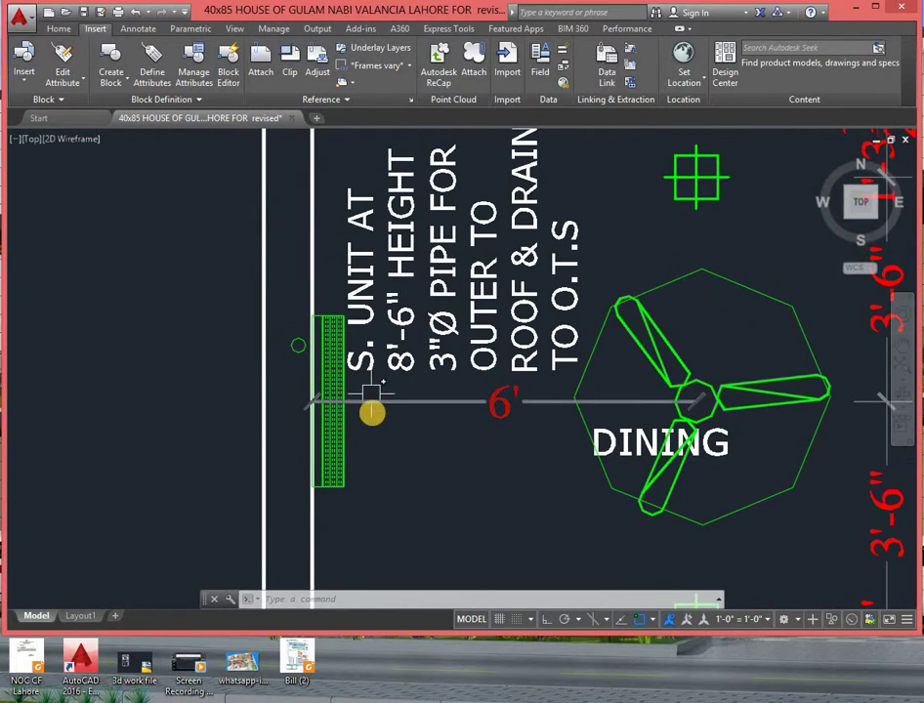
{"action": "scroll", "coordinate": [372, 393], "scroll_direction": "down", "scroll_amount": 2}
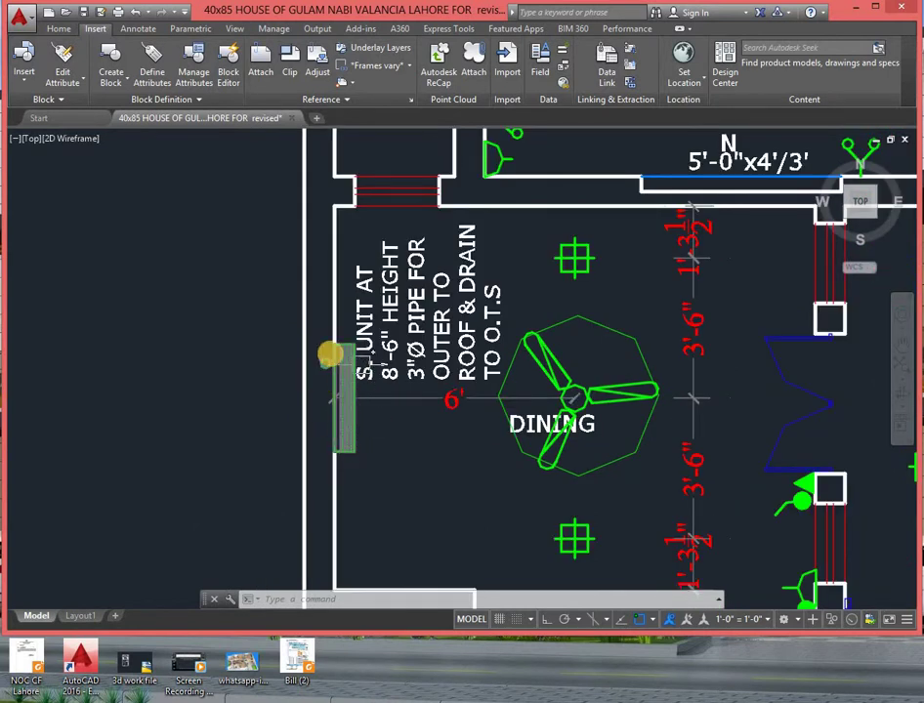
{"action": "scroll", "coordinate": [330, 357], "scroll_direction": "up", "scroll_amount": 2}
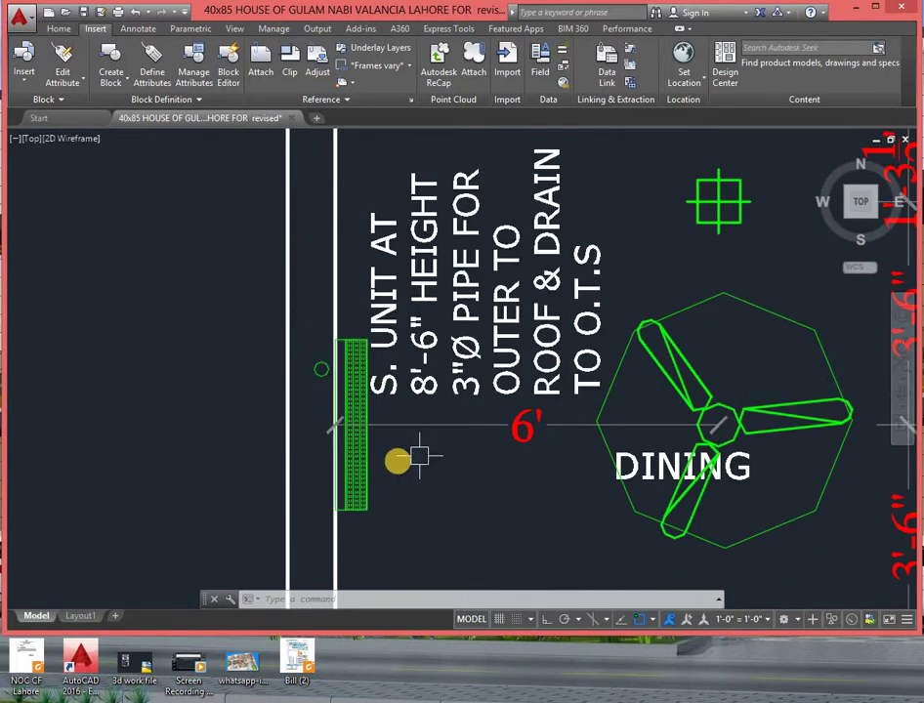
- Select the green split-unit block, then the note text giving 8'-6" height and 3"Ø pipe
{"action": "left_click", "coordinate": [362, 465]}
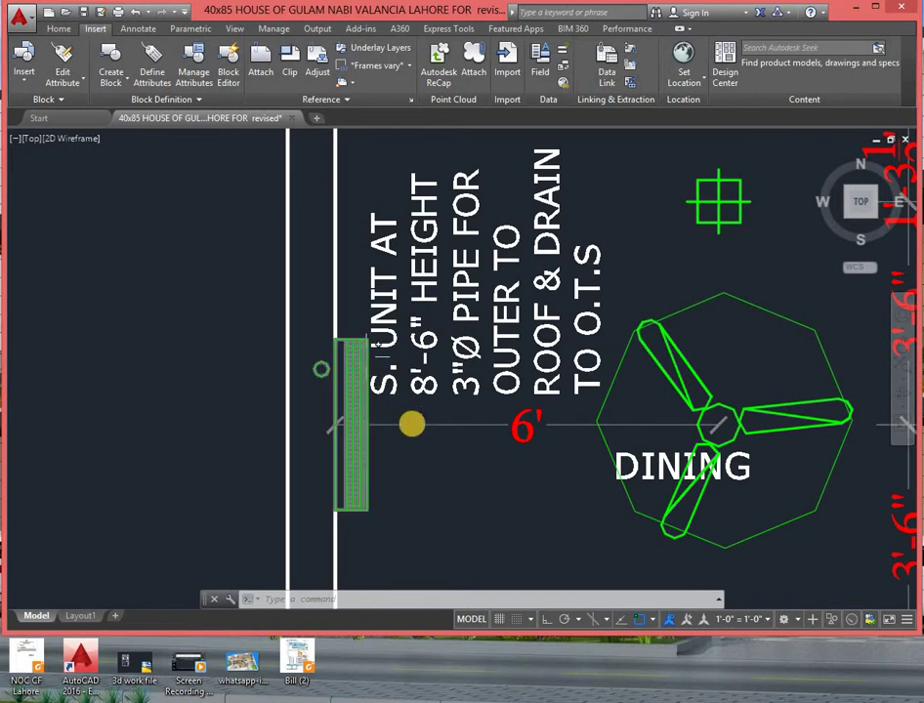
{"action": "left_click", "coordinate": [376, 313]}
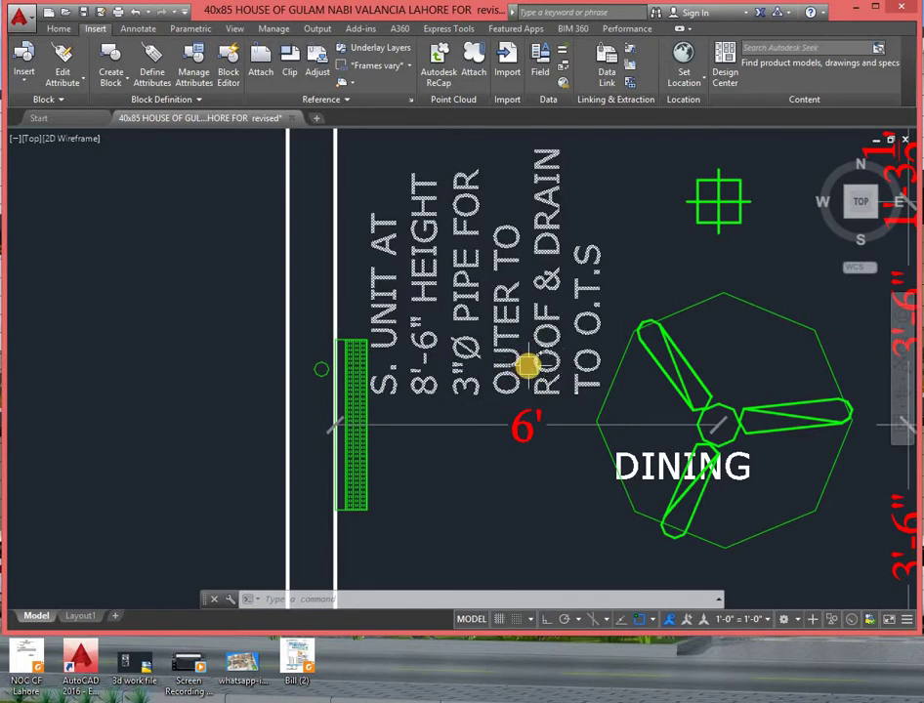
{"action": "scroll", "coordinate": [518, 356], "scroll_direction": "up", "scroll_amount": 3}
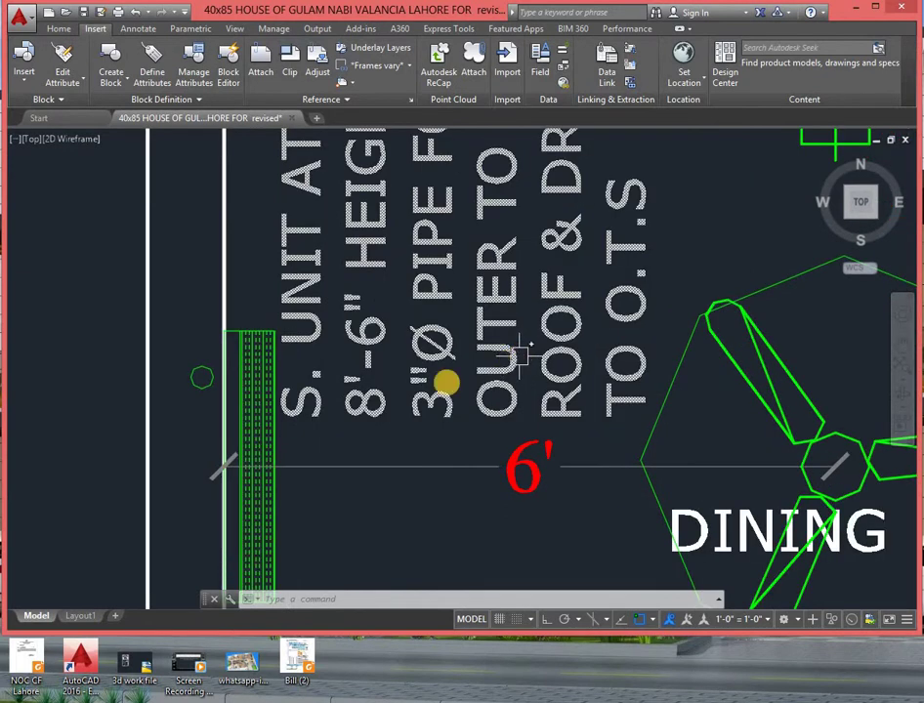
{"action": "middle_click_drag", "start_coordinate": [526, 350], "coordinate": [429, 382]}
{"action": "scroll", "coordinate": [437, 384], "scroll_direction": "down", "scroll_amount": 3}
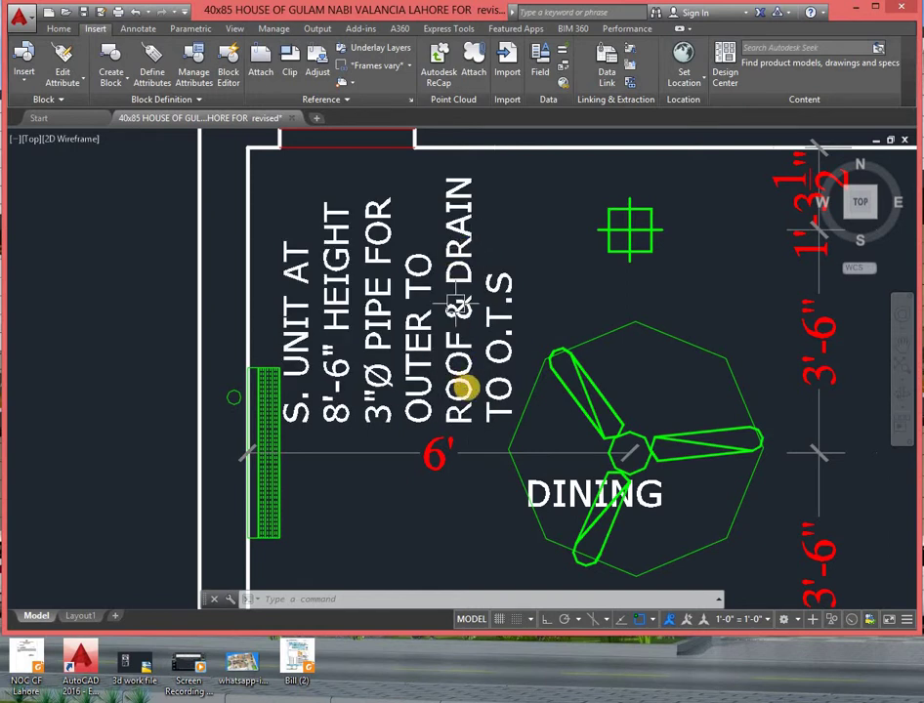
- Zoom in on the Drawing room's two ceiling fans
{"action": "scroll", "coordinate": [460, 303], "scroll_direction": "down", "scroll_amount": 1}
{"action": "scroll", "coordinate": [497, 388], "scroll_direction": "down", "scroll_amount": 3}
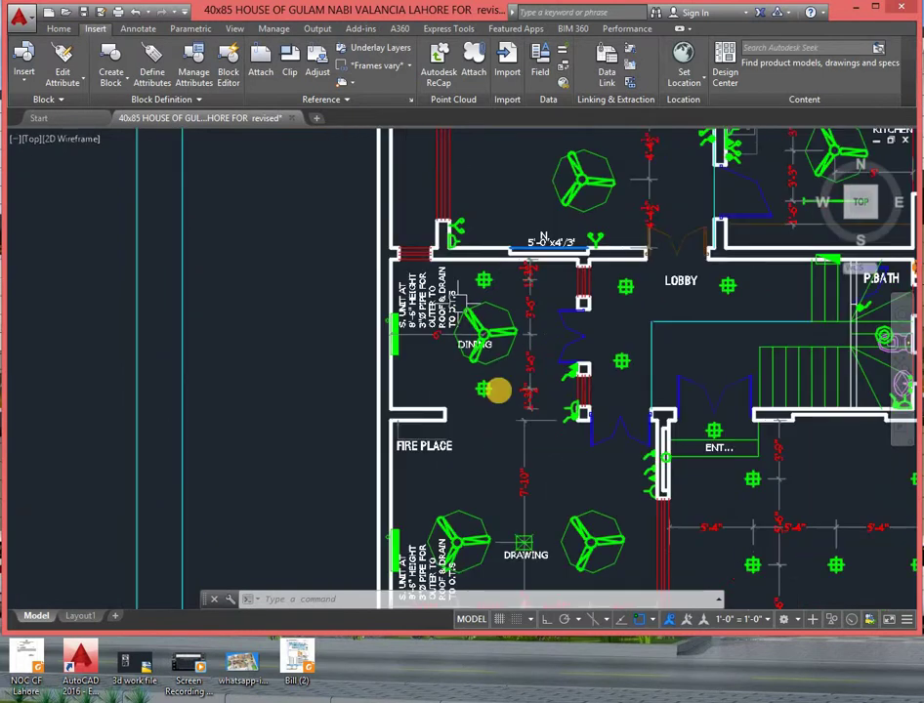
{"action": "scroll", "coordinate": [367, 420], "scroll_direction": "up", "scroll_amount": 2}
{"action": "scroll", "coordinate": [367, 420], "scroll_direction": "up", "scroll_amount": 2}
{"action": "scroll", "coordinate": [337, 371], "scroll_direction": "up", "scroll_amount": 1}
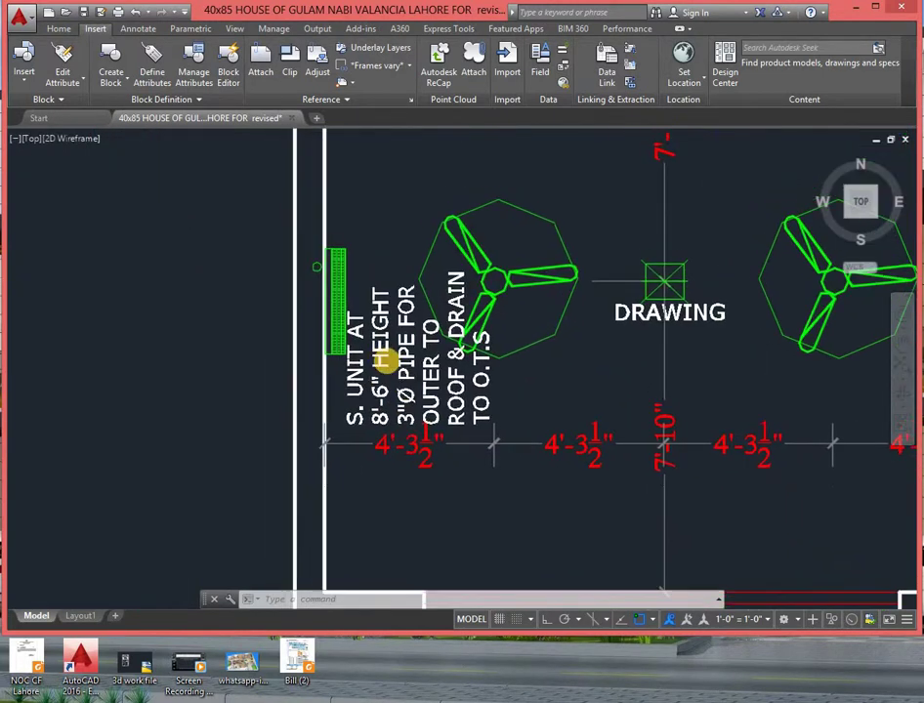
{"action": "scroll", "coordinate": [381, 361], "scroll_direction": "down", "scroll_amount": 4}
{"action": "scroll", "coordinate": [386, 359], "scroll_direction": "up", "scroll_amount": 4}
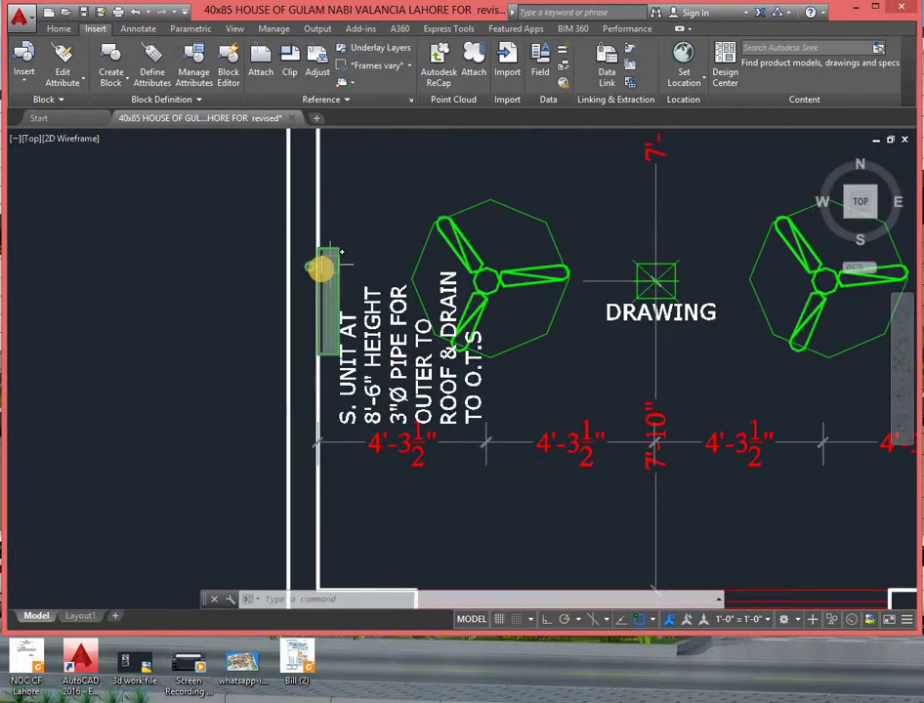
{"action": "scroll", "coordinate": [376, 282], "scroll_direction": "down", "scroll_amount": 4}
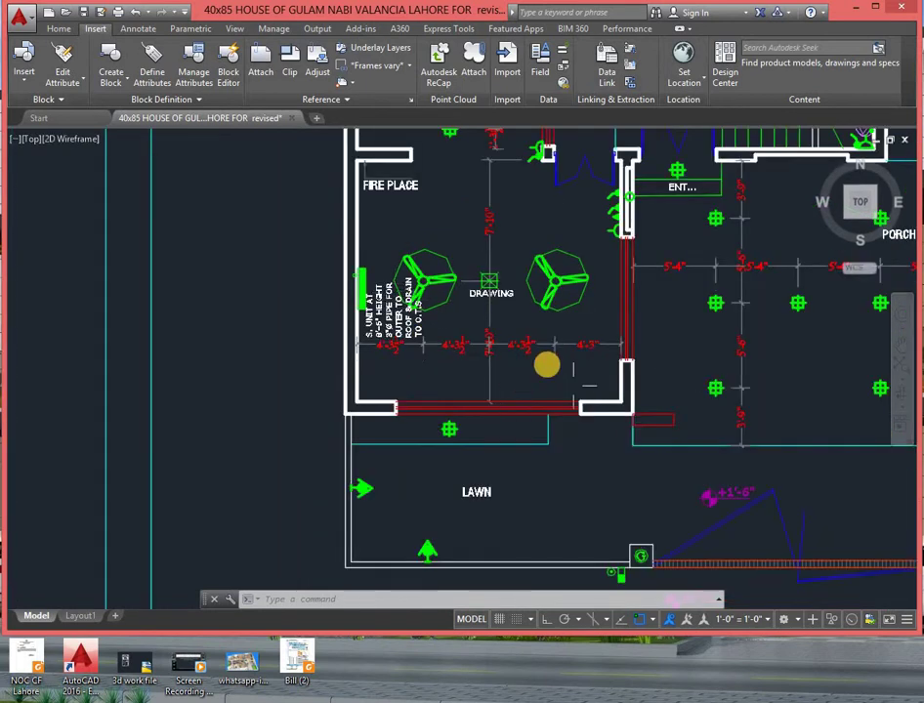
{"action": "scroll", "coordinate": [455, 435], "scroll_direction": "up", "scroll_amount": 6}
{"action": "scroll", "coordinate": [491, 391], "scroll_direction": "down", "scroll_amount": 3}
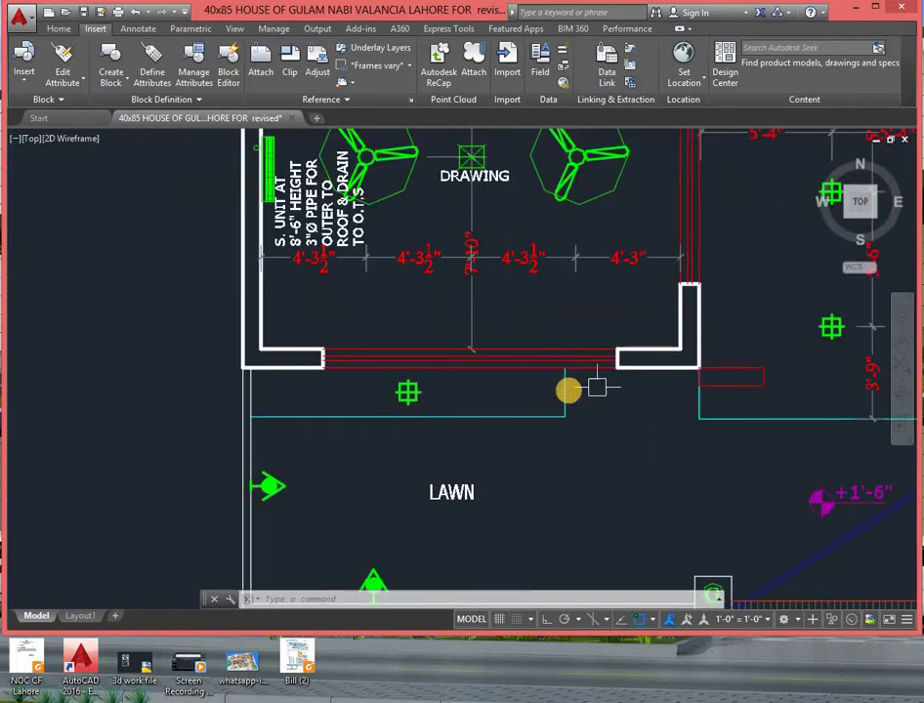
{"action": "scroll", "coordinate": [569, 386], "scroll_direction": "up", "scroll_amount": 1}
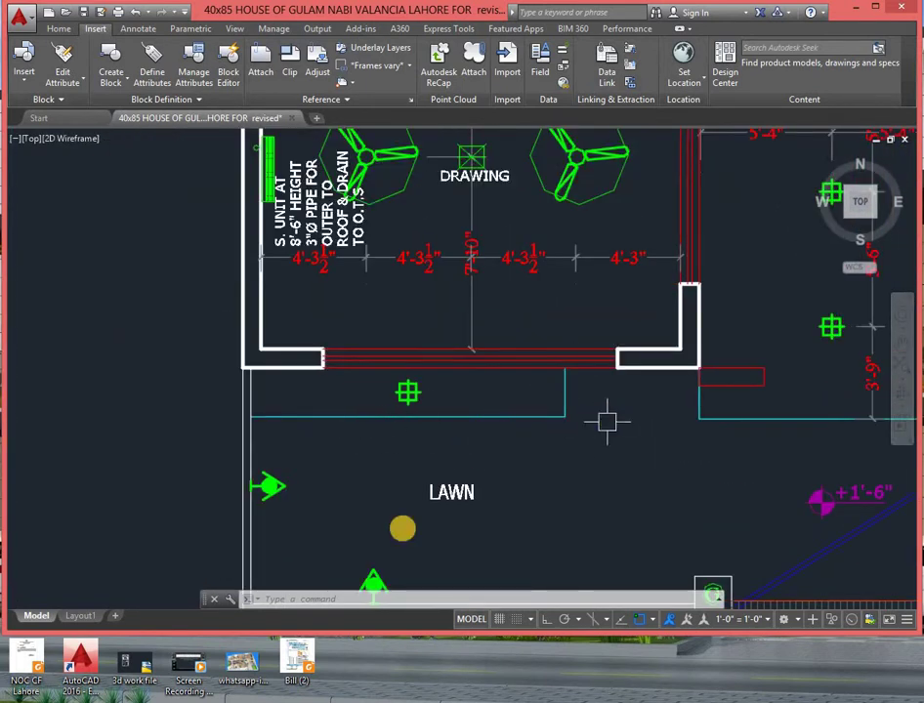
{"action": "scroll", "coordinate": [410, 410], "scroll_direction": "up", "scroll_amount": 3}
{"action": "scroll", "coordinate": [434, 384], "scroll_direction": "up", "scroll_amount": 2}
{"action": "scroll", "coordinate": [434, 384], "scroll_direction": "down", "scroll_amount": 5}
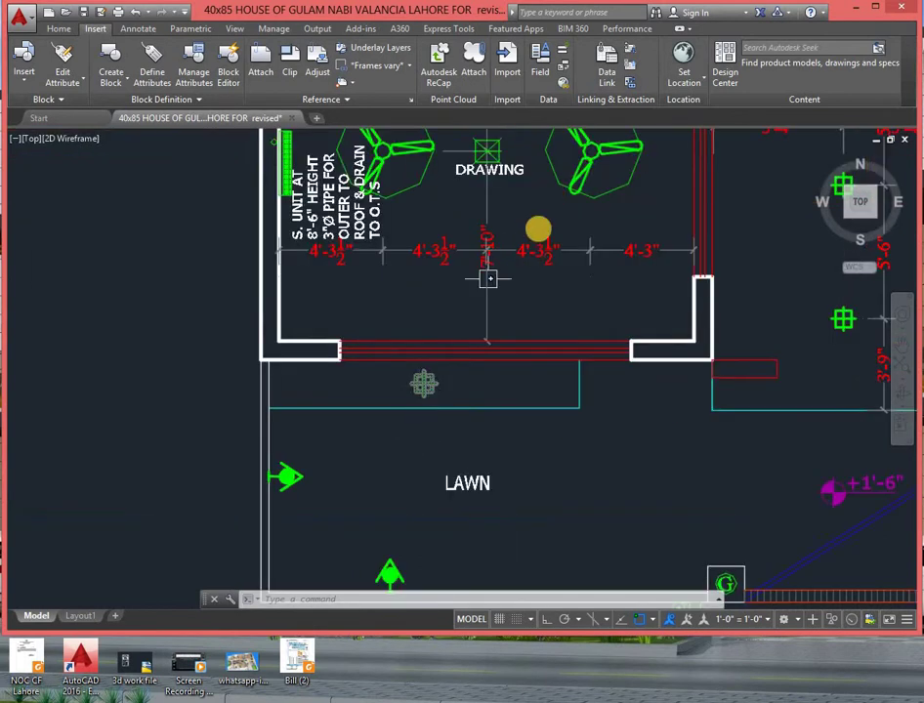
- Frame the fans under the 7'-10" dimension with the Fire Place above and entrance switches beside
{"action": "middle_click_drag", "start_coordinate": [482, 277], "coordinate": [491, 366]}
{"action": "scroll", "coordinate": [478, 352], "scroll_direction": "down", "scroll_amount": 2}
{"action": "scroll", "coordinate": [449, 245], "scroll_direction": "up", "scroll_amount": 4}
{"action": "scroll", "coordinate": [454, 234], "scroll_direction": "down", "scroll_amount": 1}
{"action": "scroll", "coordinate": [449, 489], "scroll_direction": "up", "scroll_amount": 1}
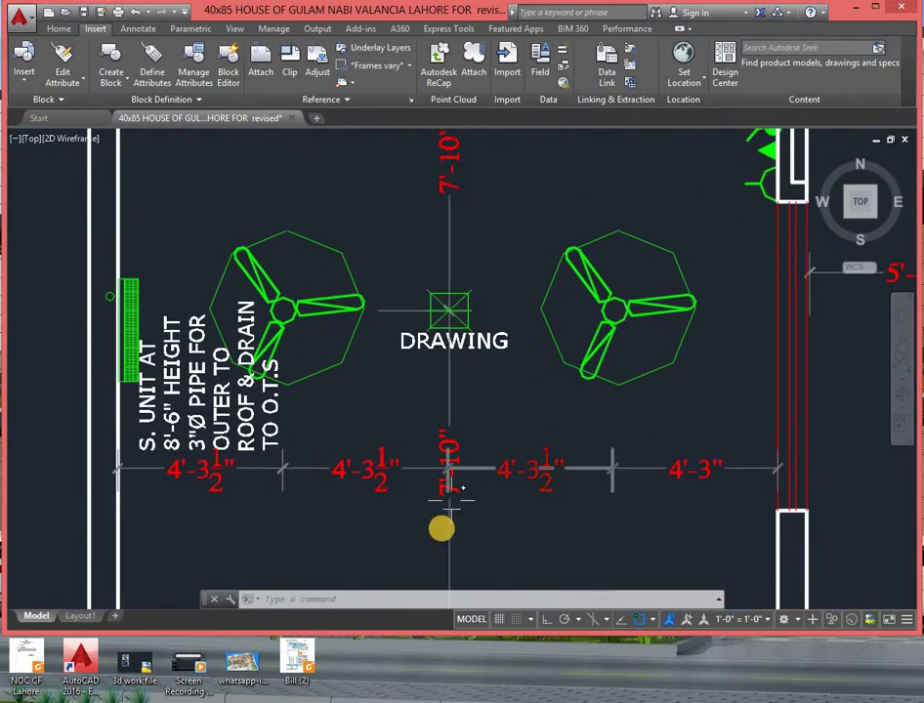
{"action": "middle_click_drag", "start_coordinate": [442, 338], "coordinate": [423, 488]}
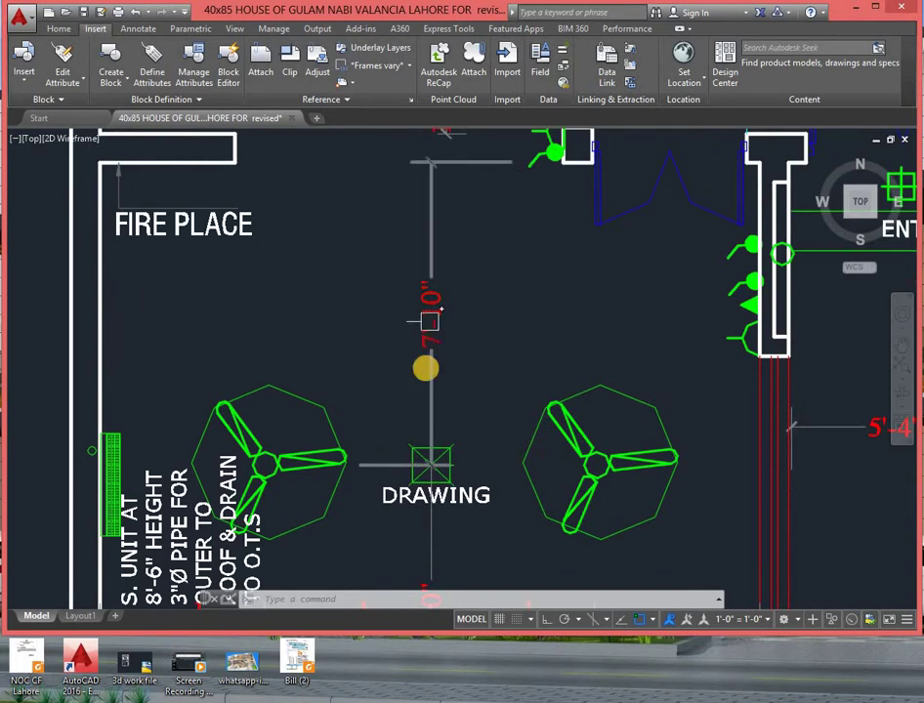
{"action": "scroll", "coordinate": [435, 420], "scroll_direction": "down", "scroll_amount": 3}
{"action": "scroll", "coordinate": [459, 449], "scroll_direction": "up", "scroll_amount": 1}
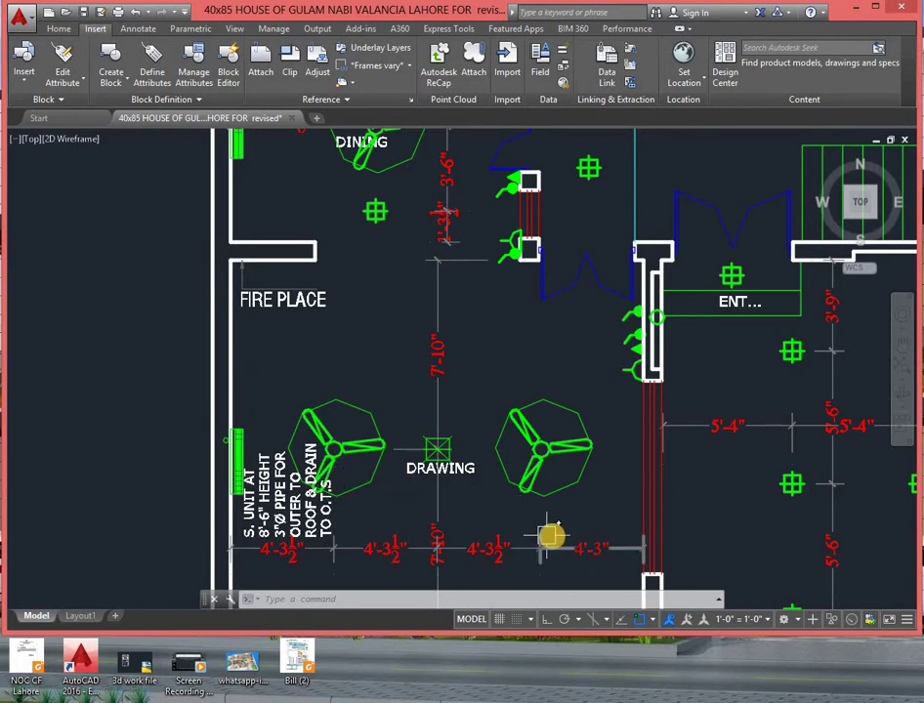
{"action": "scroll", "coordinate": [664, 365], "scroll_direction": "up", "scroll_amount": 2}
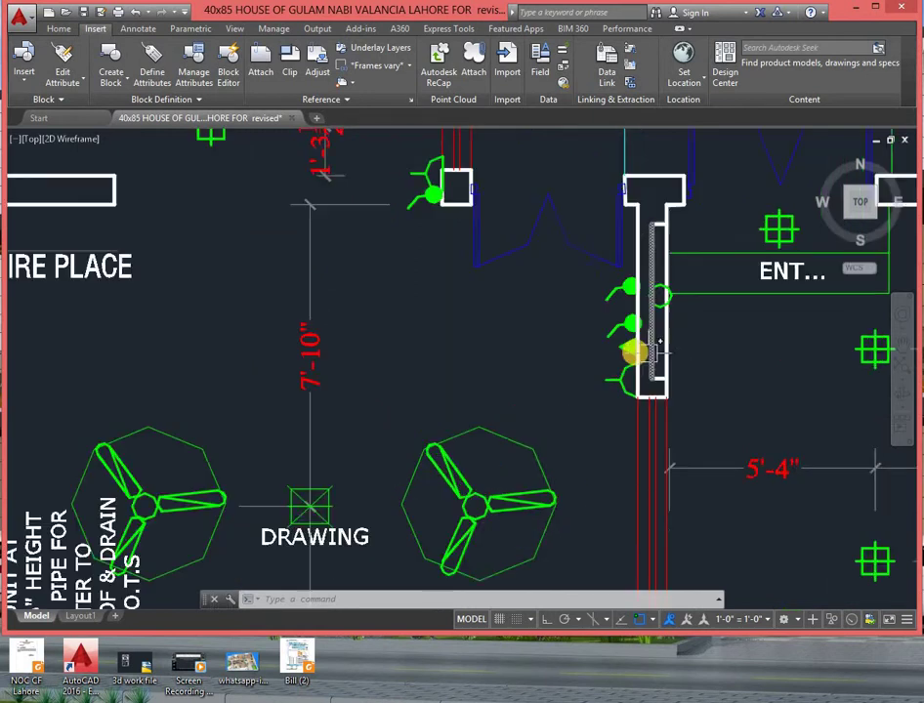
- Select the top switch point on the entrance wall
{"action": "scroll", "coordinate": [623, 369], "scroll_direction": "down", "scroll_amount": 2}
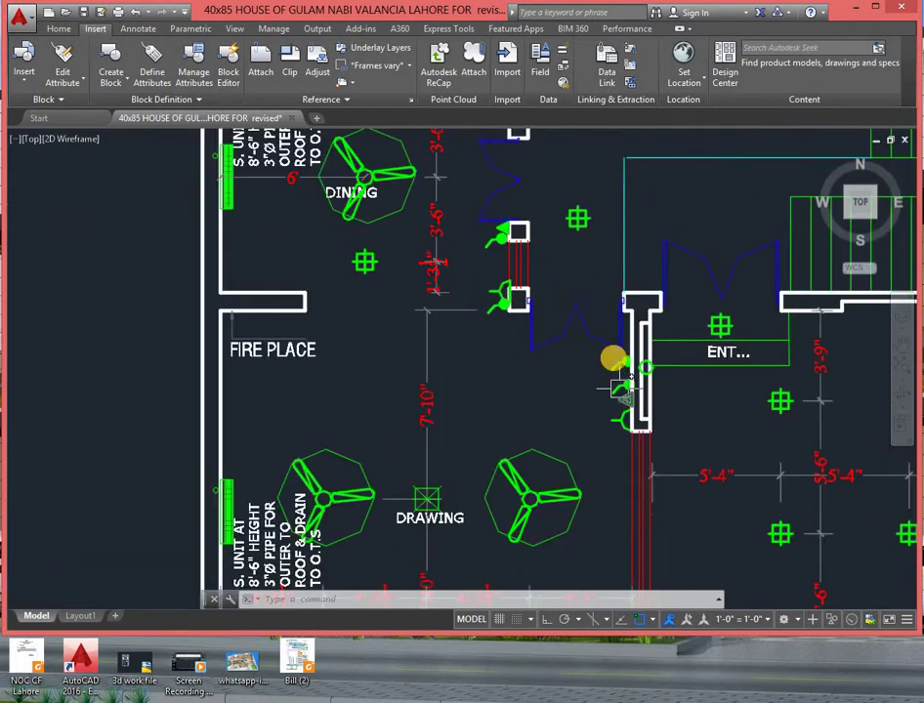
{"action": "scroll", "coordinate": [612, 366], "scroll_direction": "up", "scroll_amount": 4}
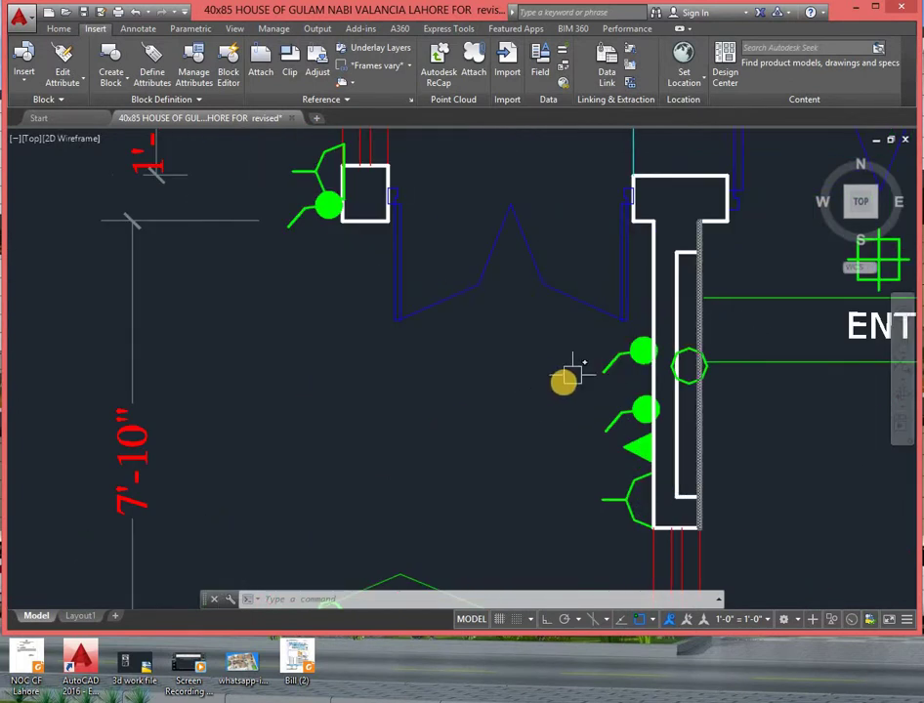
{"action": "left_click", "coordinate": [610, 367]}
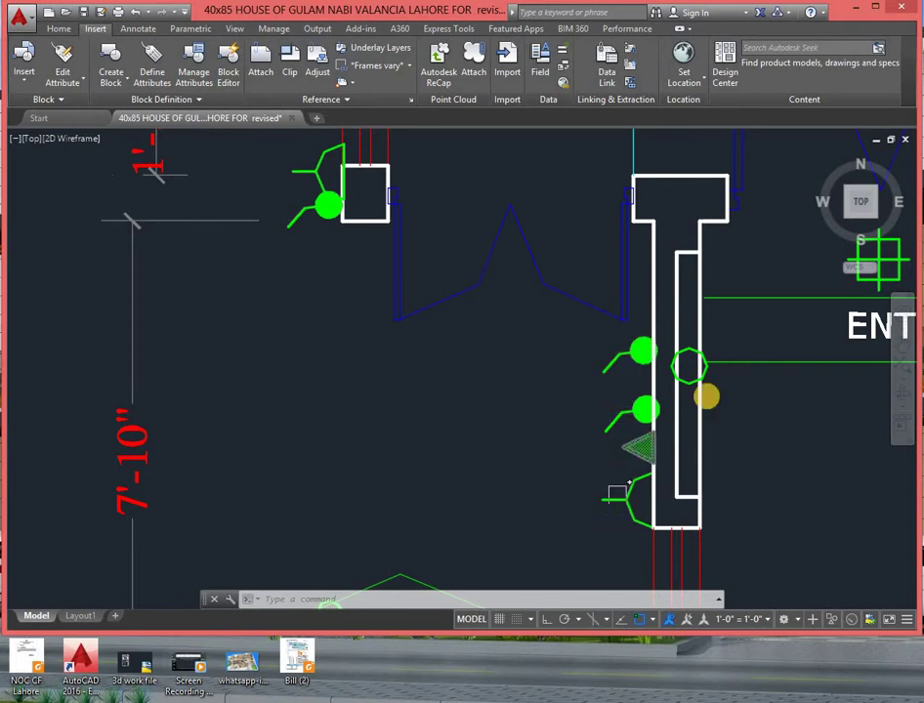
- Bring the Lobby light points into close view beside the 1'-3½", 3'-6" dining wall dimensions
{"action": "scroll", "coordinate": [603, 391], "scroll_direction": "down", "scroll_amount": 2}
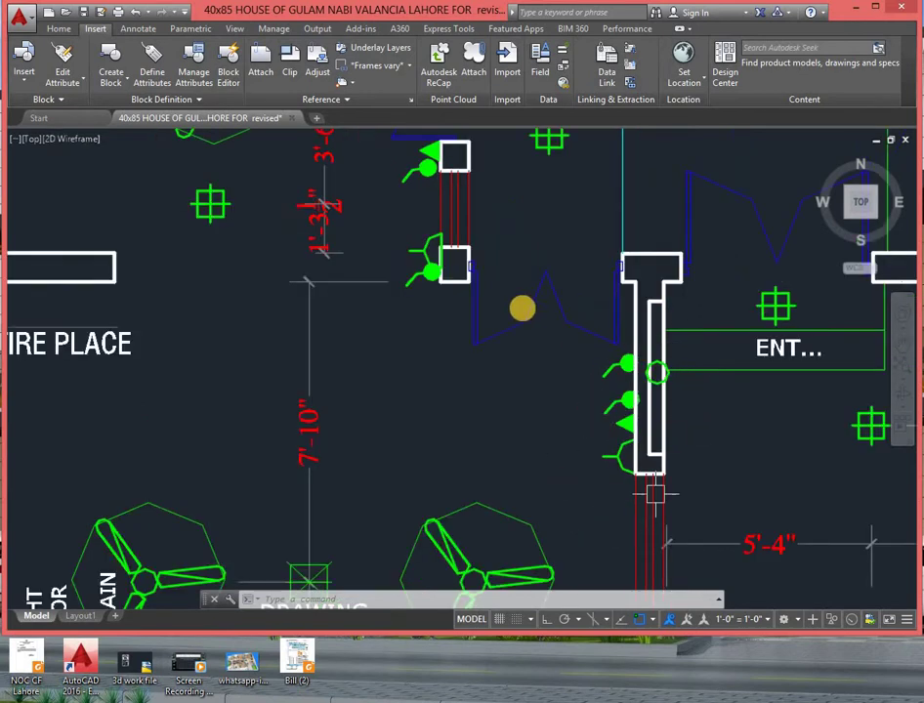
{"action": "middle_click_drag", "start_coordinate": [521, 308], "coordinate": [544, 400]}
{"action": "scroll", "coordinate": [544, 400], "scroll_direction": "down", "scroll_amount": 2}
{"action": "scroll", "coordinate": [529, 336], "scroll_direction": "down", "scroll_amount": 1}
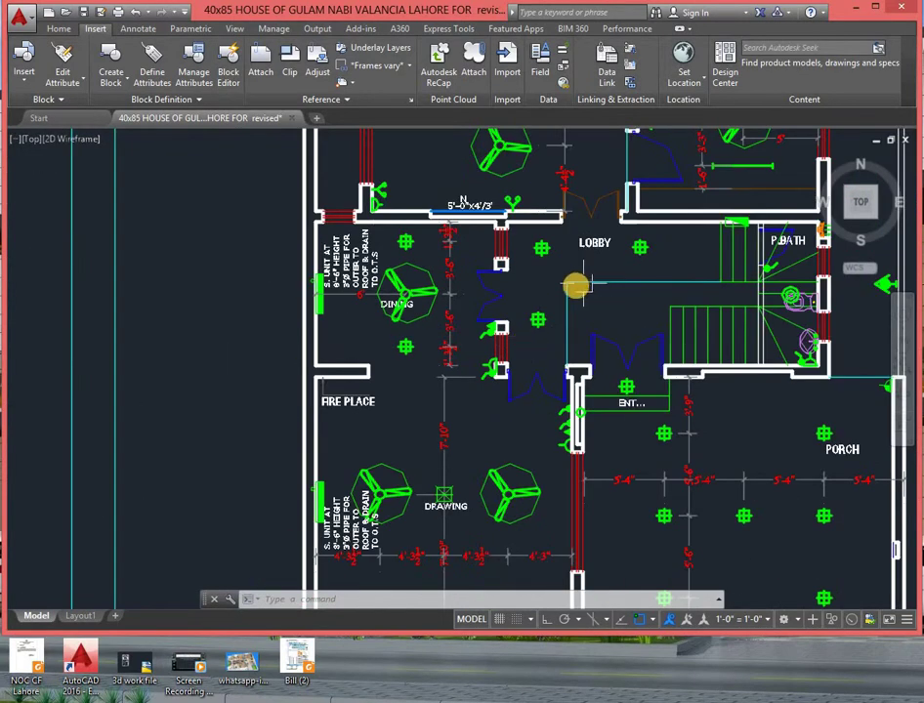
{"action": "scroll", "coordinate": [582, 293], "scroll_direction": "up", "scroll_amount": 4}
{"action": "scroll", "coordinate": [582, 309], "scroll_direction": "down", "scroll_amount": 4}
{"action": "middle_click_drag", "start_coordinate": [593, 315], "coordinate": [491, 334]}
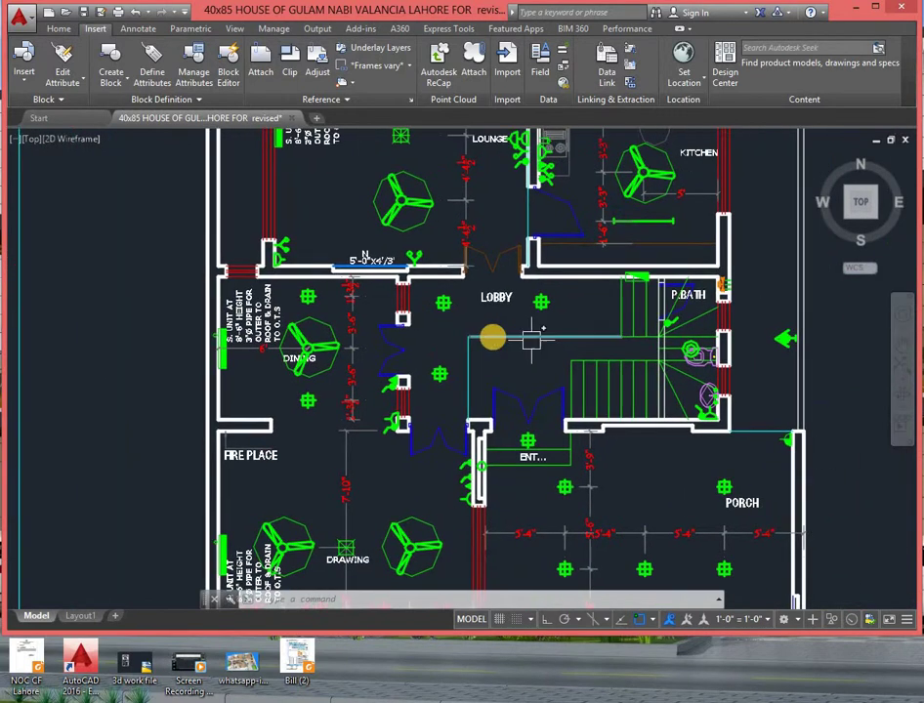
{"action": "scroll", "coordinate": [470, 330], "scroll_direction": "up", "scroll_amount": 4}
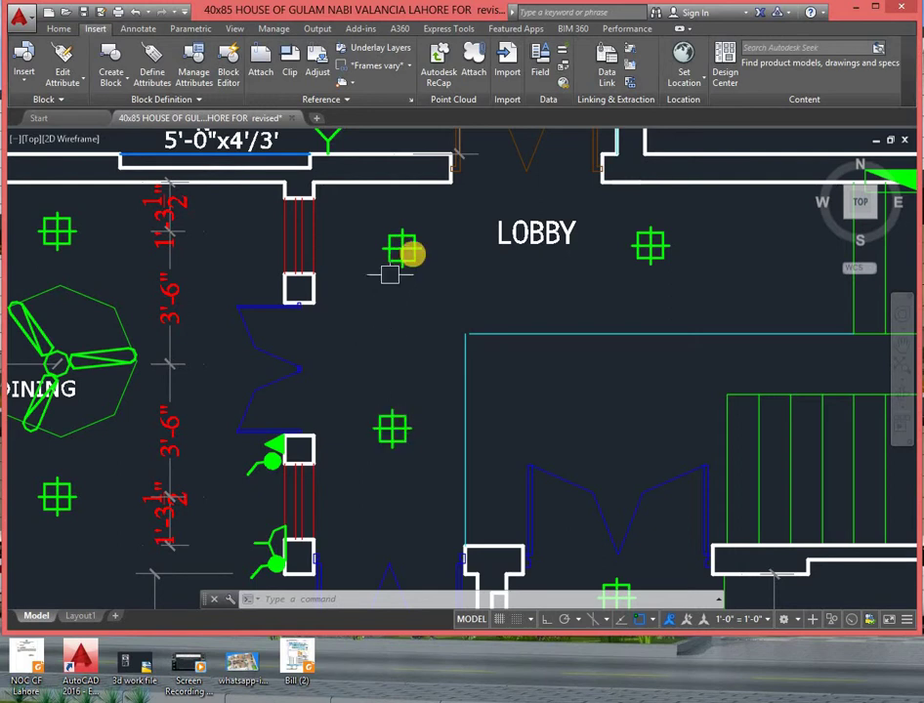
- Pan and zoom to the stair and P.BATH area beside the porch
{"action": "scroll", "coordinate": [666, 284], "scroll_direction": "down", "scroll_amount": 2}
{"action": "middle_click_drag", "start_coordinate": [666, 284], "coordinate": [524, 286]}
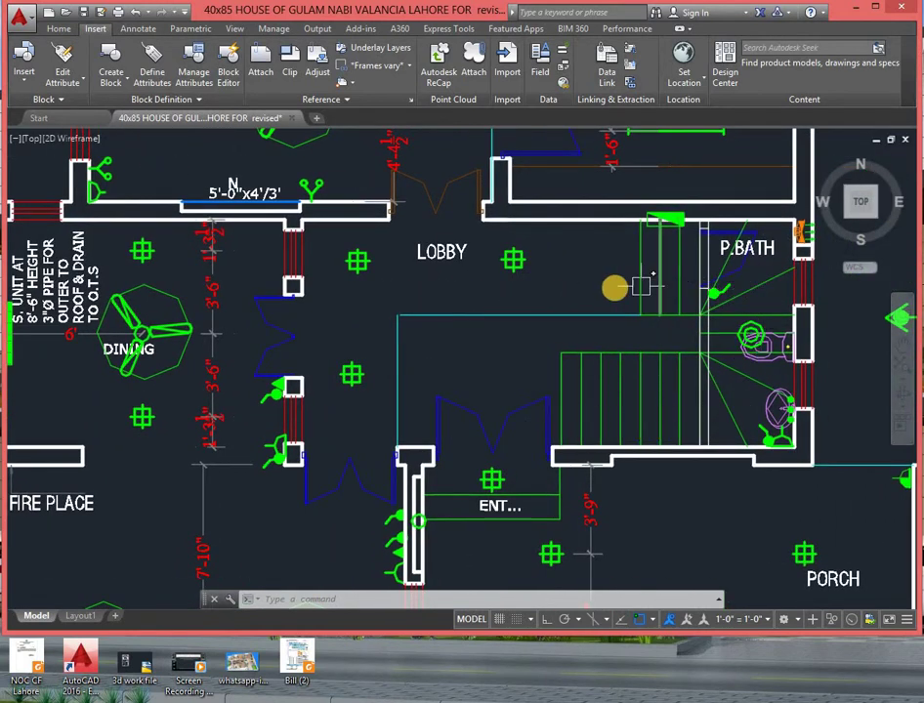
{"action": "scroll", "coordinate": [684, 391], "scroll_direction": "up", "scroll_amount": 2}
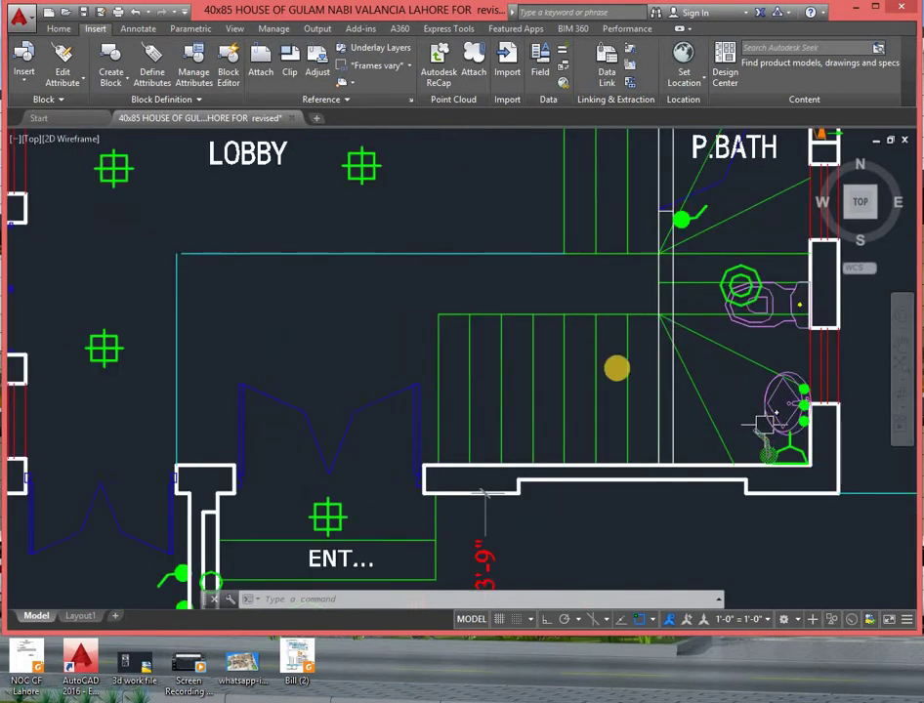
{"action": "scroll", "coordinate": [635, 371], "scroll_direction": "up", "scroll_amount": 2}
{"action": "scroll", "coordinate": [674, 352], "scroll_direction": "up", "scroll_amount": 1}
{"action": "scroll", "coordinate": [684, 342], "scroll_direction": "up", "scroll_amount": 2}
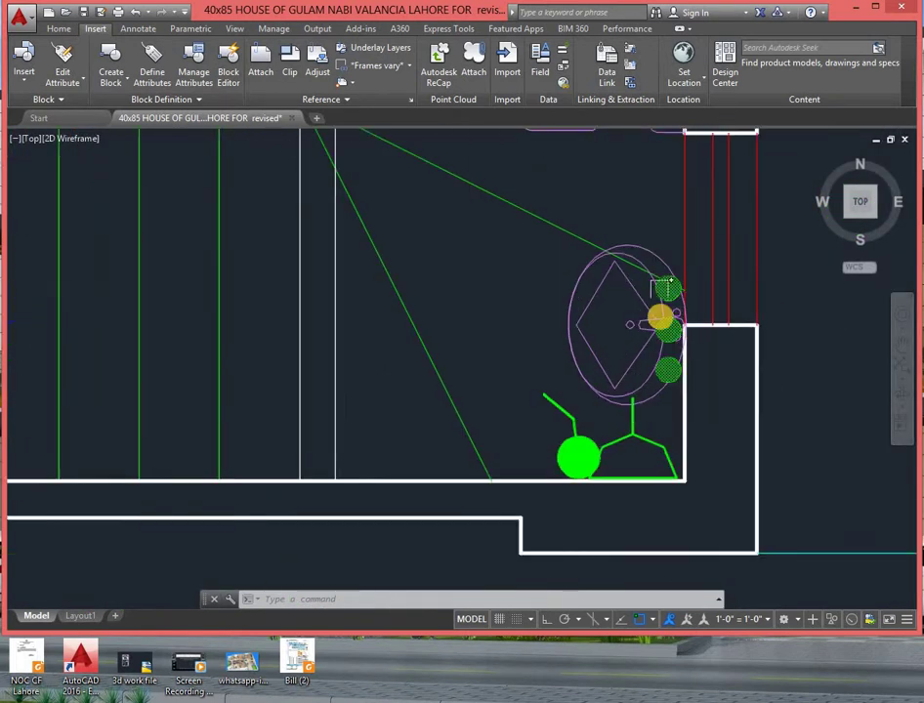
{"action": "scroll", "coordinate": [659, 352], "scroll_direction": "down", "scroll_amount": 1}
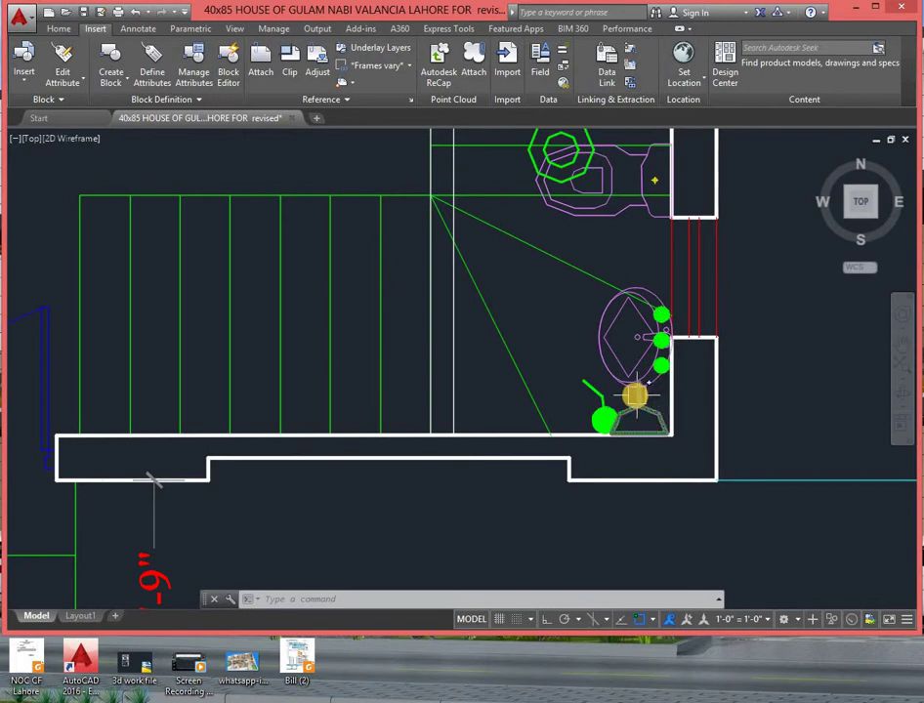
{"action": "scroll", "coordinate": [674, 328], "scroll_direction": "down", "scroll_amount": 4}
{"action": "scroll", "coordinate": [674, 327], "scroll_direction": "up", "scroll_amount": 6}
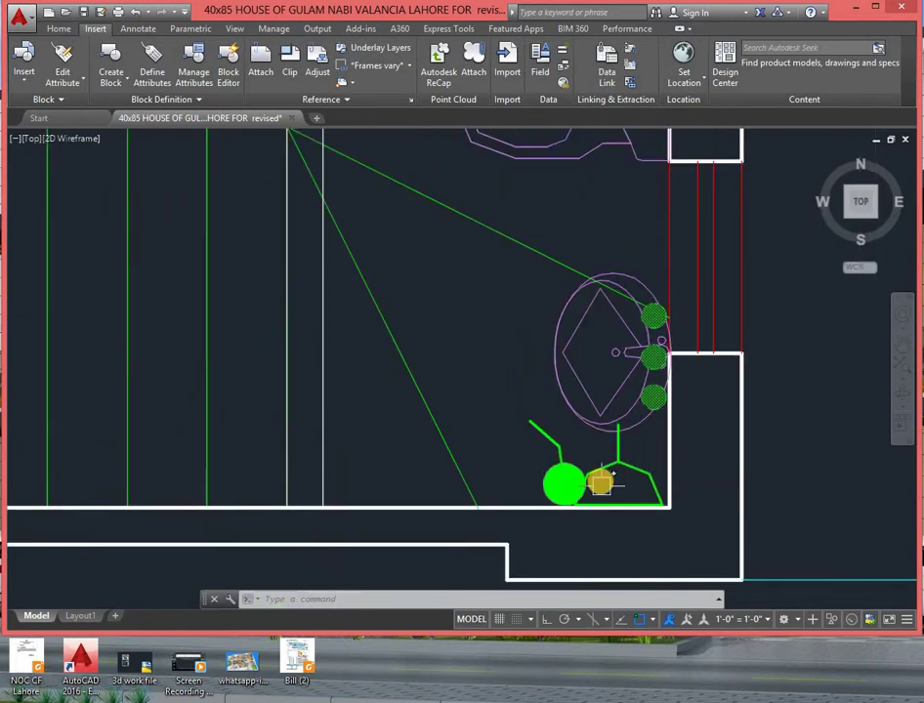
{"action": "scroll", "coordinate": [576, 480], "scroll_direction": "down", "scroll_amount": 2}
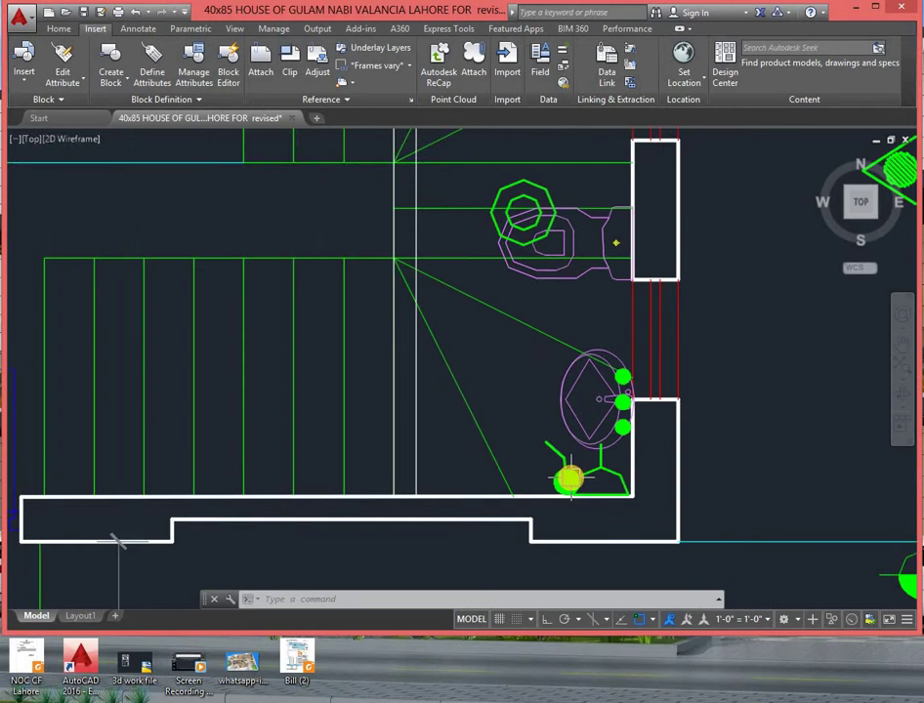
- Zoom in on the wash basin light and the P.BATH exhaust fan
{"action": "middle_click_drag", "start_coordinate": [554, 445], "coordinate": [593, 532]}
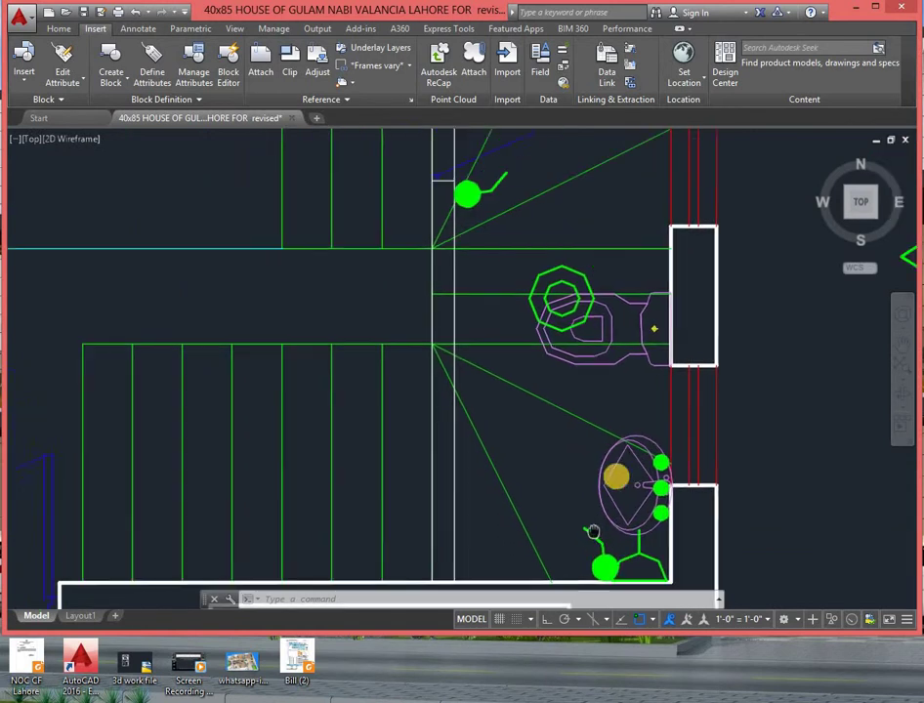
{"action": "scroll", "coordinate": [601, 455], "scroll_direction": "down", "scroll_amount": 2}
{"action": "middle_click_drag", "start_coordinate": [548, 325], "coordinate": [528, 395]}
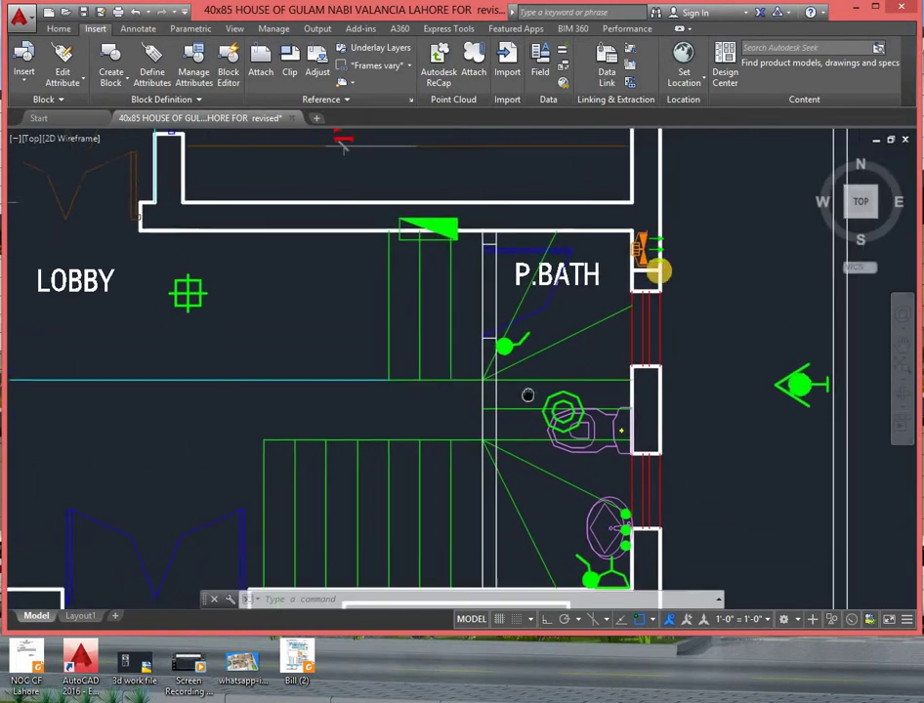
{"action": "scroll", "coordinate": [654, 254], "scroll_direction": "up", "scroll_amount": 2}
{"action": "scroll", "coordinate": [654, 254], "scroll_direction": "up", "scroll_amount": 2}
{"action": "middle_click_drag", "start_coordinate": [677, 292], "coordinate": [556, 391]}
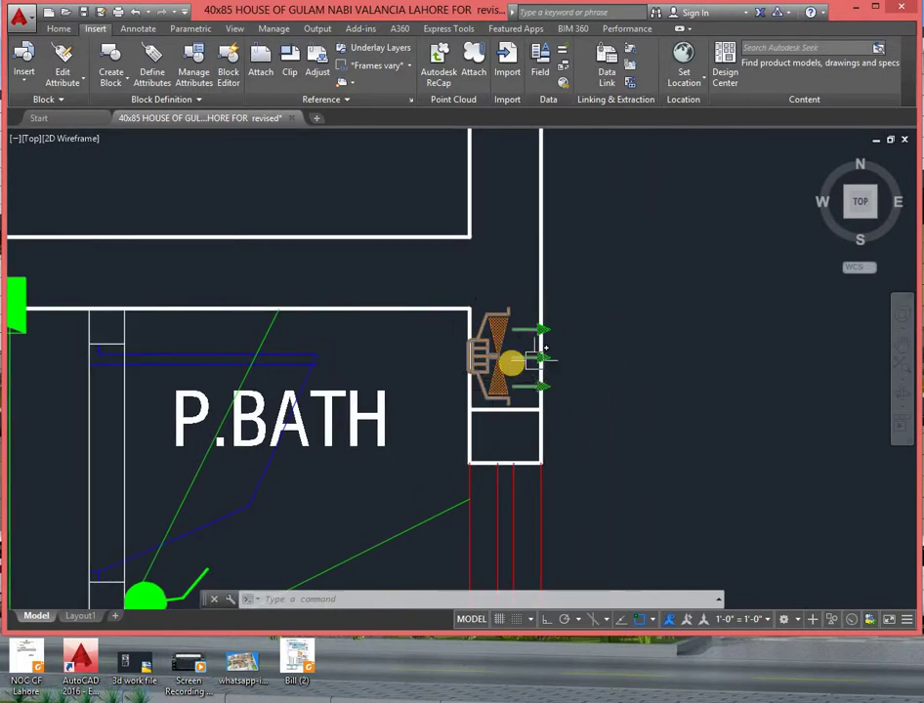
{"action": "scroll", "coordinate": [498, 366], "scroll_direction": "down", "scroll_amount": 1}
{"action": "scroll", "coordinate": [496, 334], "scroll_direction": "down", "scroll_amount": 1}
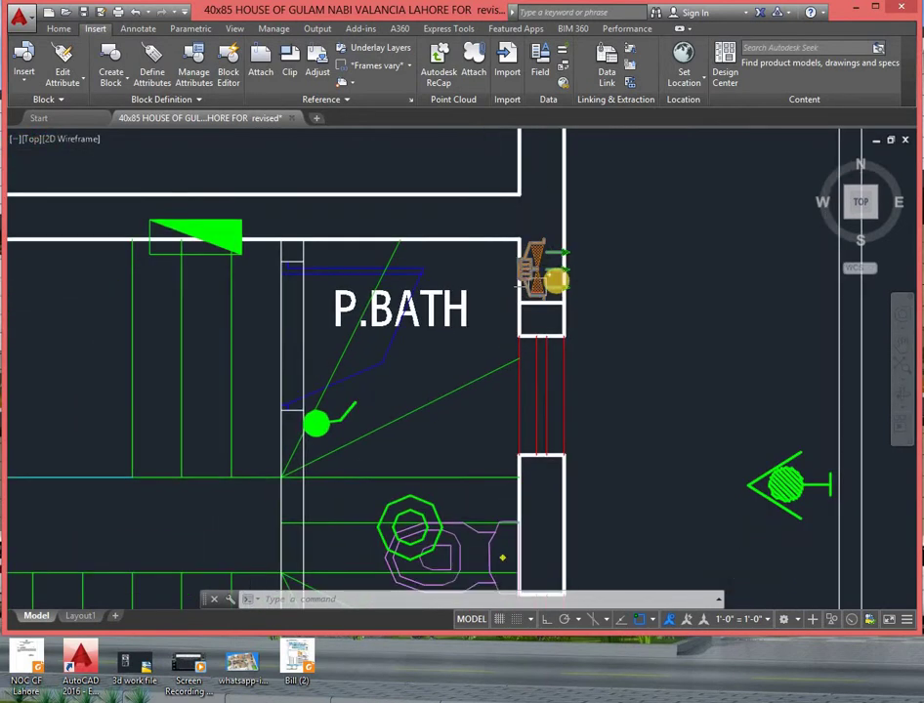
{"action": "scroll", "coordinate": [559, 282], "scroll_direction": "down", "scroll_amount": 1}
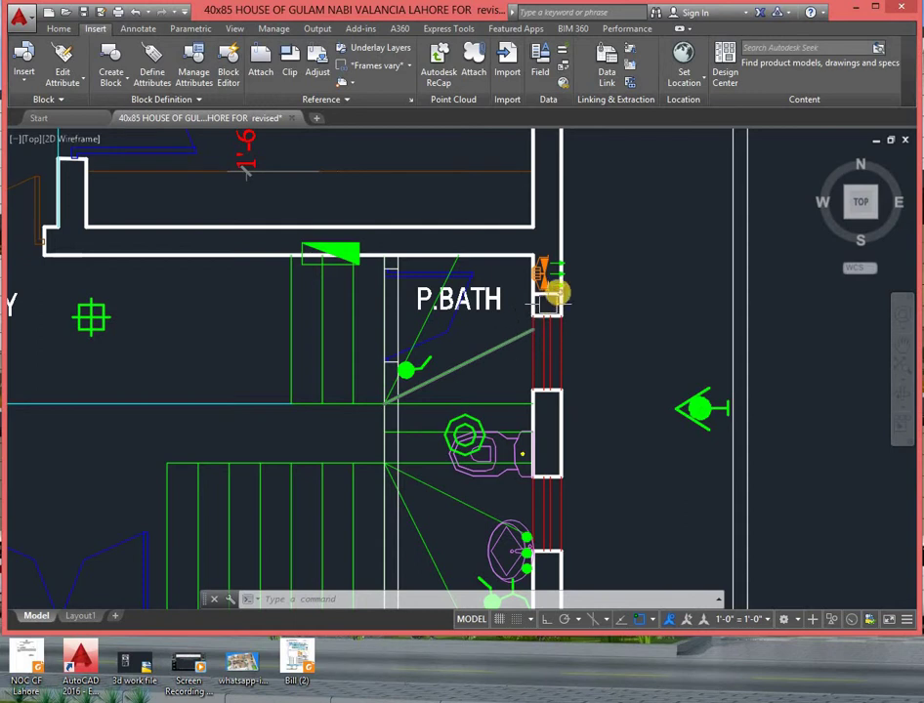
- Zoom out to the whole ground-floor plan from lounge to porch
{"action": "mouse_move", "coordinate": [326, 240]}
{"action": "middle_mouse_down"}
{"action": "mouse_move", "coordinate": [364, 239]}
{"action": "mouse_move", "coordinate": [391, 336]}
{"action": "middle_mouse_up"}
{"action": "scroll", "coordinate": [446, 358], "scroll_direction": "down", "scroll_amount": 3}
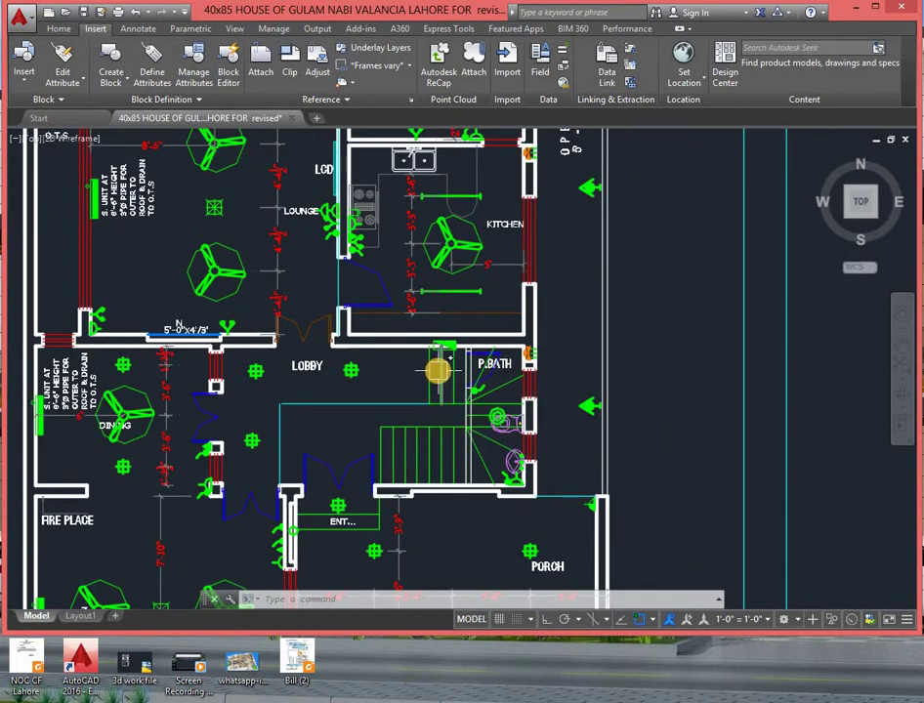
{"action": "scroll", "coordinate": [437, 369], "scroll_direction": "down", "scroll_amount": 3}
- Move to the legend sheet and scan its table from rows 26 up to 9
{"action": "scroll", "coordinate": [436, 369], "scroll_direction": "down", "scroll_amount": 2}
{"action": "middle_click_drag", "start_coordinate": [517, 374], "coordinate": [293, 352]}
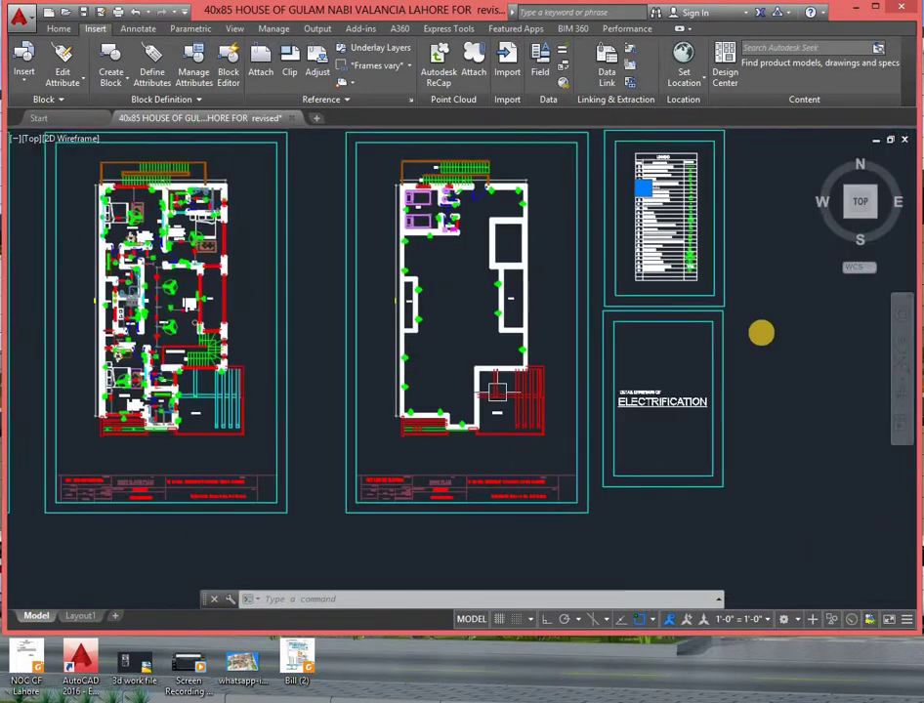
{"action": "scroll", "coordinate": [681, 264], "scroll_direction": "up", "scroll_amount": 2}
{"action": "scroll", "coordinate": [678, 257], "scroll_direction": "up", "scroll_amount": 3}
{"action": "scroll", "coordinate": [660, 323], "scroll_direction": "up", "scroll_amount": 2}
{"action": "scroll", "coordinate": [619, 363], "scroll_direction": "up", "scroll_amount": 4}
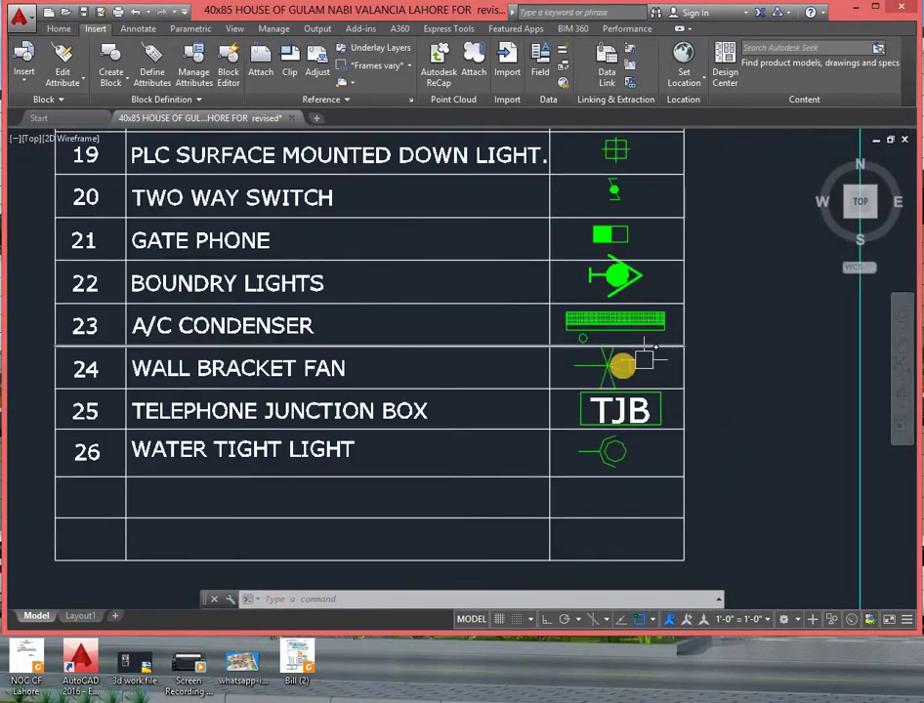
{"action": "middle_click_drag", "start_coordinate": [208, 336], "coordinate": [306, 331]}
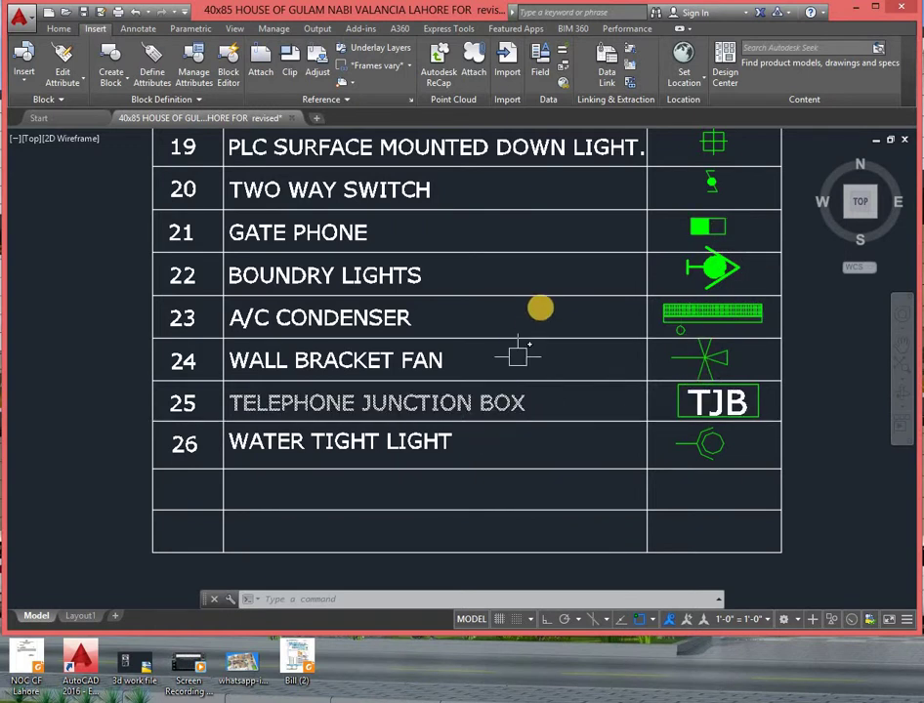
{"action": "mouse_move", "coordinate": [619, 196]}
{"action": "middle_mouse_down"}
{"action": "mouse_move", "coordinate": [610, 304]}
{"action": "mouse_move", "coordinate": [664, 287]}
{"action": "middle_mouse_up"}
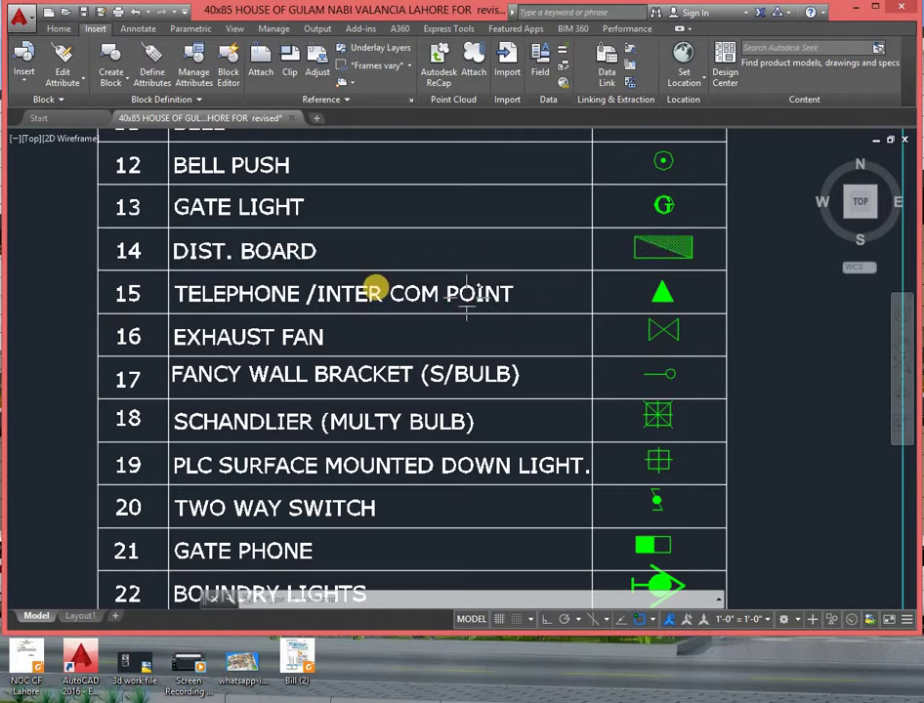
{"action": "middle_click_drag", "start_coordinate": [390, 258], "coordinate": [461, 361]}
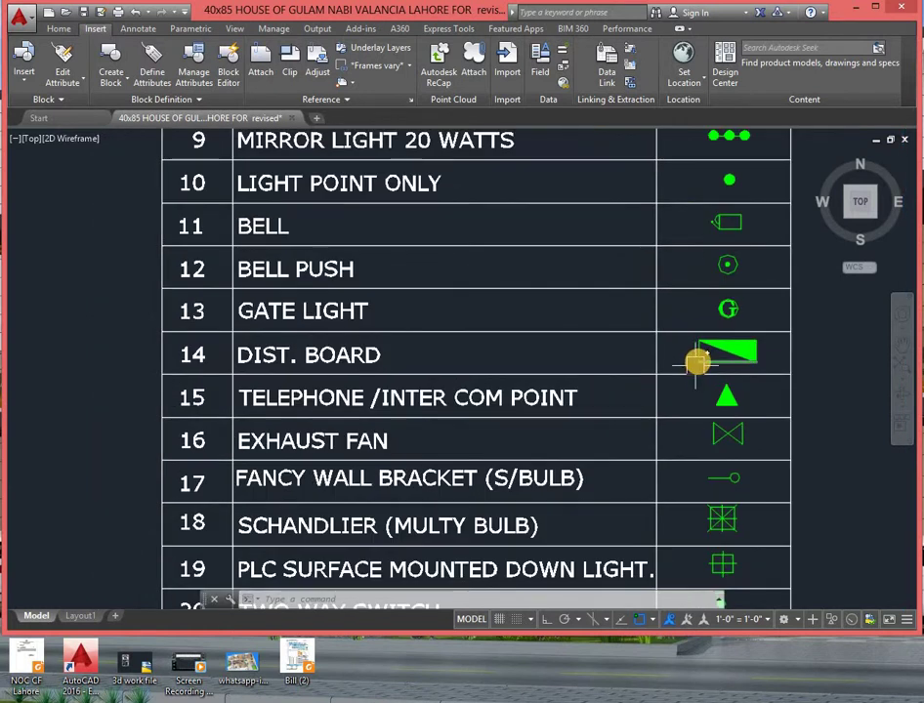
- Zoom back out to the ground floor plan's lounge, lobby and porch area
{"action": "scroll", "coordinate": [697, 365], "scroll_direction": "down", "scroll_amount": 5}
{"action": "scroll", "coordinate": [697, 365], "scroll_direction": "down", "scroll_amount": 3}
{"action": "middle_click_drag", "start_coordinate": [325, 418], "coordinate": [598, 328]}
{"action": "scroll", "coordinate": [598, 328], "scroll_direction": "down", "scroll_amount": 5}
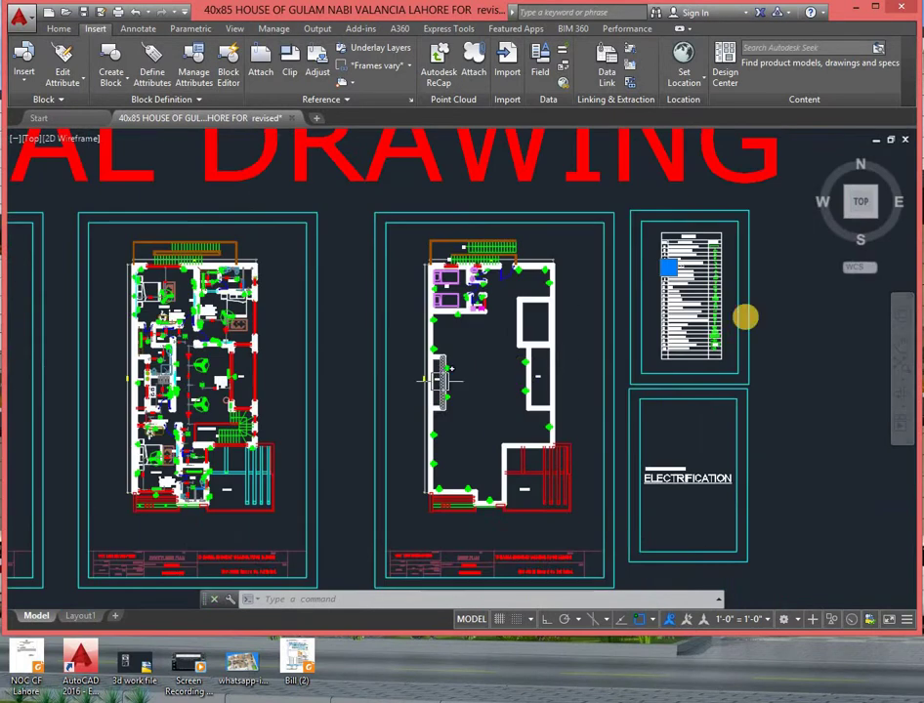
{"action": "scroll", "coordinate": [398, 426], "scroll_direction": "up", "scroll_amount": 2}
{"action": "scroll", "coordinate": [194, 422], "scroll_direction": "down", "scroll_amount": 1}
{"action": "scroll", "coordinate": [209, 396], "scroll_direction": "up", "scroll_amount": 5}
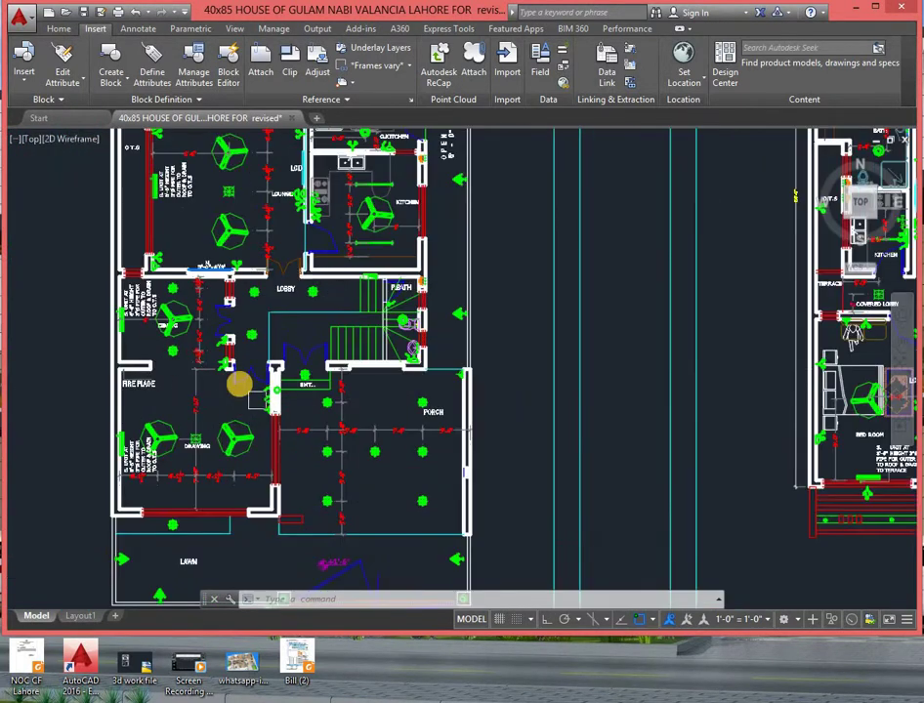
{"action": "scroll", "coordinate": [547, 356], "scroll_direction": "down", "scroll_amount": 1}
{"action": "scroll", "coordinate": [374, 341], "scroll_direction": "up", "scroll_amount": 3}
{"action": "scroll", "coordinate": [374, 341], "scroll_direction": "down", "scroll_amount": 1}
{"action": "scroll", "coordinate": [520, 405], "scroll_direction": "up", "scroll_amount": 1}
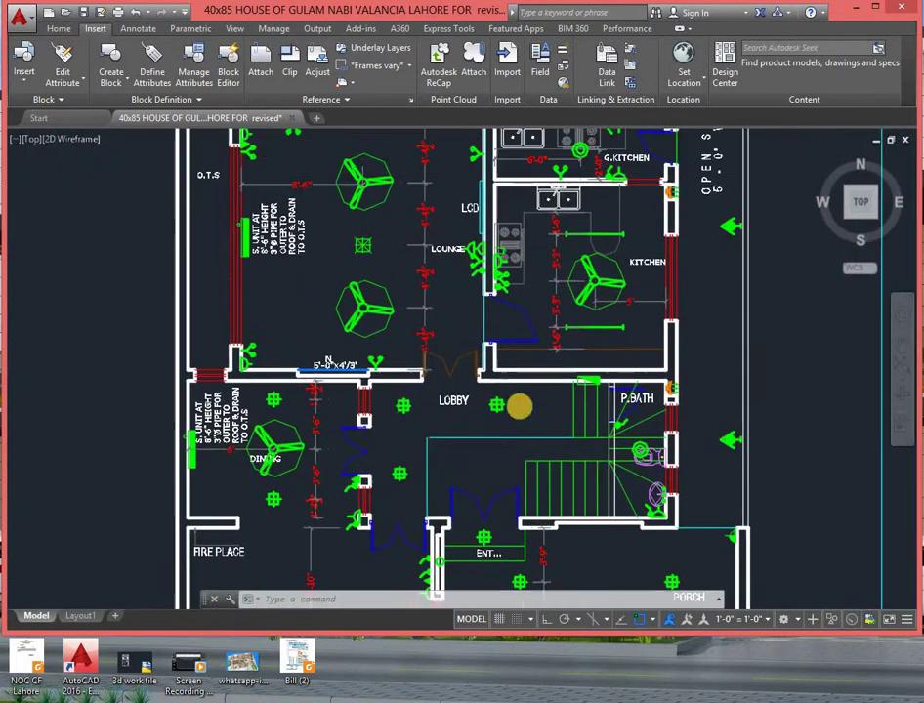
{"action": "scroll", "coordinate": [458, 355], "scroll_direction": "down", "scroll_amount": 1}
{"action": "scroll", "coordinate": [295, 347], "scroll_direction": "up", "scroll_amount": 1}
{"action": "scroll", "coordinate": [294, 347], "scroll_direction": "down", "scroll_amount": 1}
{"action": "scroll", "coordinate": [315, 387], "scroll_direction": "up", "scroll_amount": 1}
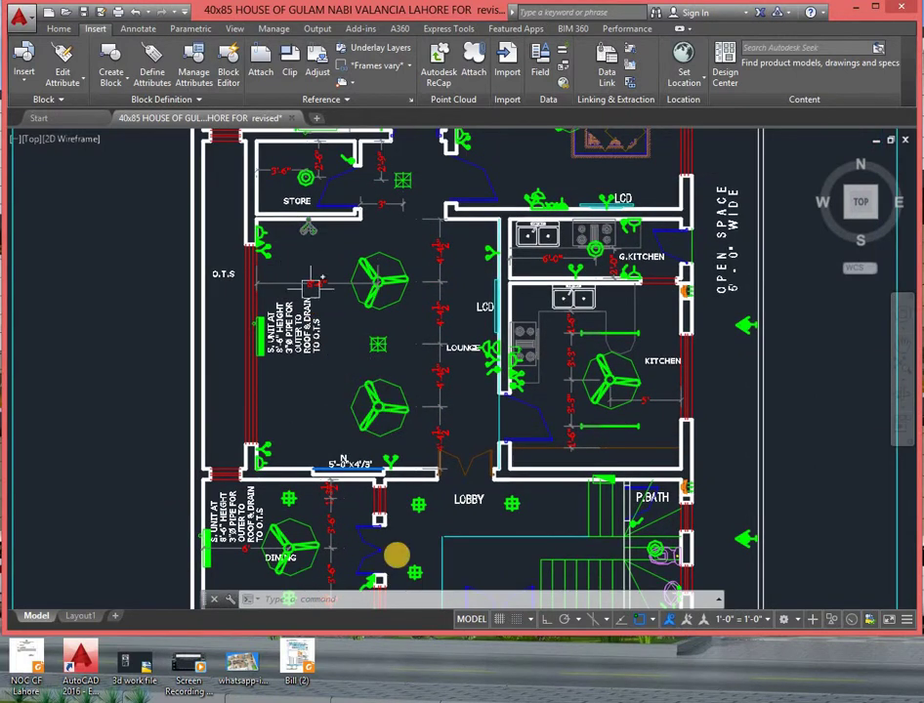
{"action": "scroll", "coordinate": [402, 473], "scroll_direction": "up", "scroll_amount": 3}
{"action": "middle_click_drag", "start_coordinate": [363, 433], "coordinate": [517, 454]}
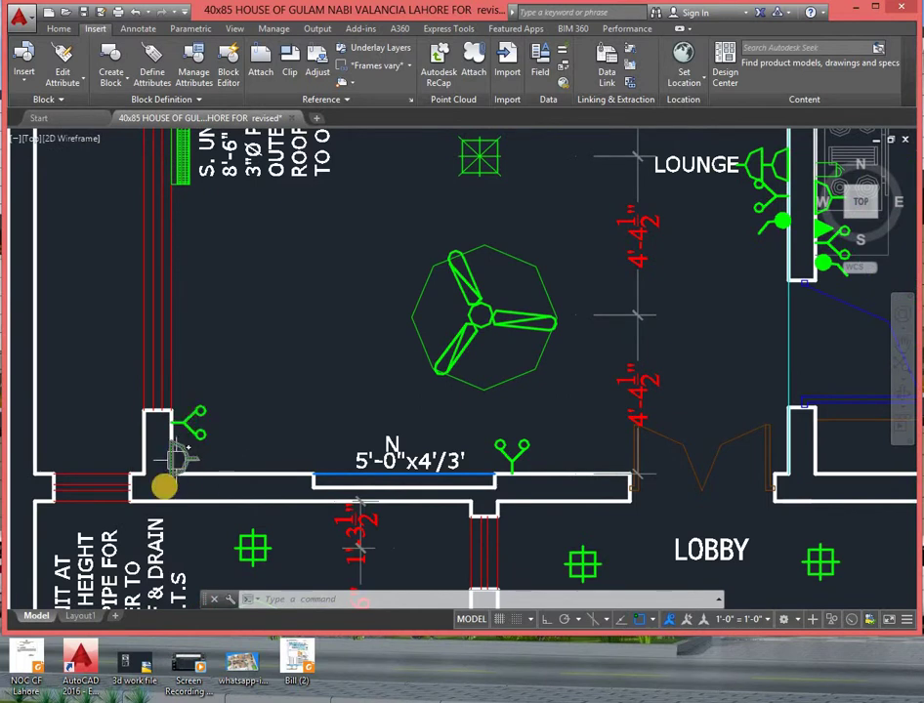
{"action": "scroll", "coordinate": [282, 577], "scroll_direction": "down", "scroll_amount": 1}
{"action": "scroll", "coordinate": [285, 550], "scroll_direction": "down", "scroll_amount": 2}
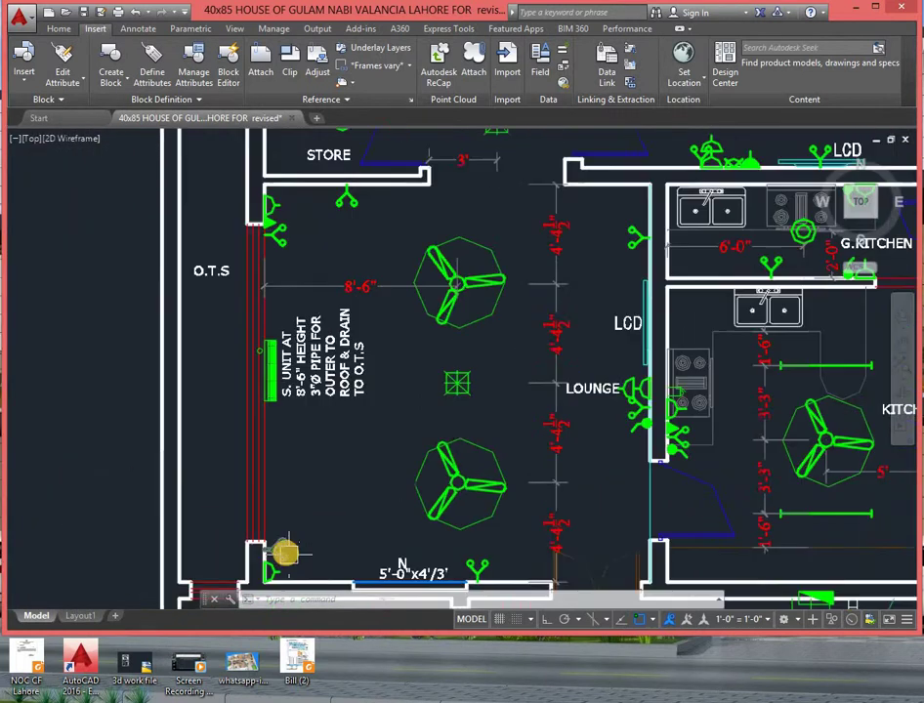
{"action": "scroll", "coordinate": [284, 550], "scroll_direction": "down", "scroll_amount": 1}
{"action": "scroll", "coordinate": [288, 342], "scroll_direction": "up", "scroll_amount": 2}
{"action": "scroll", "coordinate": [242, 310], "scroll_direction": "up", "scroll_amount": 4}
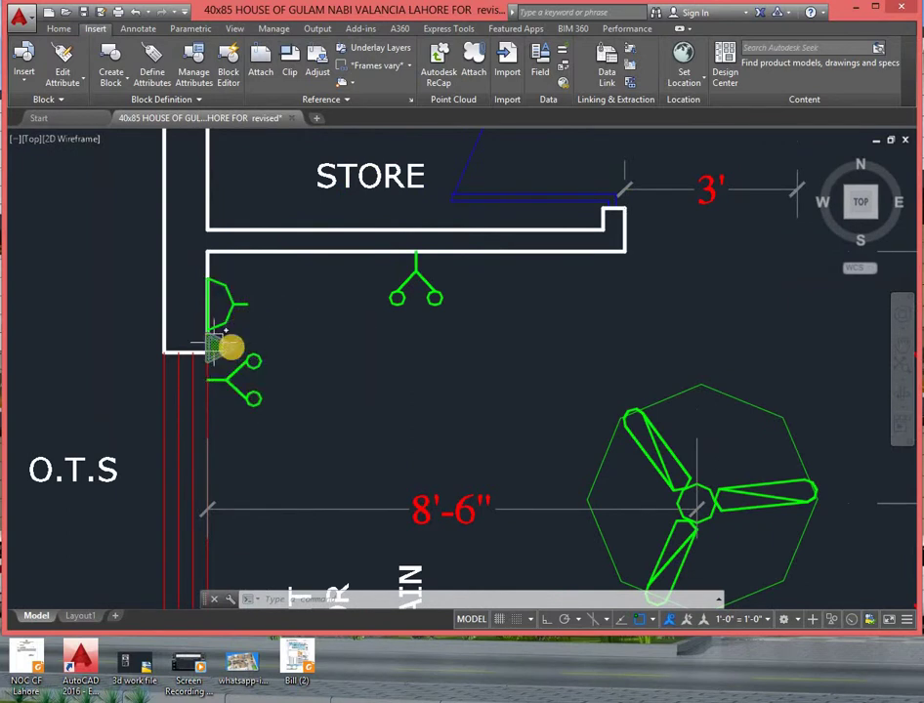
{"action": "left_click", "coordinate": [227, 358]}
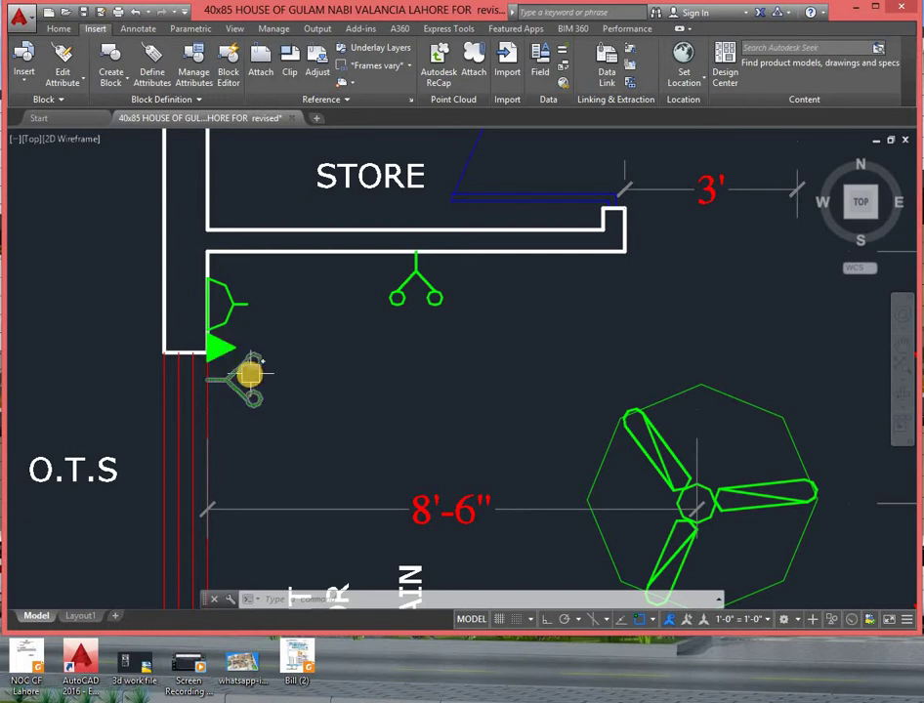
{"action": "scroll", "coordinate": [252, 381], "scroll_direction": "down", "scroll_amount": 2}
{"action": "middle_click_drag", "start_coordinate": [529, 491], "coordinate": [419, 346]}
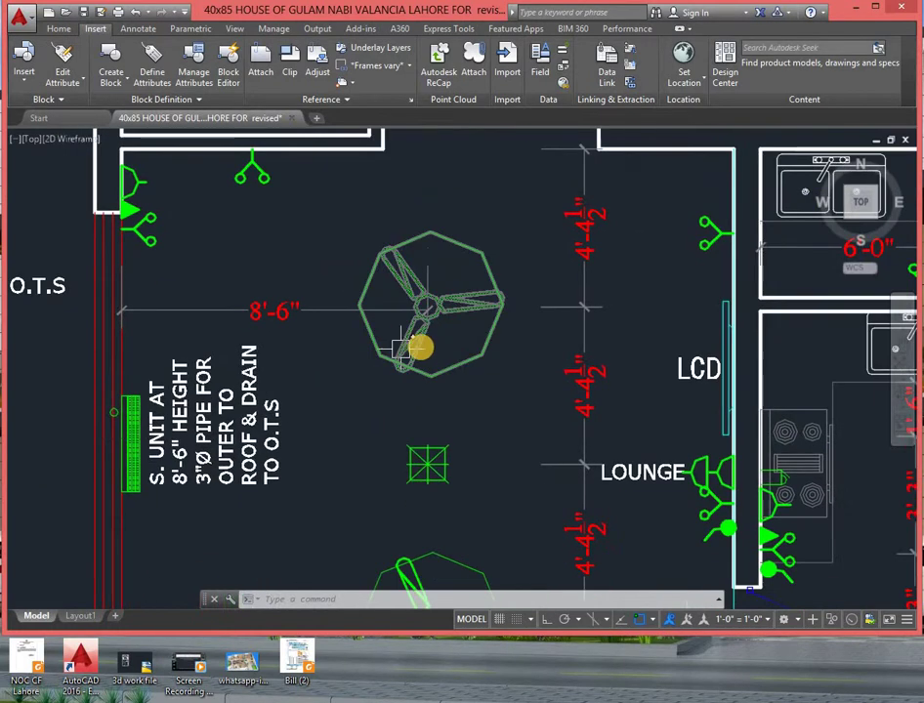
{"action": "scroll", "coordinate": [445, 370], "scroll_direction": "up", "scroll_amount": 1}
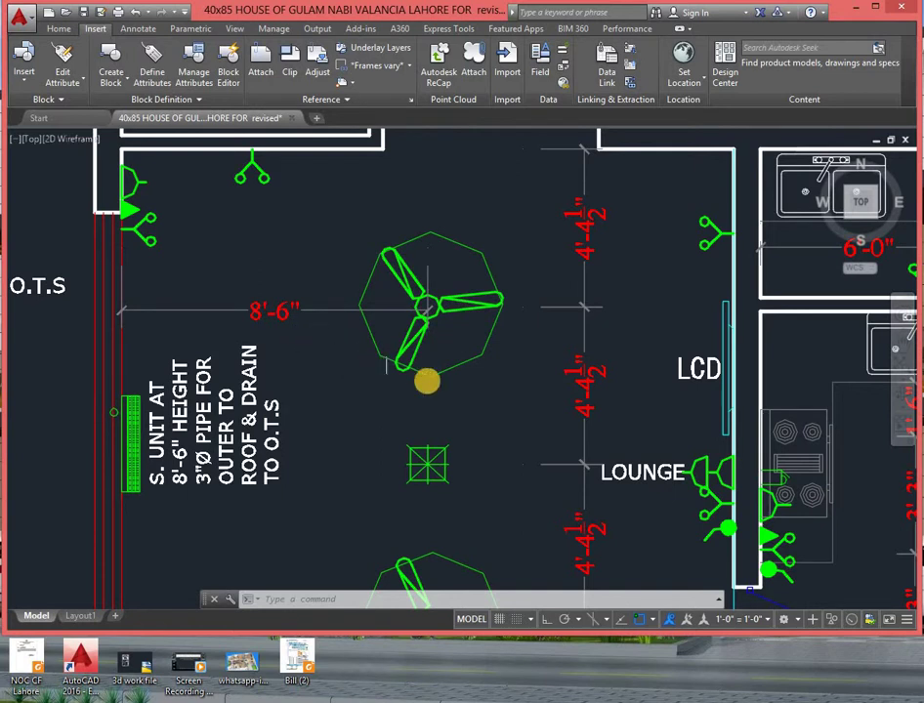
{"action": "scroll", "coordinate": [426, 366], "scroll_direction": "down", "scroll_amount": 2}
{"action": "scroll", "coordinate": [430, 381], "scroll_direction": "up", "scroll_amount": 1}
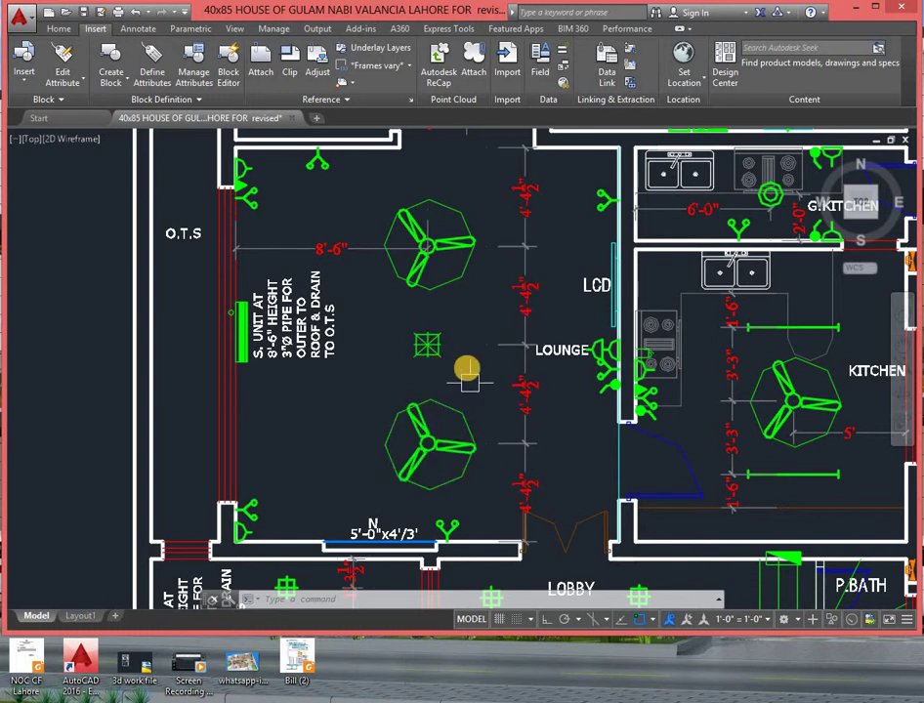
{"action": "middle_click_drag", "start_coordinate": [467, 369], "coordinate": [381, 389]}
{"action": "scroll", "coordinate": [485, 391], "scroll_direction": "up", "scroll_amount": 2}
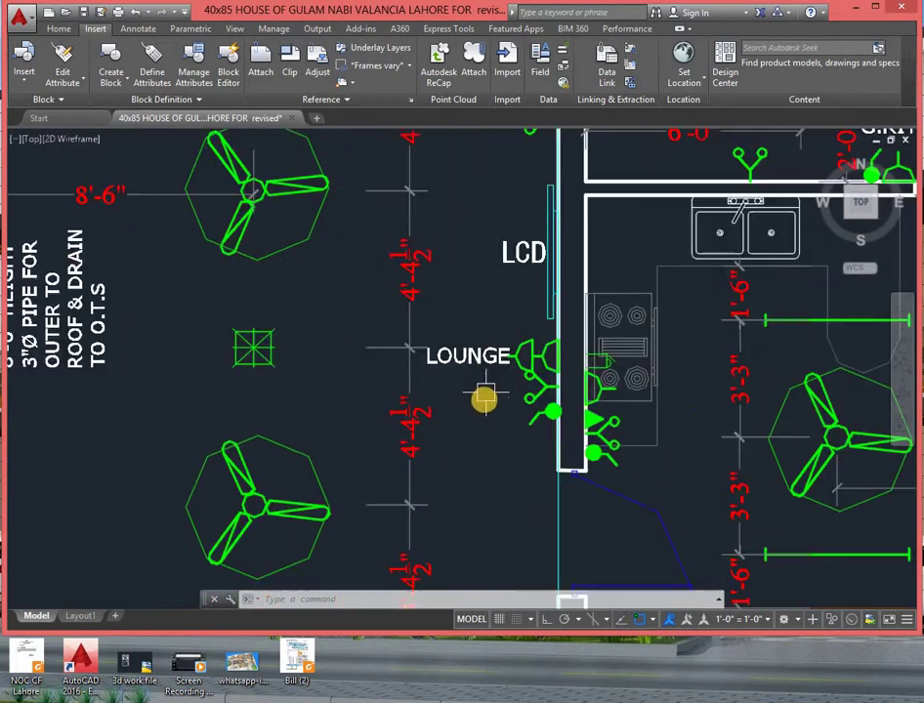
{"action": "middle_click_drag", "start_coordinate": [491, 397], "coordinate": [433, 437]}
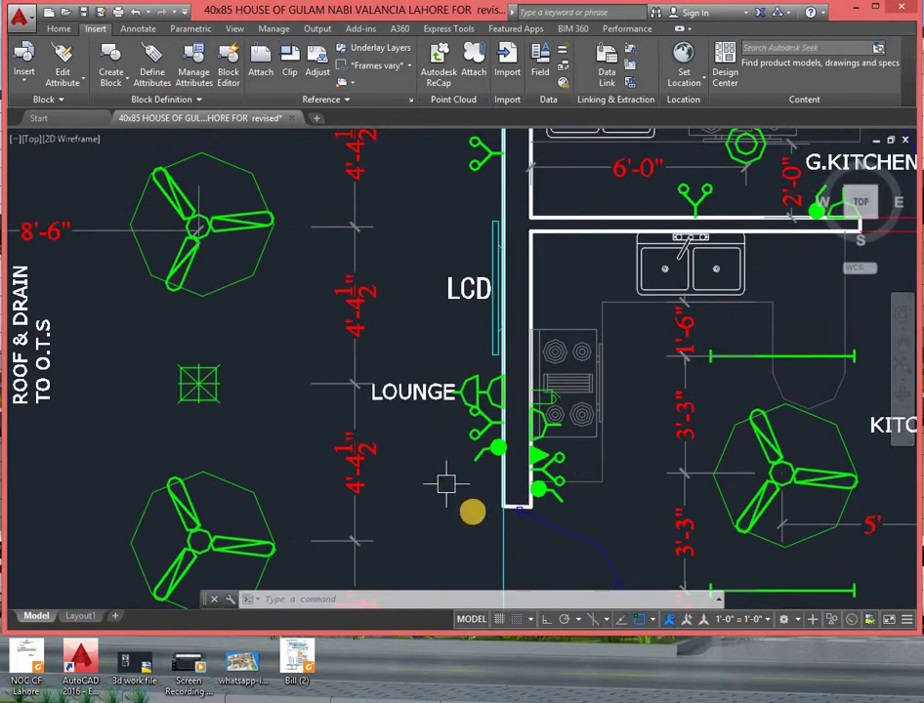
{"action": "scroll", "coordinate": [469, 493], "scroll_direction": "down", "scroll_amount": 2}
{"action": "scroll", "coordinate": [469, 493], "scroll_direction": "down", "scroll_amount": 2}
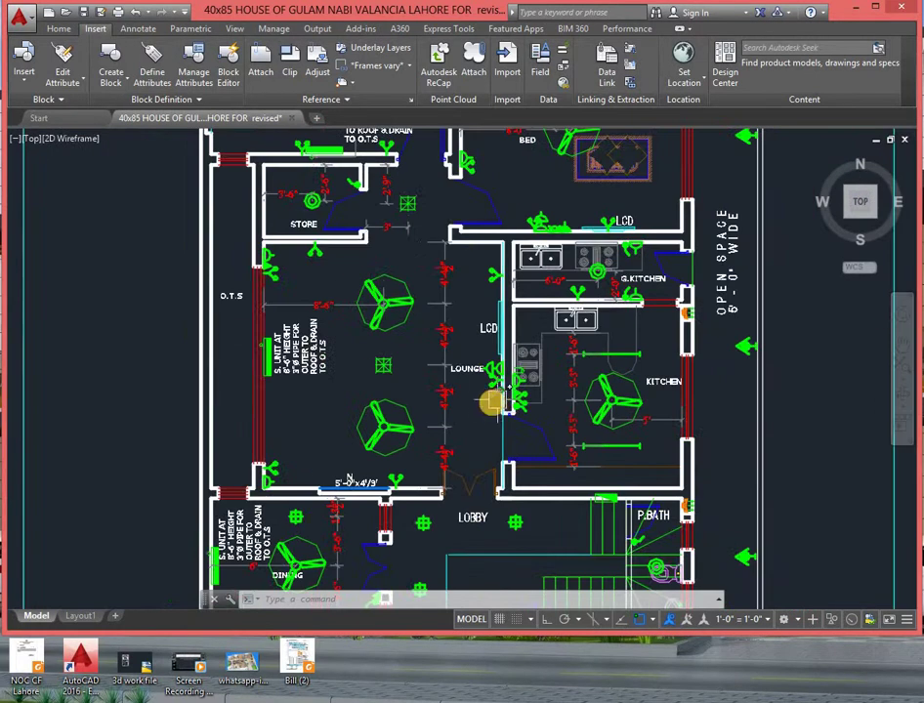
{"action": "scroll", "coordinate": [483, 394], "scroll_direction": "up", "scroll_amount": 4}
{"action": "scroll", "coordinate": [532, 371], "scroll_direction": "down", "scroll_amount": 2}
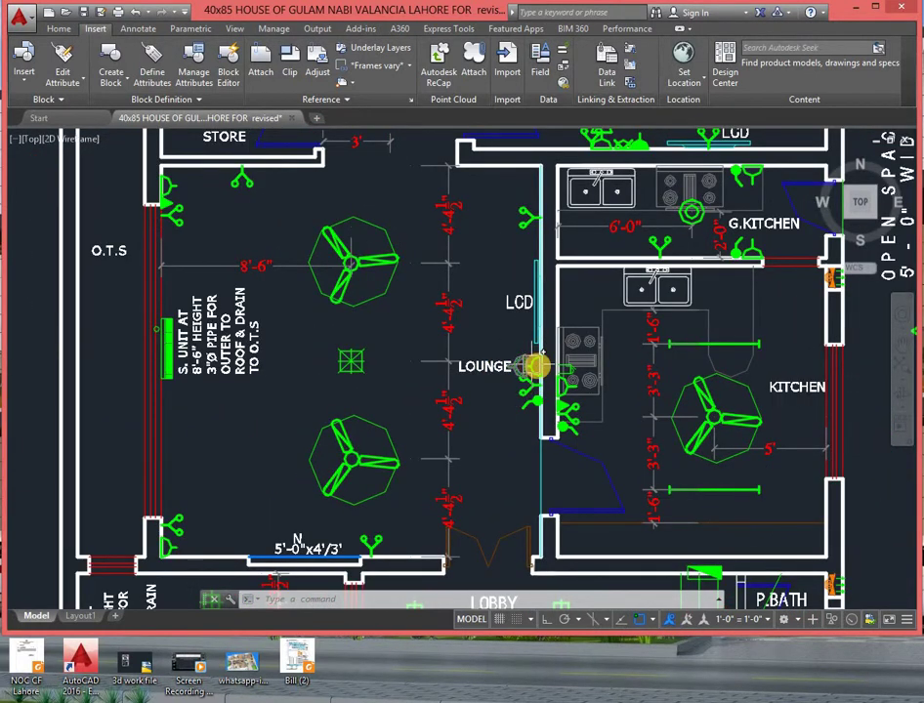
{"action": "scroll", "coordinate": [535, 366], "scroll_direction": "up", "scroll_amount": 4}
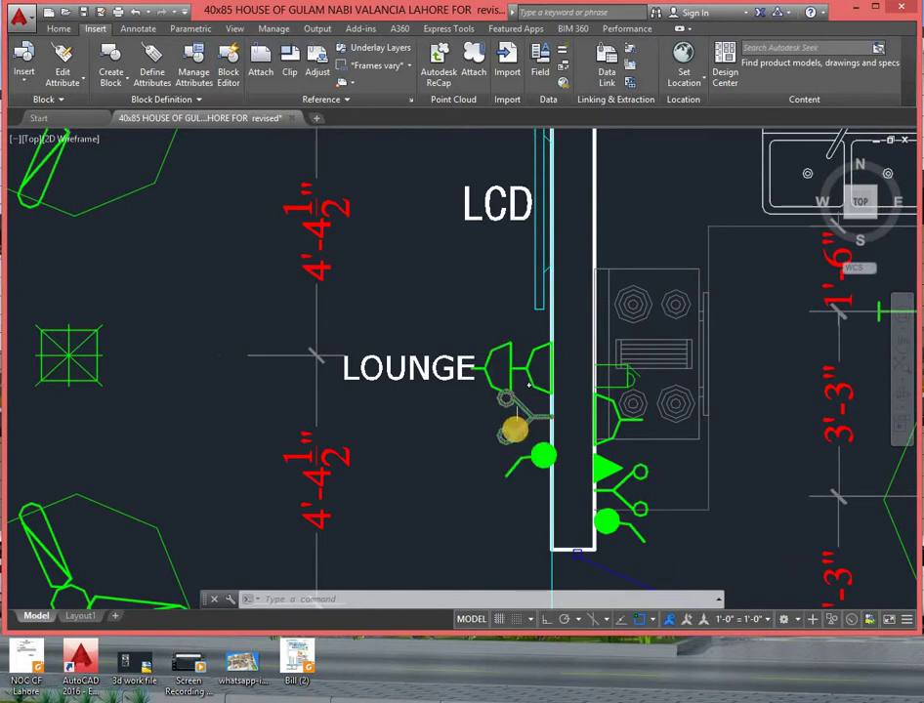
{"action": "scroll", "coordinate": [512, 430], "scroll_direction": "down", "scroll_amount": 2}
{"action": "middle_click_drag", "start_coordinate": [510, 445], "coordinate": [482, 369]}
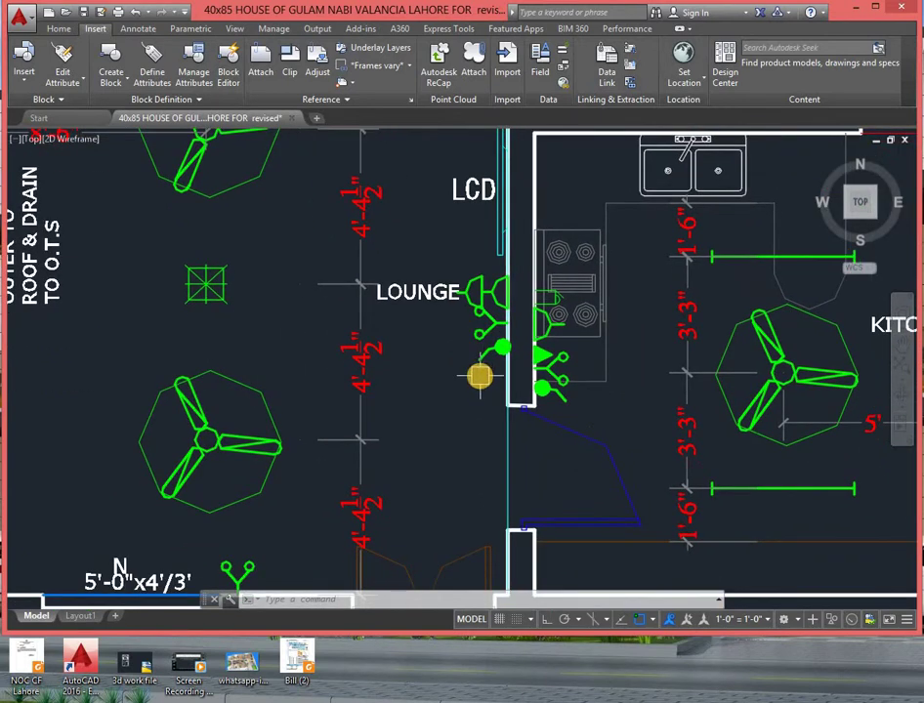
{"action": "scroll", "coordinate": [503, 377], "scroll_direction": "down", "scroll_amount": 2}
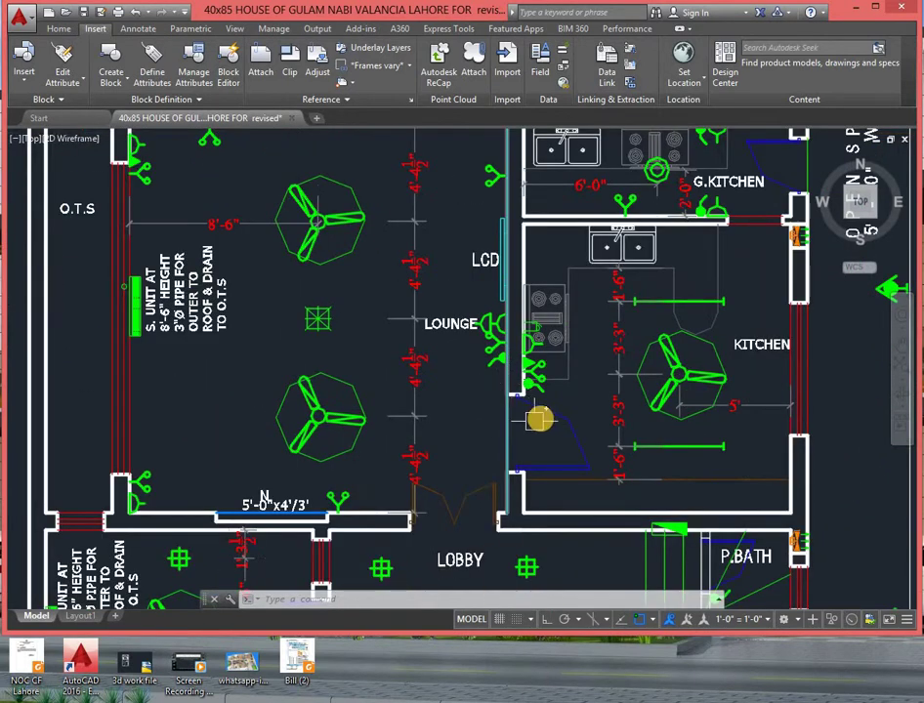
{"action": "mouse_move", "coordinate": [540, 416]}
{"action": "middle_mouse_down"}
{"action": "mouse_move", "coordinate": [457, 344]}
{"action": "mouse_move", "coordinate": [423, 400]}
{"action": "middle_mouse_up"}
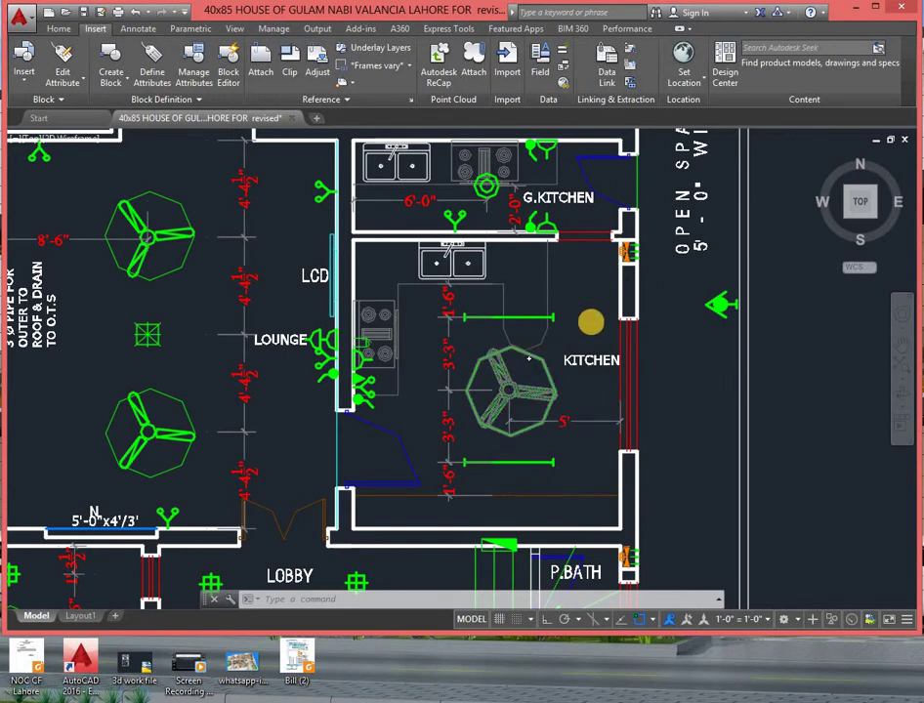
{"action": "scroll", "coordinate": [608, 265], "scroll_direction": "up", "scroll_amount": 5}
{"action": "middle_click_drag", "start_coordinate": [524, 322], "coordinate": [493, 330]}
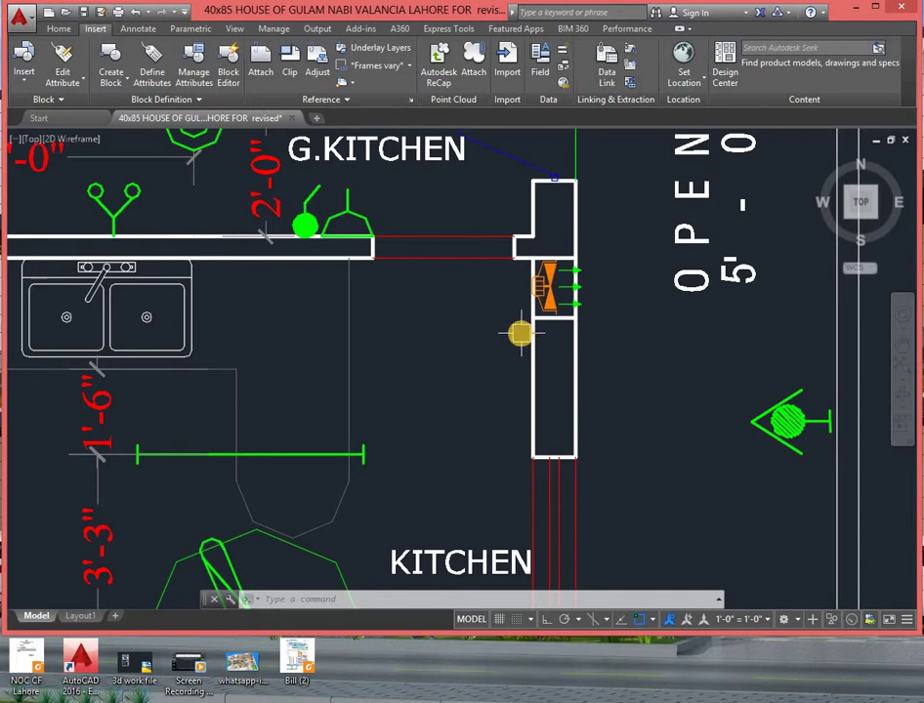
{"action": "scroll", "coordinate": [478, 391], "scroll_direction": "down", "scroll_amount": 3}
{"action": "scroll", "coordinate": [470, 410], "scroll_direction": "down", "scroll_amount": 1}
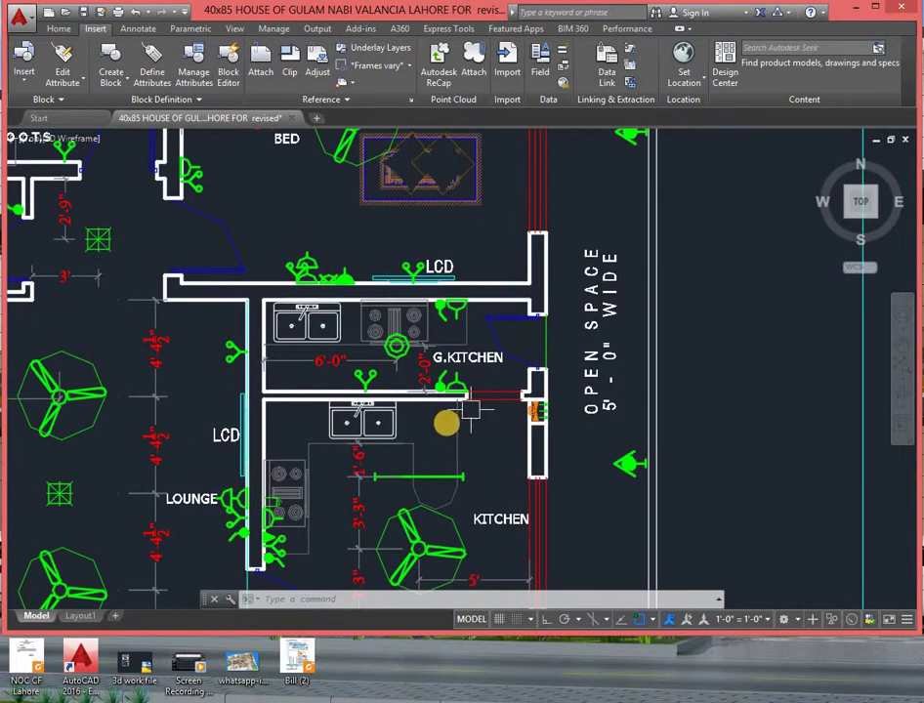
{"action": "scroll", "coordinate": [435, 370], "scroll_direction": "up", "scroll_amount": 2}
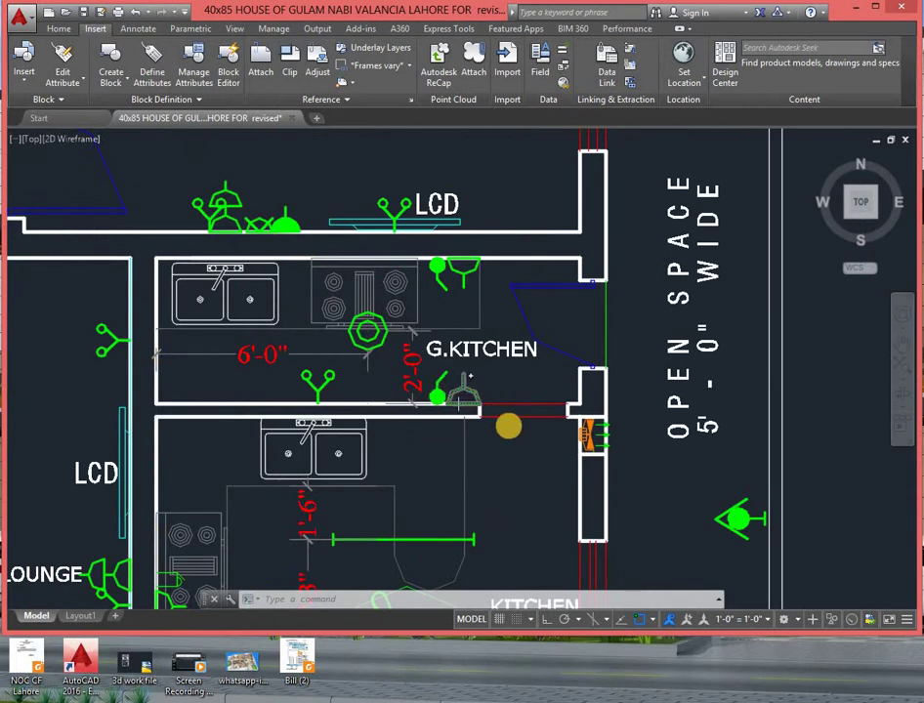
{"action": "middle_click_drag", "start_coordinate": [501, 354], "coordinate": [552, 391]}
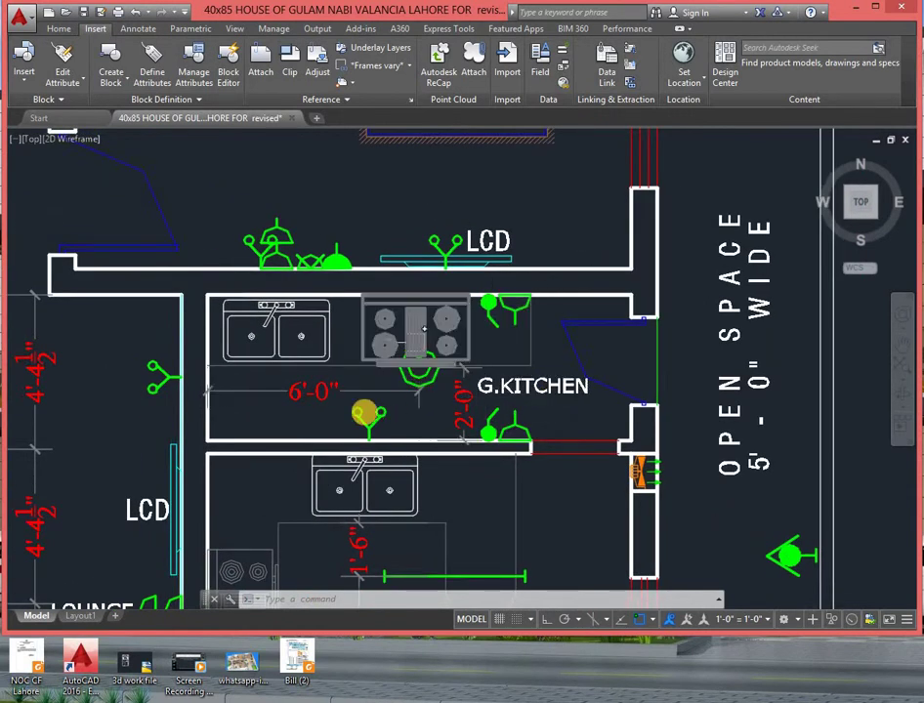
{"action": "middle_click_drag", "start_coordinate": [319, 413], "coordinate": [592, 381]}
{"action": "scroll", "coordinate": [449, 381], "scroll_direction": "down", "scroll_amount": 2}
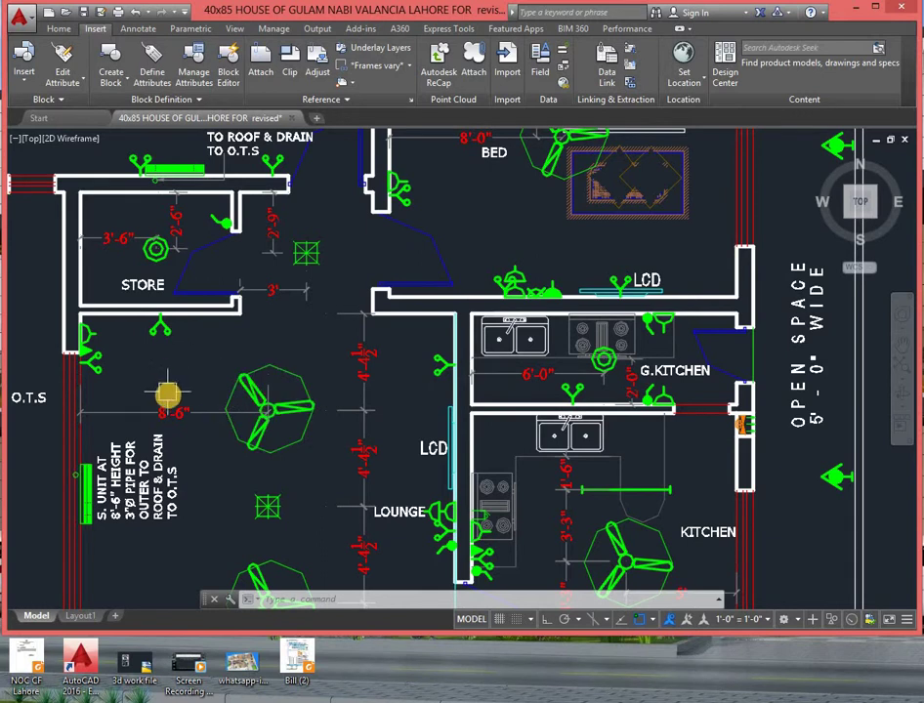
{"action": "scroll", "coordinate": [180, 340], "scroll_direction": "up", "scroll_amount": 1}
{"action": "scroll", "coordinate": [155, 337], "scroll_direction": "up", "scroll_amount": 1}
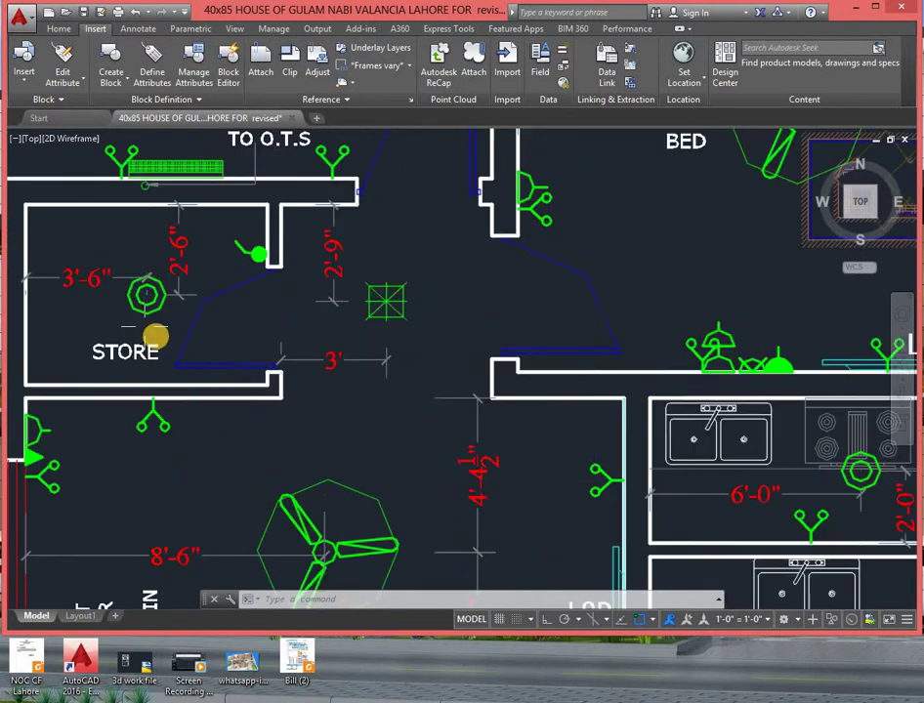
{"action": "middle_click_drag", "start_coordinate": [154, 337], "coordinate": [258, 334]}
{"action": "scroll", "coordinate": [258, 334], "scroll_direction": "down", "scroll_amount": 2}
{"action": "middle_click_drag", "start_coordinate": [361, 297], "coordinate": [373, 373]}
{"action": "scroll", "coordinate": [373, 373], "scroll_direction": "up", "scroll_amount": 2}
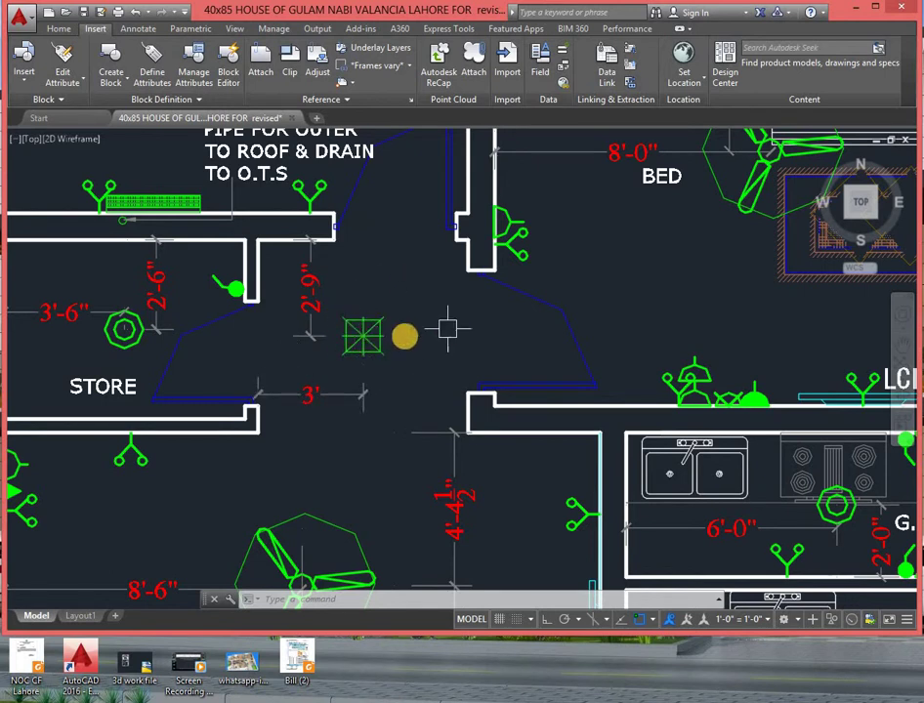
{"action": "mouse_move", "coordinate": [120, 328]}
{"action": "middle_mouse_down"}
{"action": "mouse_move", "coordinate": [357, 386]}
{"action": "mouse_move", "coordinate": [250, 388]}
{"action": "middle_mouse_up"}
{"action": "scroll", "coordinate": [356, 386], "scroll_direction": "up", "scroll_amount": 2}
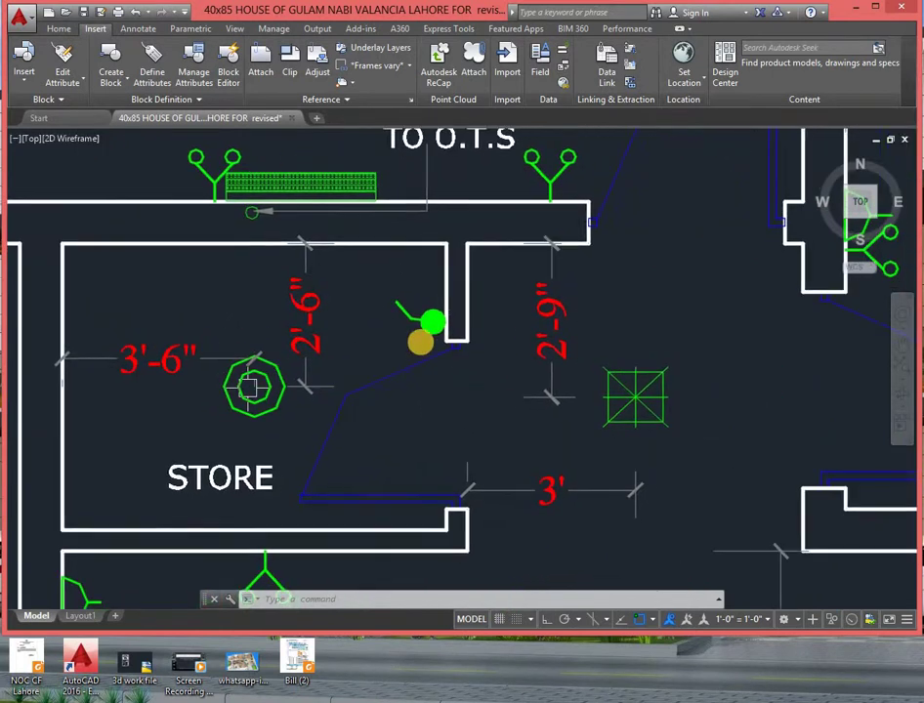
{"action": "scroll", "coordinate": [420, 341], "scroll_direction": "down", "scroll_amount": 2}
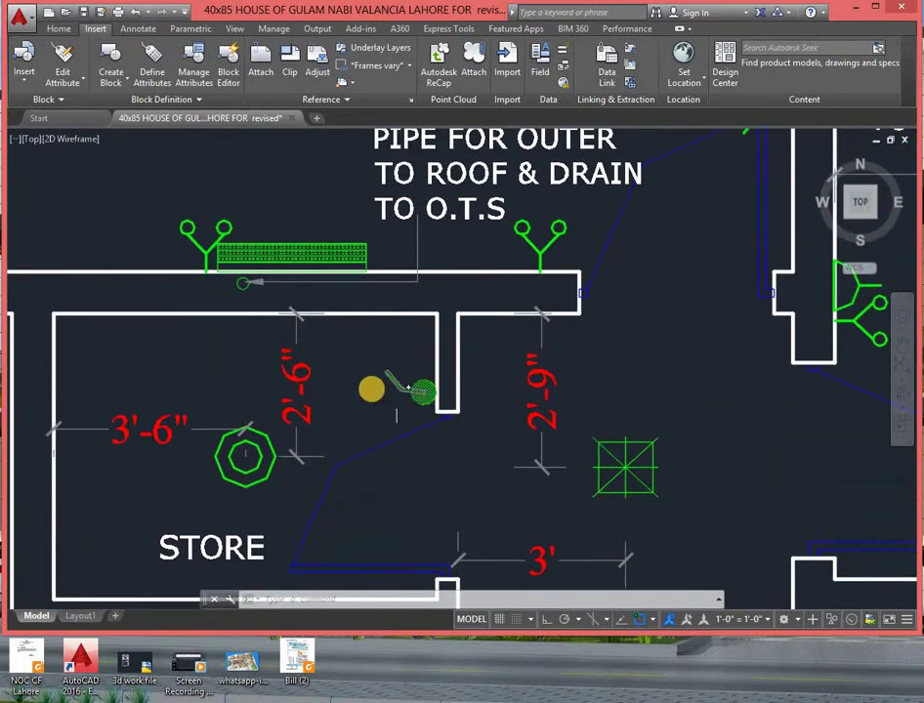
{"action": "scroll", "coordinate": [371, 386], "scroll_direction": "down", "scroll_amount": 3}
{"action": "scroll", "coordinate": [354, 330], "scroll_direction": "up", "scroll_amount": 3}
- Zoom to the upper-left DRESS room and delete its stray closet line
{"action": "scroll", "coordinate": [470, 379], "scroll_direction": "down", "scroll_amount": 3}
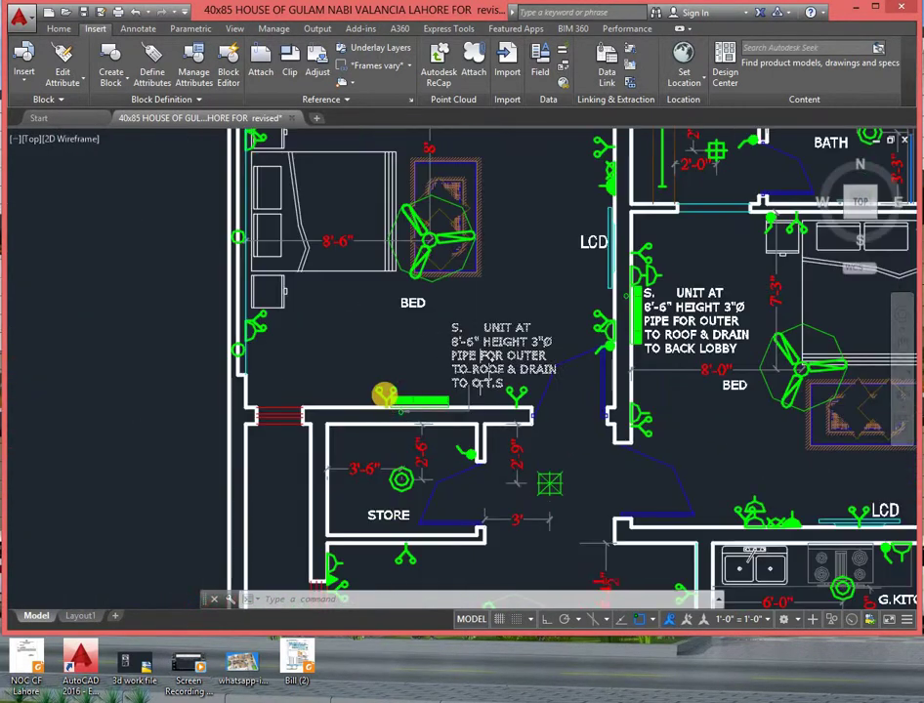
{"action": "scroll", "coordinate": [384, 392], "scroll_direction": "up", "scroll_amount": 2}
{"action": "scroll", "coordinate": [392, 403], "scroll_direction": "up", "scroll_amount": 2}
{"action": "scroll", "coordinate": [340, 371], "scroll_direction": "down", "scroll_amount": 2}
{"action": "scroll", "coordinate": [293, 337], "scroll_direction": "down", "scroll_amount": 3}
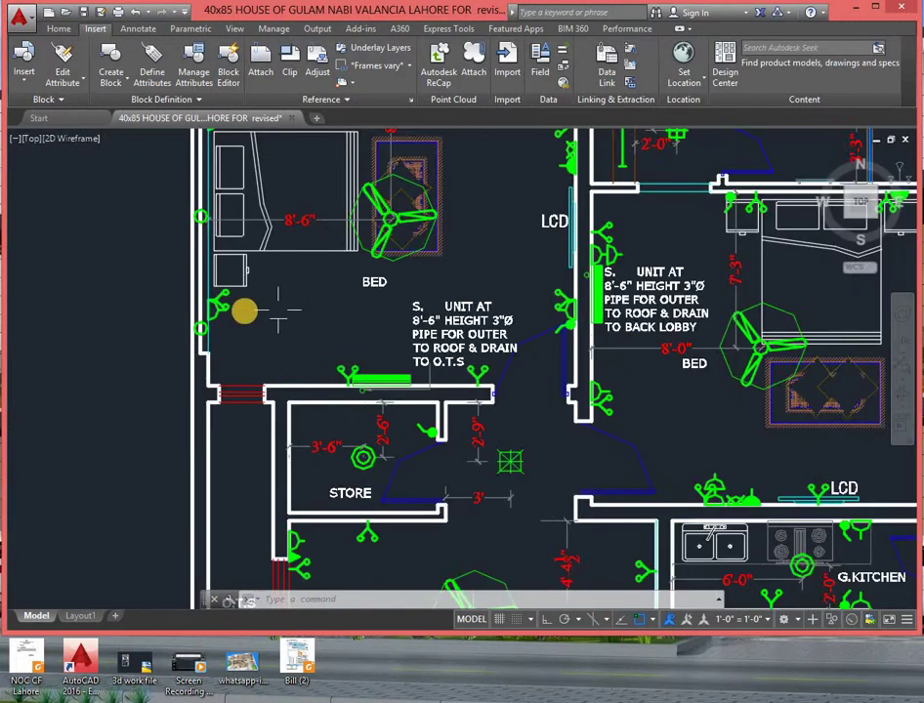
{"action": "scroll", "coordinate": [225, 313], "scroll_direction": "up", "scroll_amount": 3}
{"action": "scroll", "coordinate": [244, 430], "scroll_direction": "up", "scroll_amount": 2}
{"action": "scroll", "coordinate": [254, 458], "scroll_direction": "down", "scroll_amount": 2}
{"action": "scroll", "coordinate": [245, 396], "scroll_direction": "down", "scroll_amount": 2}
{"action": "scroll", "coordinate": [220, 276], "scroll_direction": "up", "scroll_amount": 2}
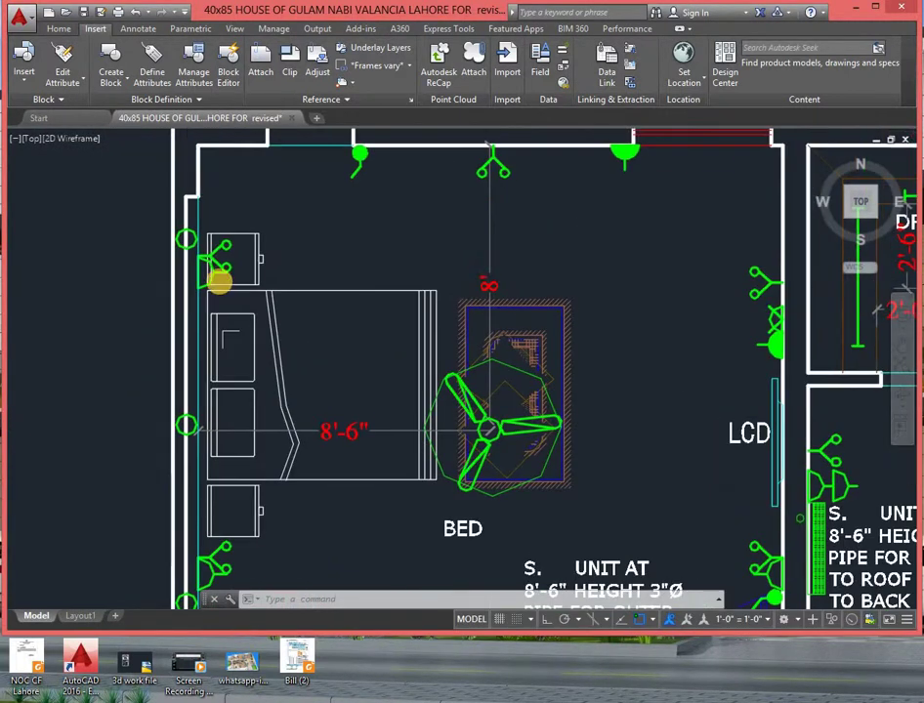
{"action": "scroll", "coordinate": [198, 293], "scroll_direction": "up", "scroll_amount": 3}
{"action": "scroll", "coordinate": [212, 288], "scroll_direction": "down", "scroll_amount": 3}
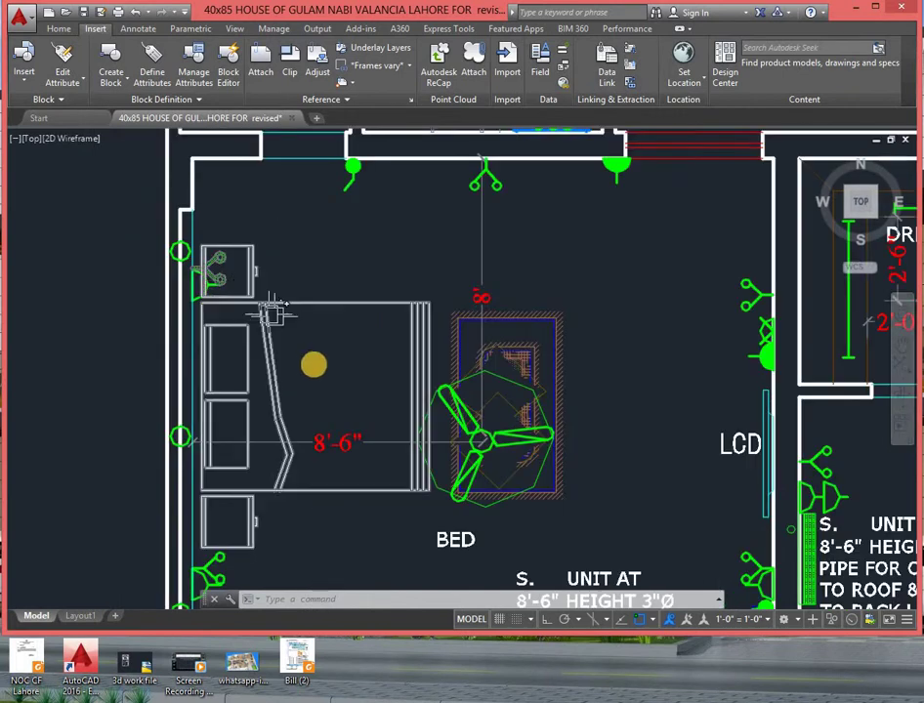
{"action": "scroll", "coordinate": [314, 361], "scroll_direction": "down", "scroll_amount": 1}
{"action": "scroll", "coordinate": [352, 321], "scroll_direction": "up", "scroll_amount": 1}
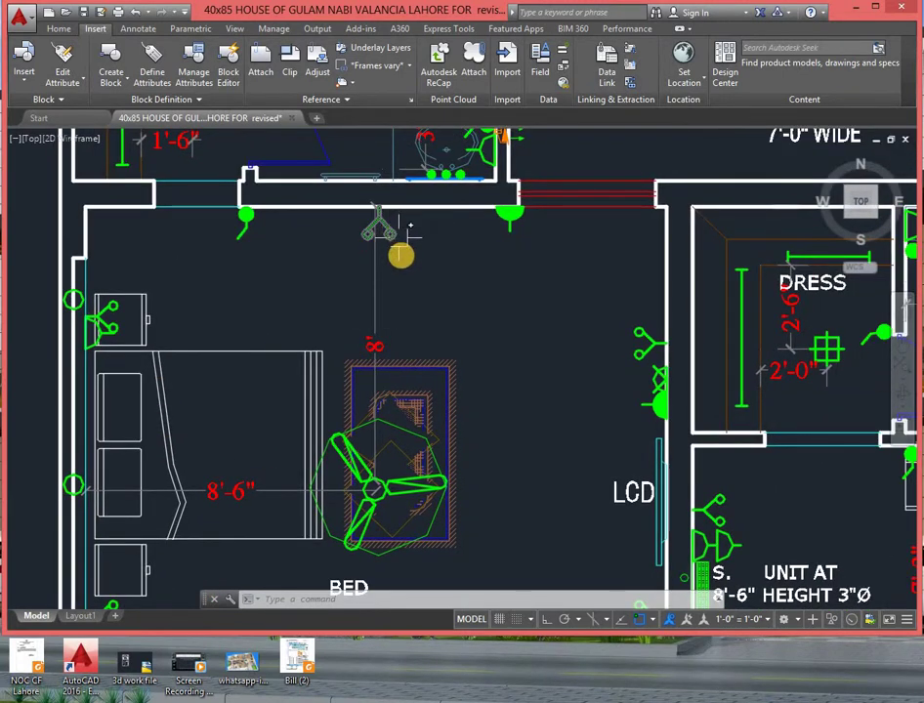
{"action": "middle_click_drag", "start_coordinate": [245, 242], "coordinate": [274, 301]}
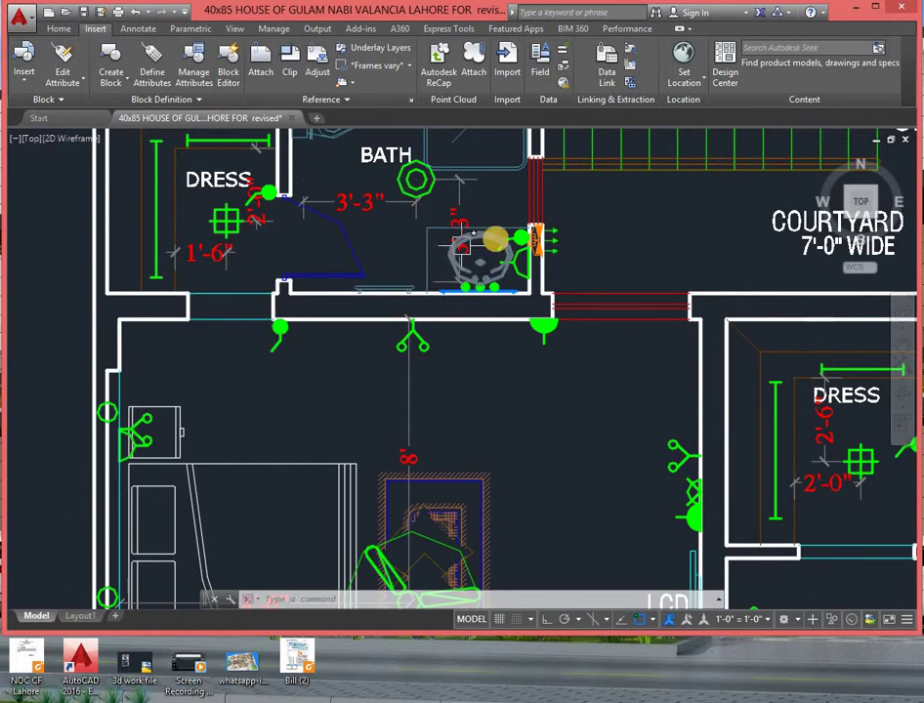
{"action": "middle_click_drag", "start_coordinate": [400, 180], "coordinate": [377, 243]}
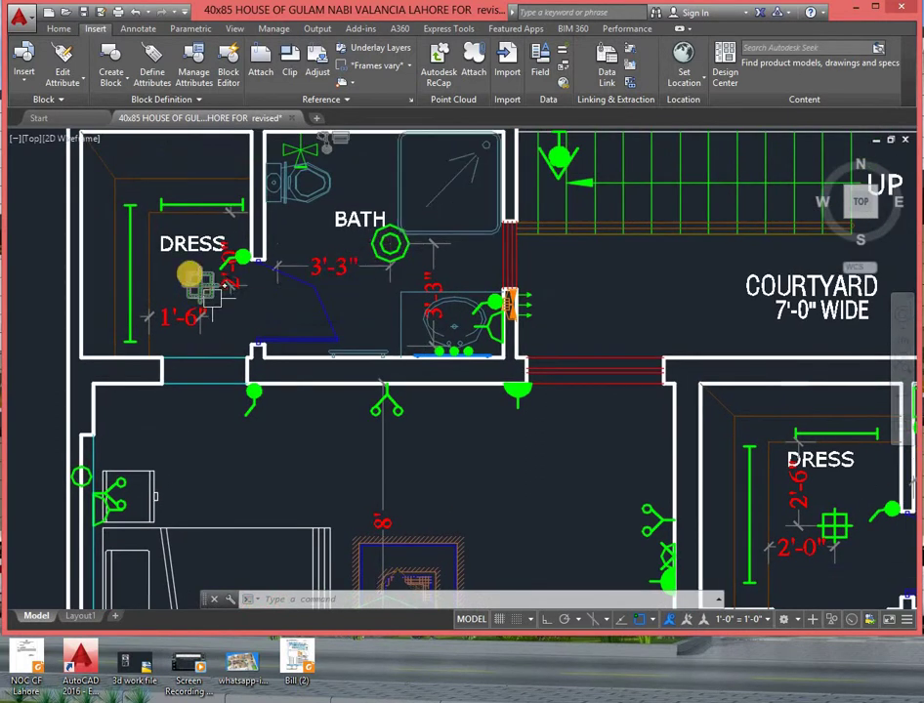
{"action": "key", "text": "Delete"}
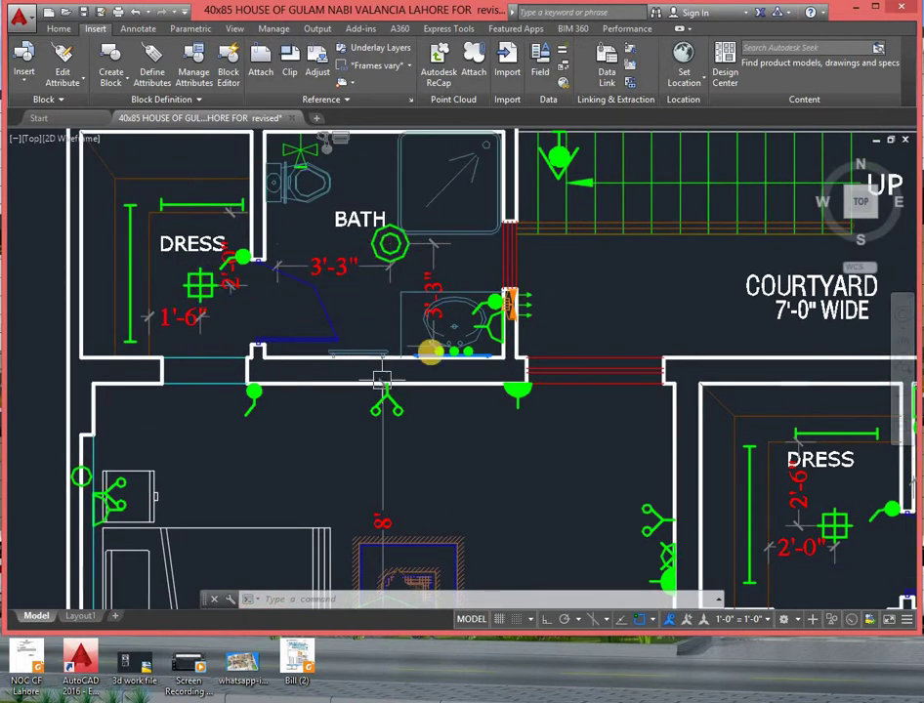
- Check the BATH exhaust fan by the basin, then zoom out to the bedroom and courtyard
{"action": "middle_click_drag", "start_coordinate": [432, 392], "coordinate": [432, 464]}
{"action": "scroll", "coordinate": [392, 323], "scroll_direction": "up", "scroll_amount": 2}
{"action": "middle_click_drag", "start_coordinate": [392, 323], "coordinate": [474, 388]}
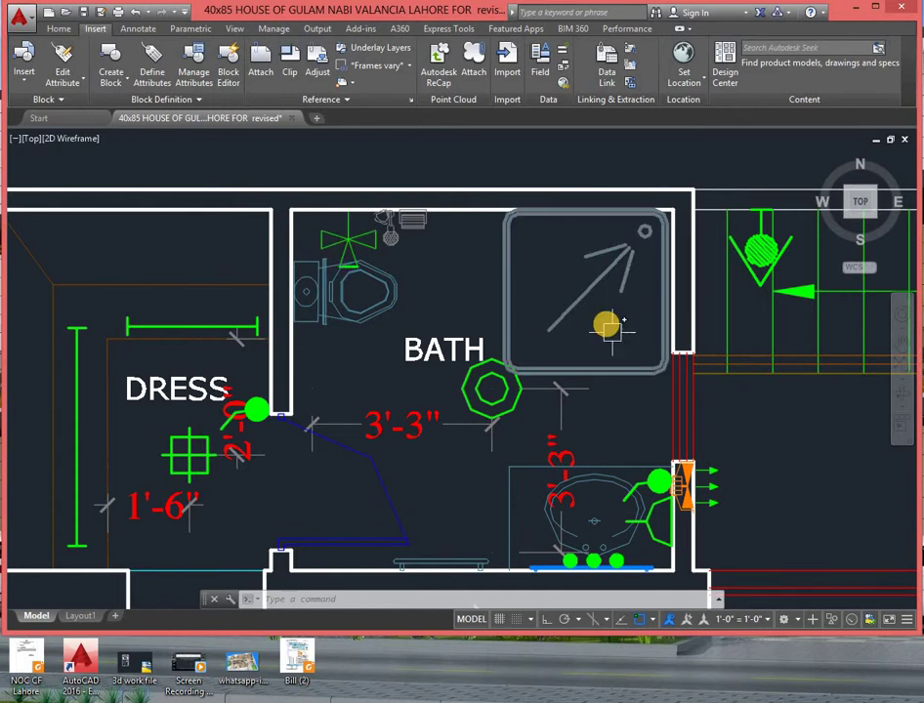
{"action": "middle_click_drag", "start_coordinate": [480, 261], "coordinate": [417, 176]}
{"action": "scroll", "coordinate": [605, 420], "scroll_direction": "up", "scroll_amount": 5}
{"action": "middle_click_drag", "start_coordinate": [606, 419], "coordinate": [499, 328]}
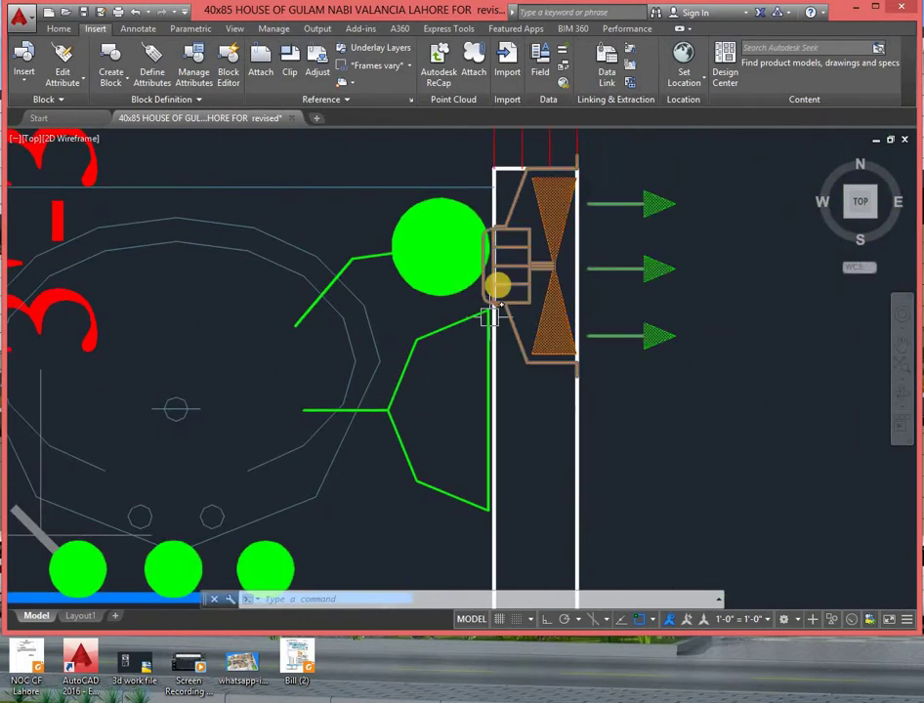
{"action": "scroll", "coordinate": [527, 318], "scroll_direction": "down", "scroll_amount": 3}
{"action": "scroll", "coordinate": [517, 328], "scroll_direction": "down", "scroll_amount": 1}
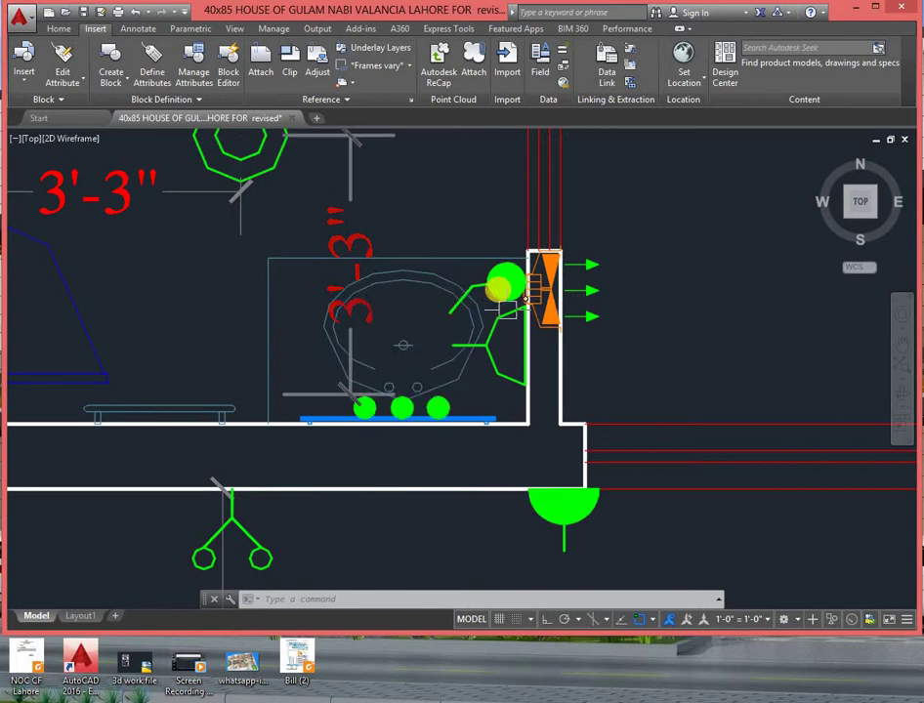
{"action": "scroll", "coordinate": [492, 351], "scroll_direction": "down", "scroll_amount": 3}
{"action": "middle_click_drag", "start_coordinate": [540, 441], "coordinate": [489, 326]}
- Zoom into the second DRESS room, its LCD wall and the adjoining BATH
{"action": "scroll", "coordinate": [498, 337], "scroll_direction": "down", "scroll_amount": 2}
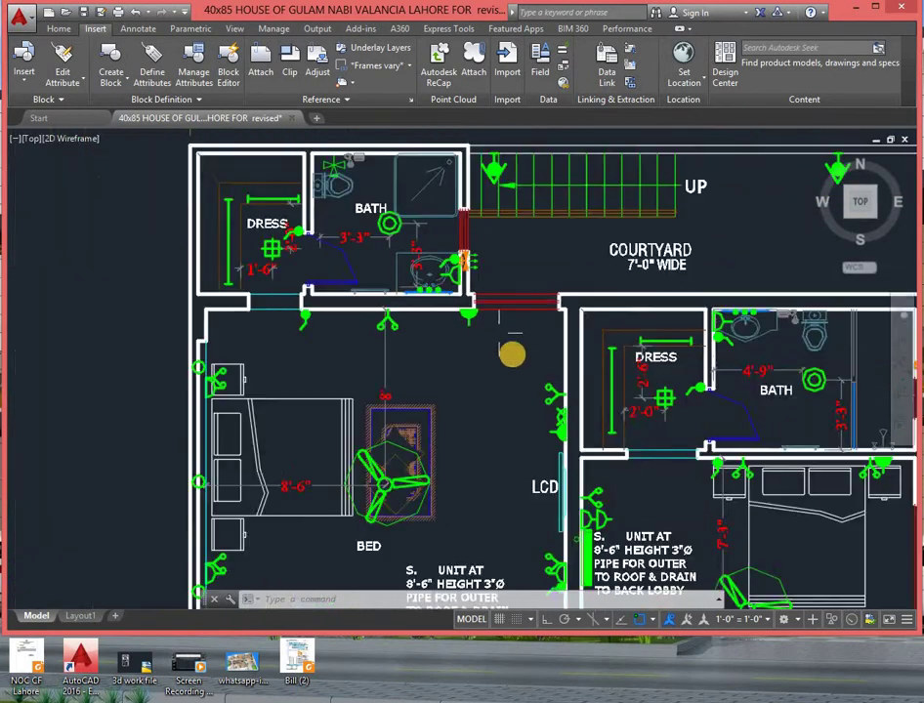
{"action": "middle_click_drag", "start_coordinate": [593, 394], "coordinate": [452, 312]}
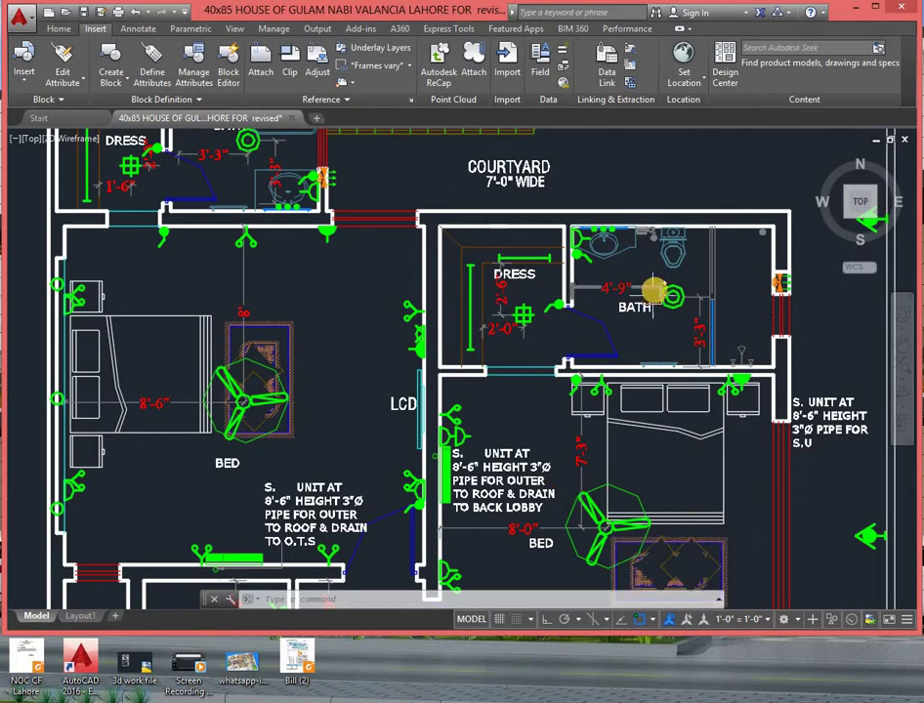
{"action": "scroll", "coordinate": [498, 330], "scroll_direction": "up", "scroll_amount": 3}
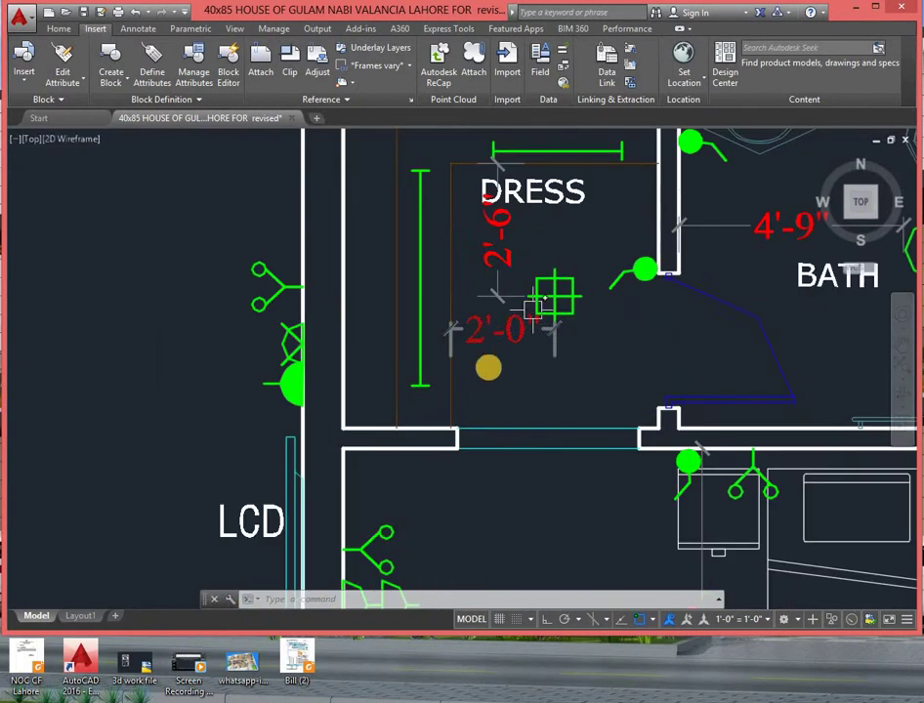
{"action": "scroll", "coordinate": [487, 367], "scroll_direction": "up", "scroll_amount": 1}
{"action": "middle_click_drag", "start_coordinate": [345, 159], "coordinate": [349, 208]}
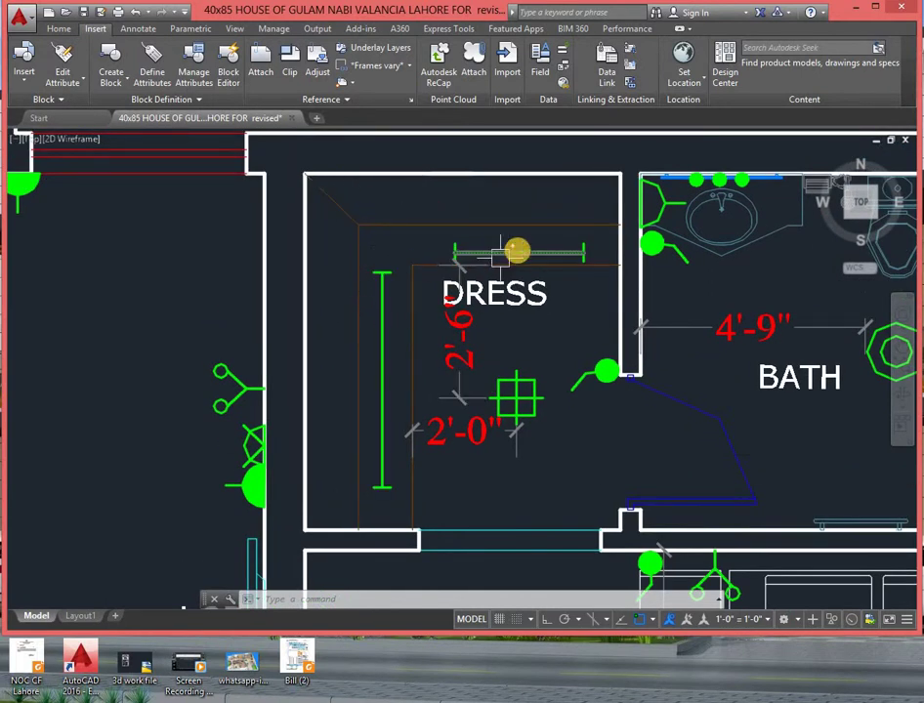
{"action": "middle_click_drag", "start_coordinate": [525, 360], "coordinate": [503, 275]}
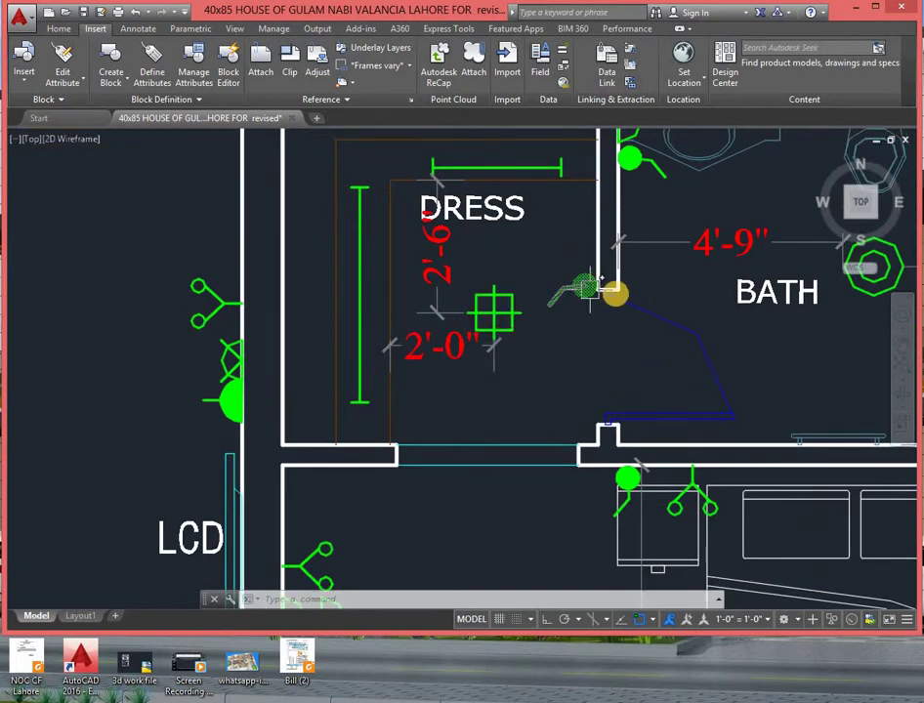
{"action": "middle_click_drag", "start_coordinate": [598, 303], "coordinate": [442, 342]}
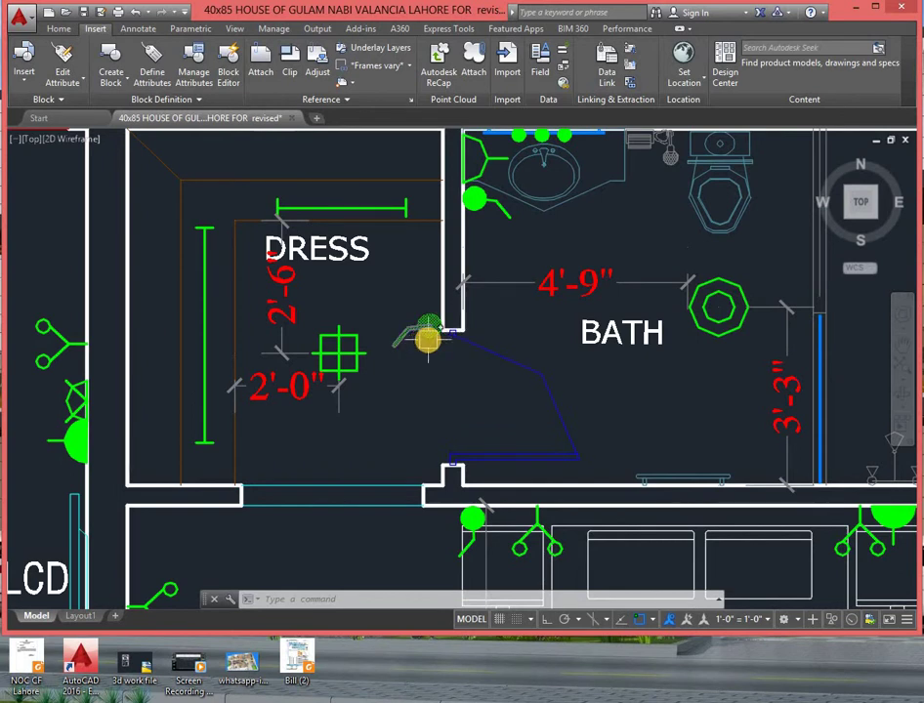
{"action": "middle_click_drag", "start_coordinate": [532, 336], "coordinate": [430, 403]}
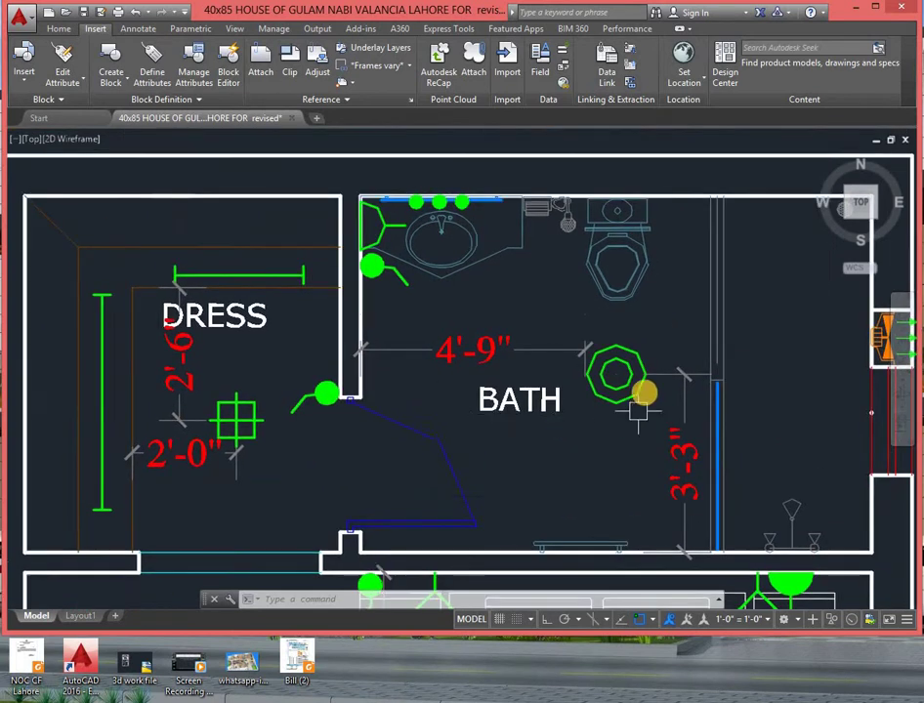
{"action": "middle_click_drag", "start_coordinate": [642, 392], "coordinate": [532, 344]}
{"action": "scroll", "coordinate": [606, 352], "scroll_direction": "down", "scroll_amount": 2}
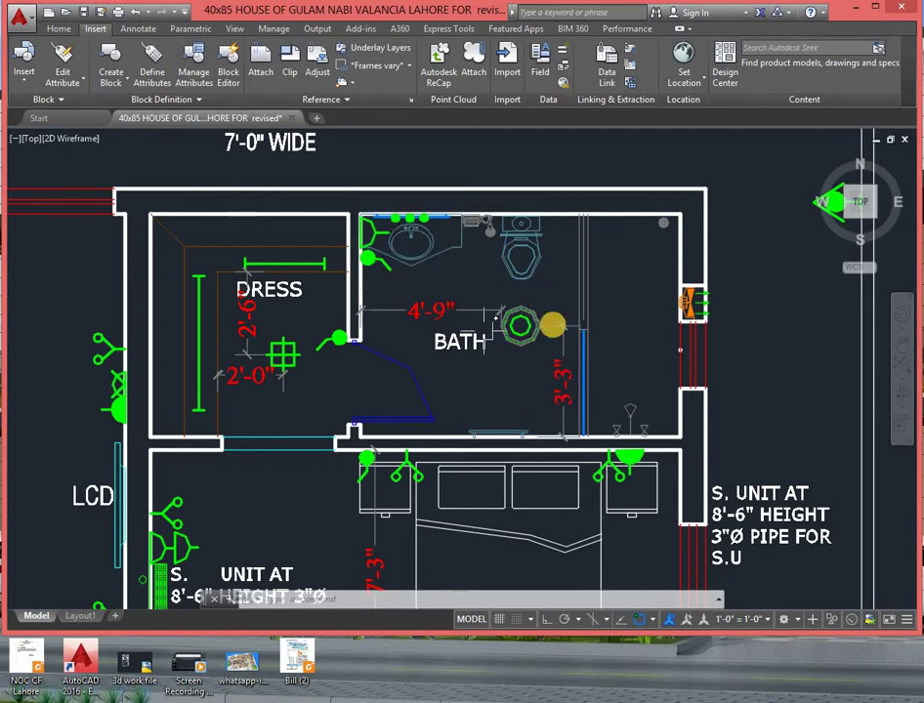
{"action": "scroll", "coordinate": [426, 207], "scroll_direction": "up", "scroll_amount": 4}
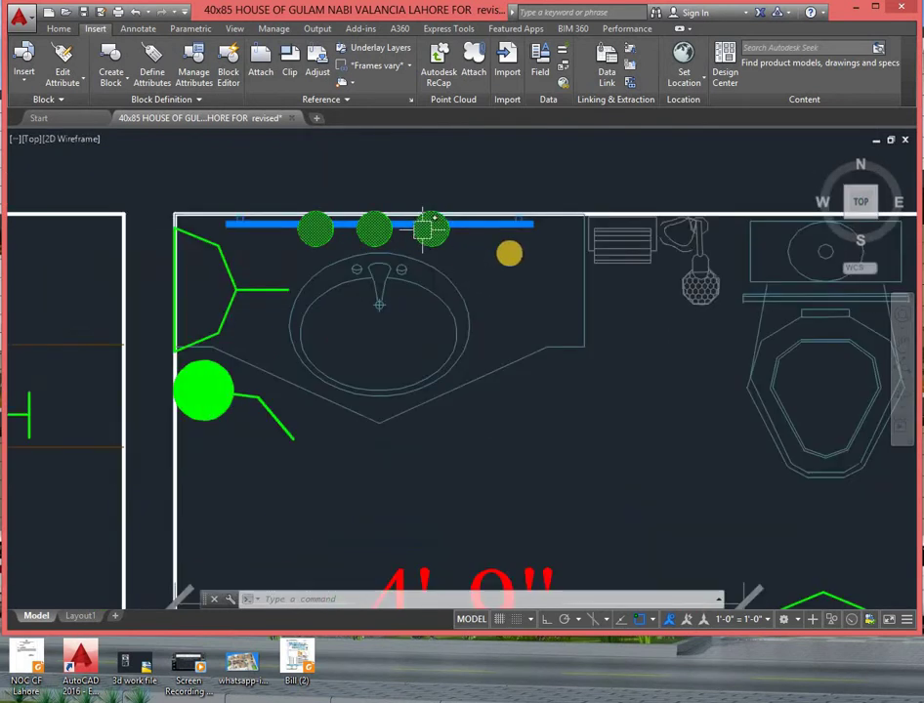
- Inspect the basin lights over the vanity and the 4'-9" dimension below it
{"action": "middle_click_drag", "start_coordinate": [509, 252], "coordinate": [581, 254]}
{"action": "scroll", "coordinate": [586, 312], "scroll_direction": "down", "scroll_amount": 3}
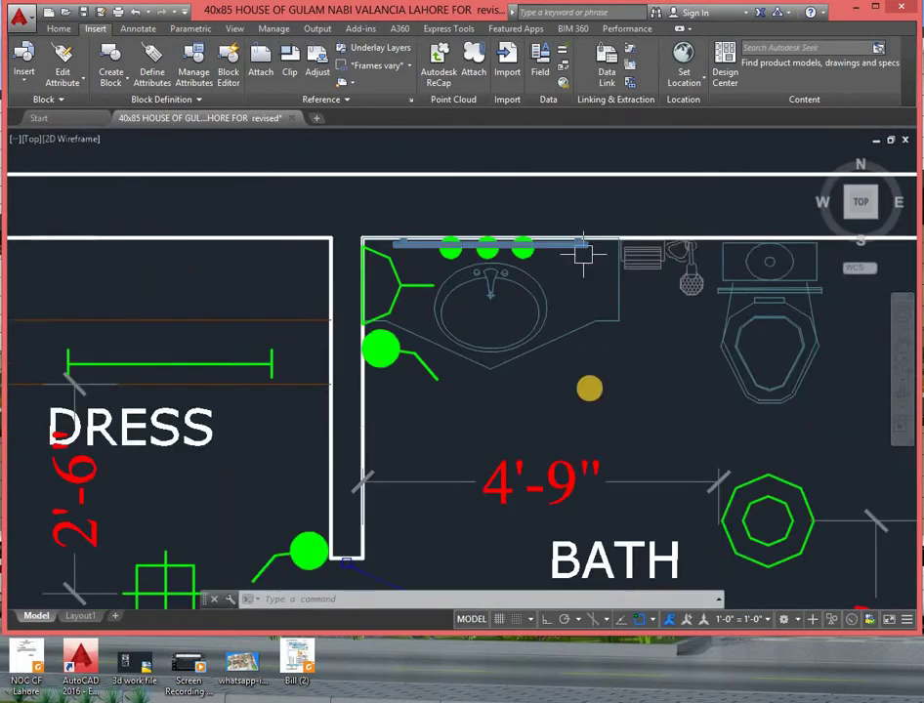
{"action": "scroll", "coordinate": [557, 387], "scroll_direction": "up", "scroll_amount": 3}
{"action": "middle_click_drag", "start_coordinate": [546, 387], "coordinate": [572, 300]}
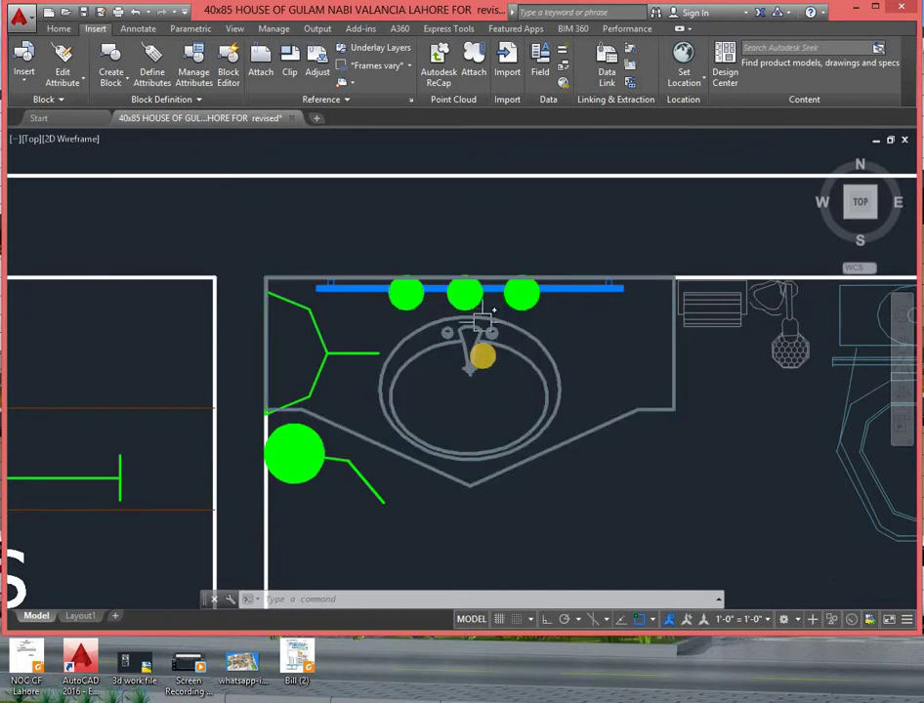
{"action": "middle_click_drag", "start_coordinate": [399, 412], "coordinate": [407, 336]}
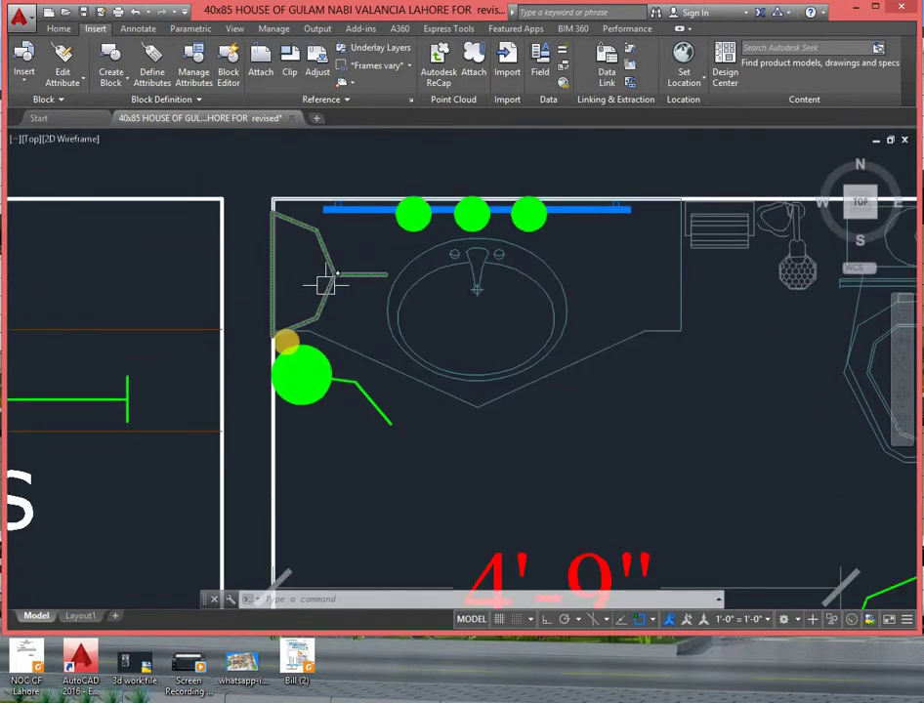
{"action": "scroll", "coordinate": [332, 437], "scroll_direction": "down", "scroll_amount": 3}
{"action": "middle_click_drag", "start_coordinate": [459, 443], "coordinate": [432, 332]}
- Pan down over the bedroom's bed and rug, ending with G.KITCHEN in view
{"action": "scroll", "coordinate": [432, 332], "scroll_direction": "down", "scroll_amount": 2}
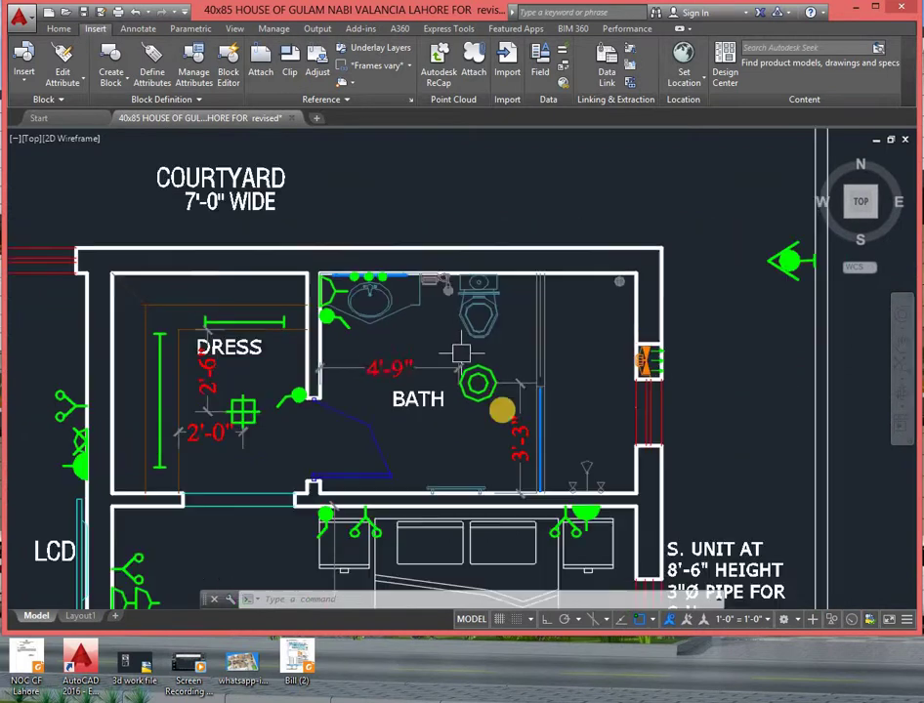
{"action": "middle_click_drag", "start_coordinate": [486, 309], "coordinate": [480, 186]}
{"action": "scroll", "coordinate": [486, 335], "scroll_direction": "down", "scroll_amount": 2}
{"action": "mouse_move", "coordinate": [439, 394]}
{"action": "middle_mouse_down"}
{"action": "mouse_move", "coordinate": [435, 291]}
{"action": "mouse_move", "coordinate": [314, 286]}
{"action": "middle_mouse_up"}
{"action": "scroll", "coordinate": [435, 291], "scroll_direction": "up", "scroll_amount": 3}
{"action": "scroll", "coordinate": [344, 244], "scroll_direction": "up", "scroll_amount": 2}
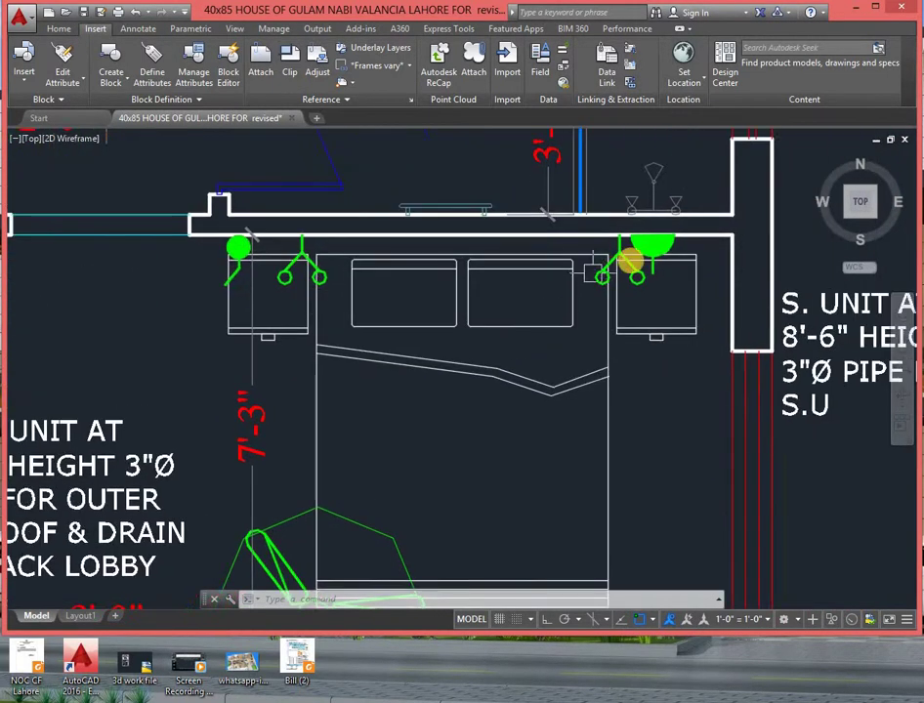
{"action": "scroll", "coordinate": [384, 318], "scroll_direction": "down", "scroll_amount": 2}
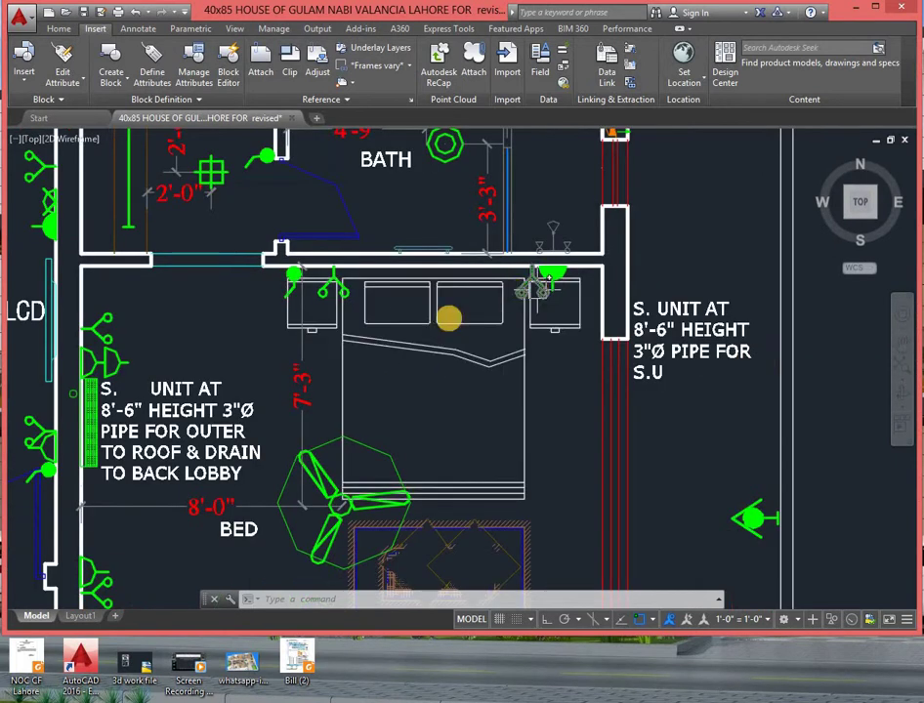
{"action": "middle_click_drag", "start_coordinate": [425, 426], "coordinate": [432, 330]}
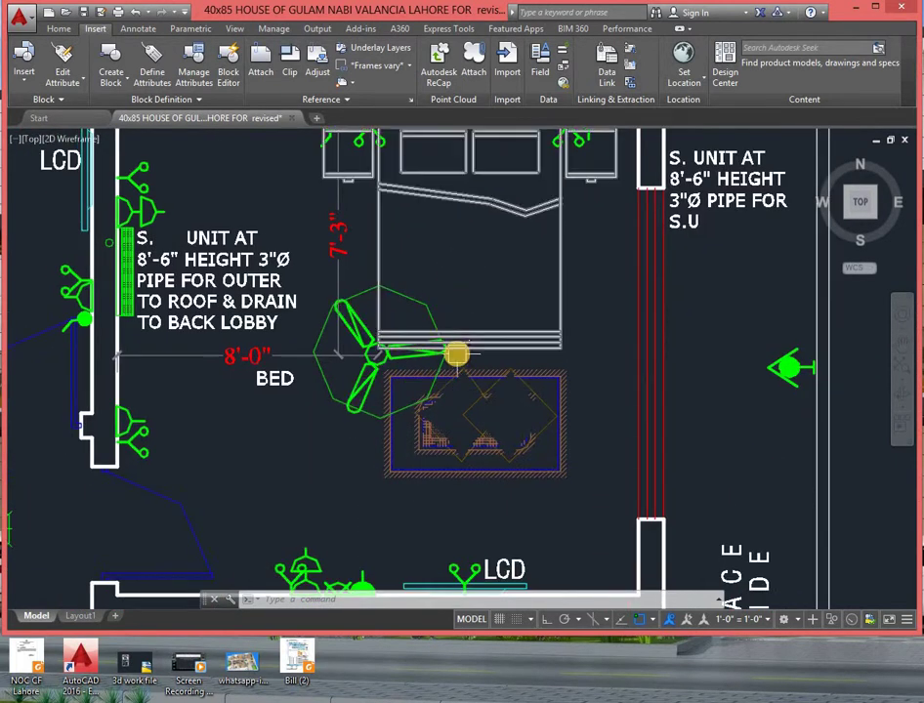
{"action": "scroll", "coordinate": [371, 391], "scroll_direction": "down", "scroll_amount": 2}
- Place three light fittings, including the dome light, along the G.KITCHEN wall
{"action": "scroll", "coordinate": [351, 410], "scroll_direction": "up", "scroll_amount": 2}
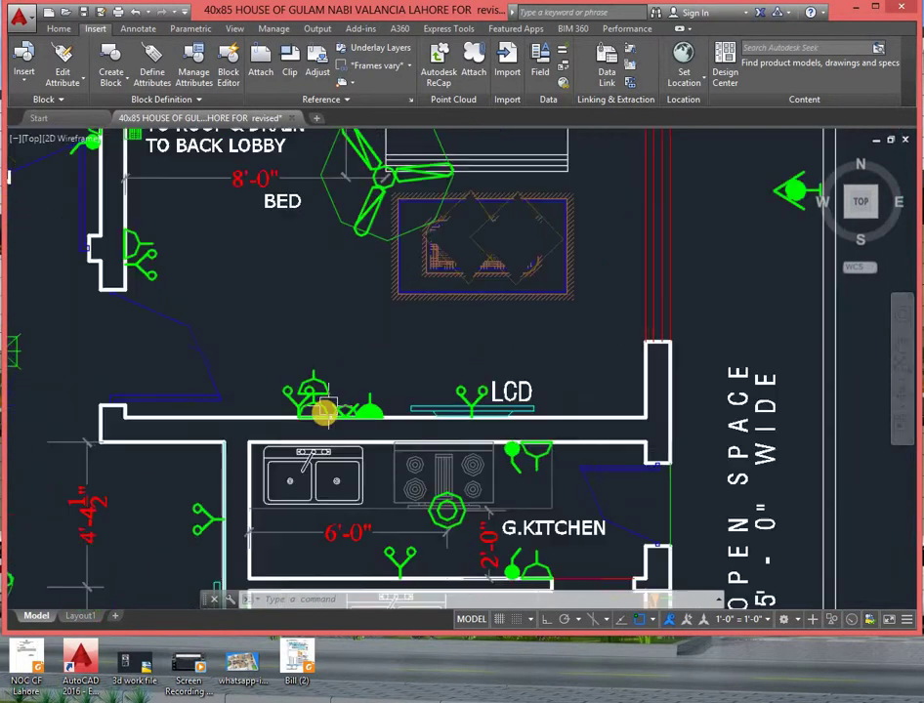
{"action": "scroll", "coordinate": [342, 400], "scroll_direction": "up", "scroll_amount": 2}
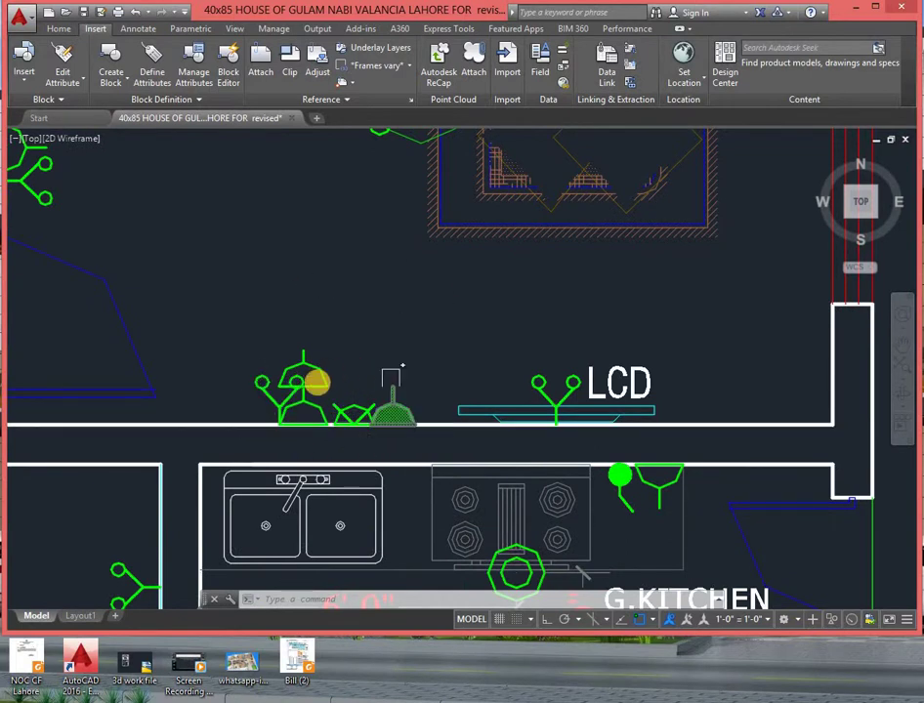
{"action": "left_click", "coordinate": [289, 418]}
{"action": "left_click", "coordinate": [362, 411]}
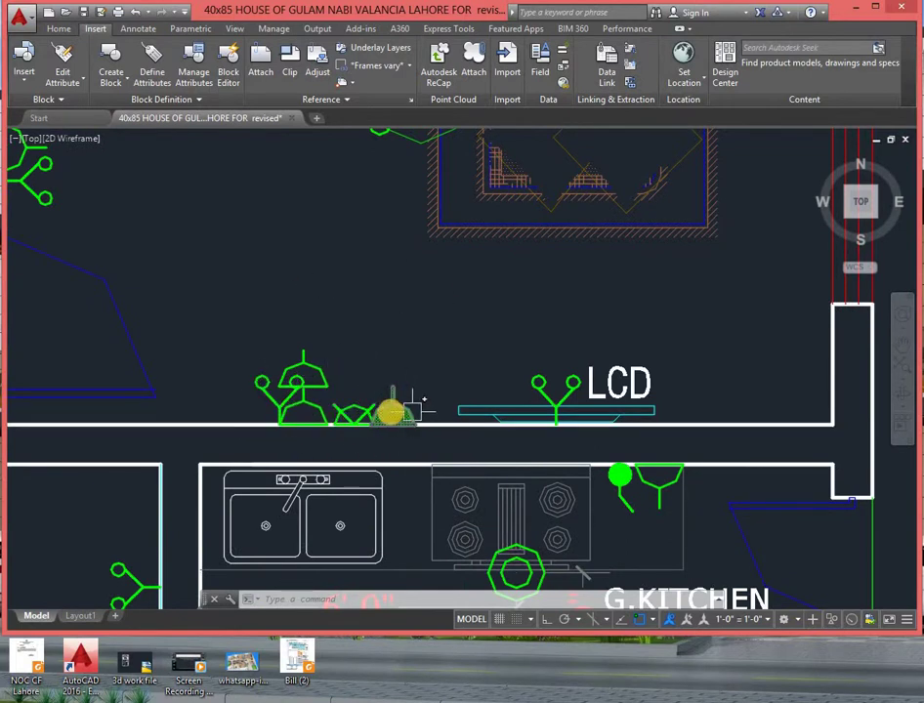
{"action": "left_click", "coordinate": [406, 403]}
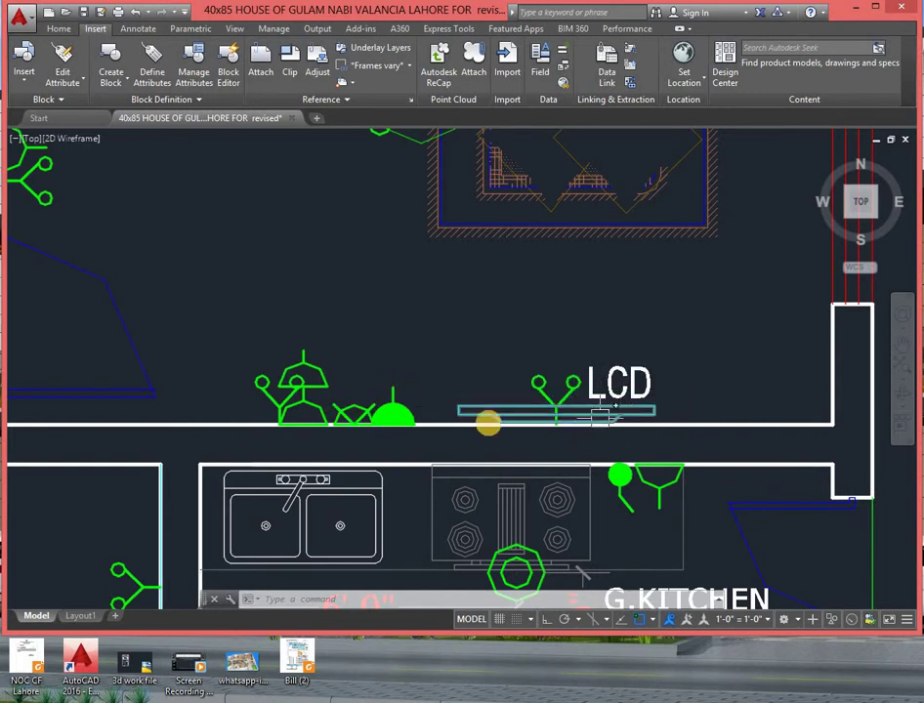
- Insert the octagonal fixture below the stove and zoom out to the full plan
{"action": "scroll", "coordinate": [419, 421], "scroll_direction": "down", "scroll_amount": 2}
{"action": "left_click", "coordinate": [495, 424]}
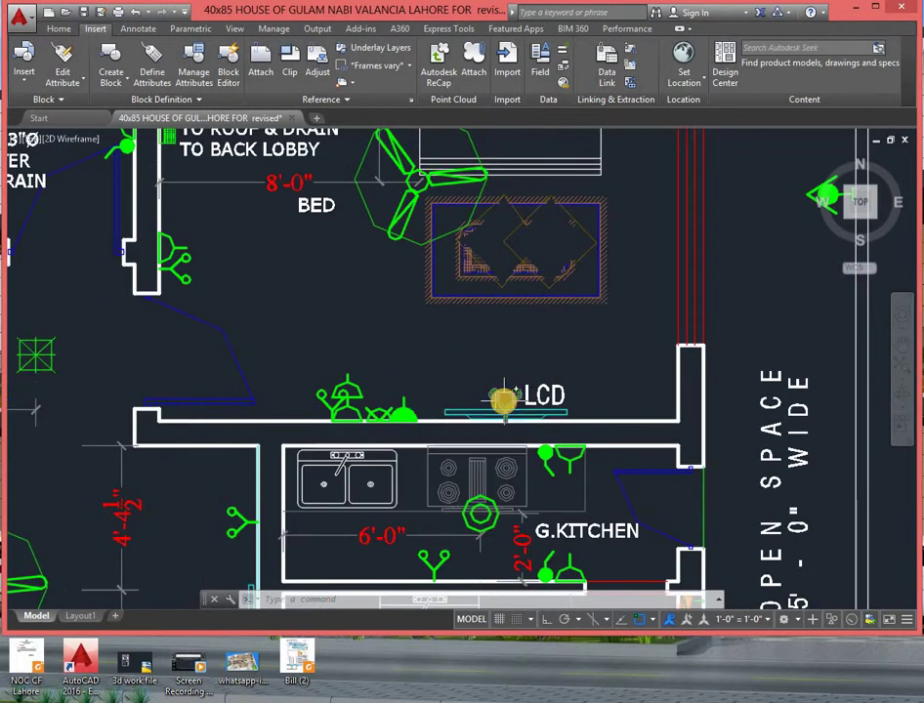
{"action": "scroll", "coordinate": [503, 400], "scroll_direction": "down", "scroll_amount": 2}
{"action": "scroll", "coordinate": [424, 421], "scroll_direction": "up", "scroll_amount": 2}
{"action": "scroll", "coordinate": [368, 444], "scroll_direction": "up", "scroll_amount": 2}
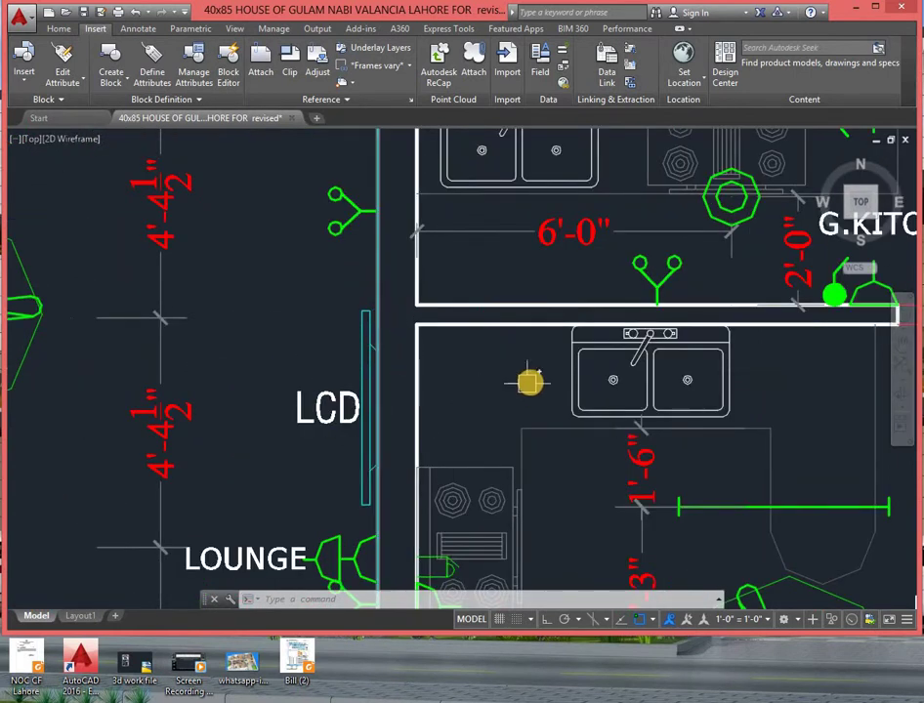
{"action": "scroll", "coordinate": [529, 381], "scroll_direction": "down", "scroll_amount": 5}
{"action": "scroll", "coordinate": [563, 421], "scroll_direction": "down", "scroll_amount": 2}
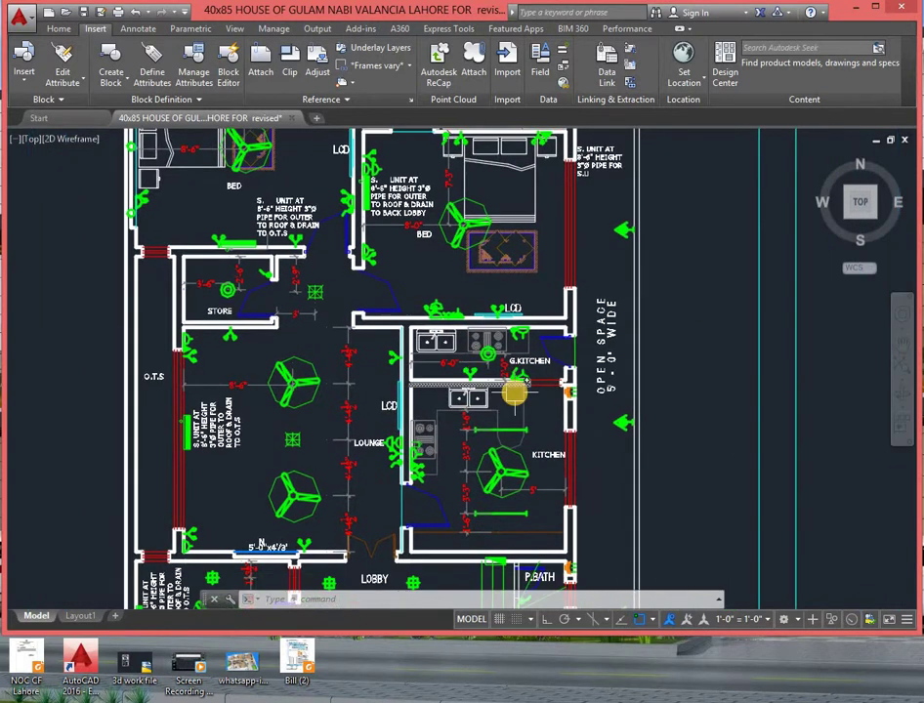
- Zoom out to all sheets, then zoom into the LEGEND sheet
{"action": "scroll", "coordinate": [519, 439], "scroll_direction": "down", "scroll_amount": 4}
{"action": "scroll", "coordinate": [503, 293], "scroll_direction": "up", "scroll_amount": 3}
{"action": "scroll", "coordinate": [515, 403], "scroll_direction": "up", "scroll_amount": 1}
{"action": "scroll", "coordinate": [515, 402], "scroll_direction": "up", "scroll_amount": 1}
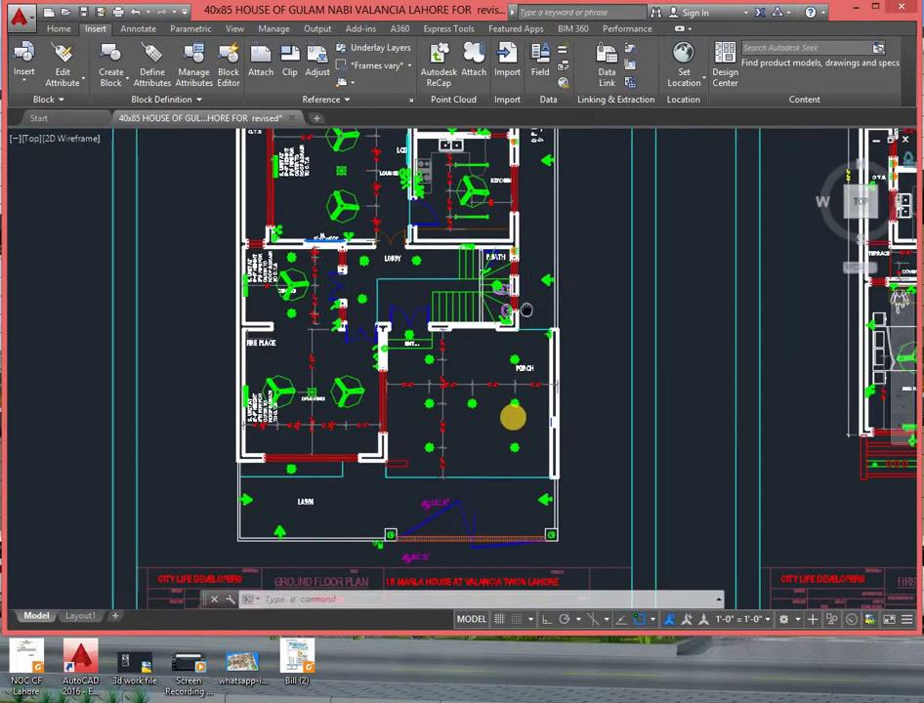
{"action": "scroll", "coordinate": [520, 407], "scroll_direction": "up", "scroll_amount": 1}
{"action": "scroll", "coordinate": [540, 315], "scroll_direction": "up", "scroll_amount": 2}
{"action": "scroll", "coordinate": [531, 423], "scroll_direction": "up", "scroll_amount": 1}
{"action": "scroll", "coordinate": [531, 423], "scroll_direction": "down", "scroll_amount": 1}
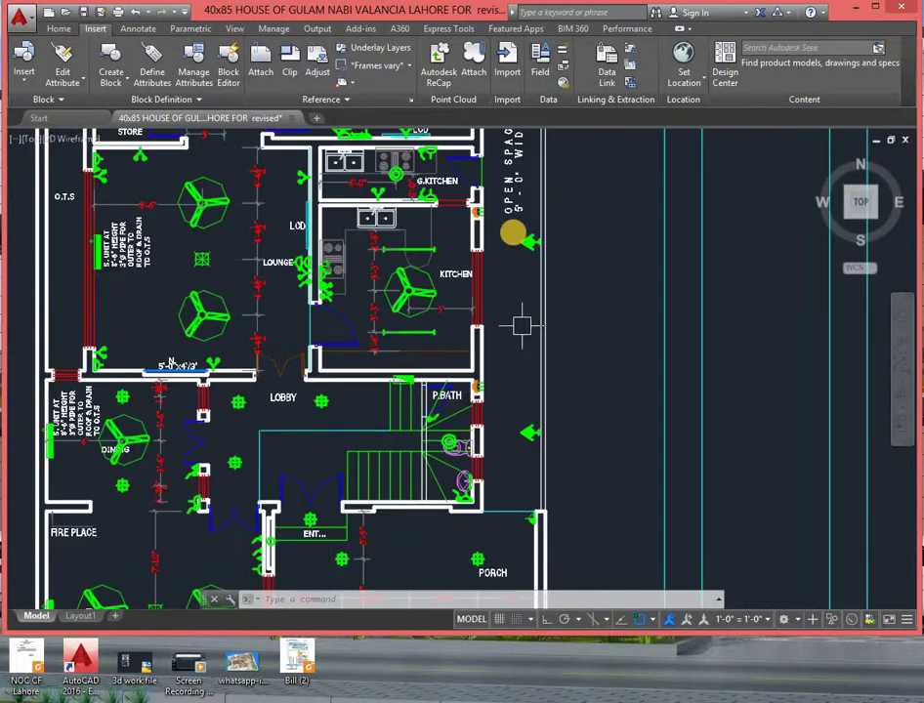
{"action": "scroll", "coordinate": [527, 323], "scroll_direction": "down", "scroll_amount": 1}
{"action": "scroll", "coordinate": [569, 319], "scroll_direction": "down", "scroll_amount": 2}
{"action": "scroll", "coordinate": [666, 363], "scroll_direction": "down", "scroll_amount": 1}
{"action": "scroll", "coordinate": [687, 340], "scroll_direction": "down", "scroll_amount": 1}
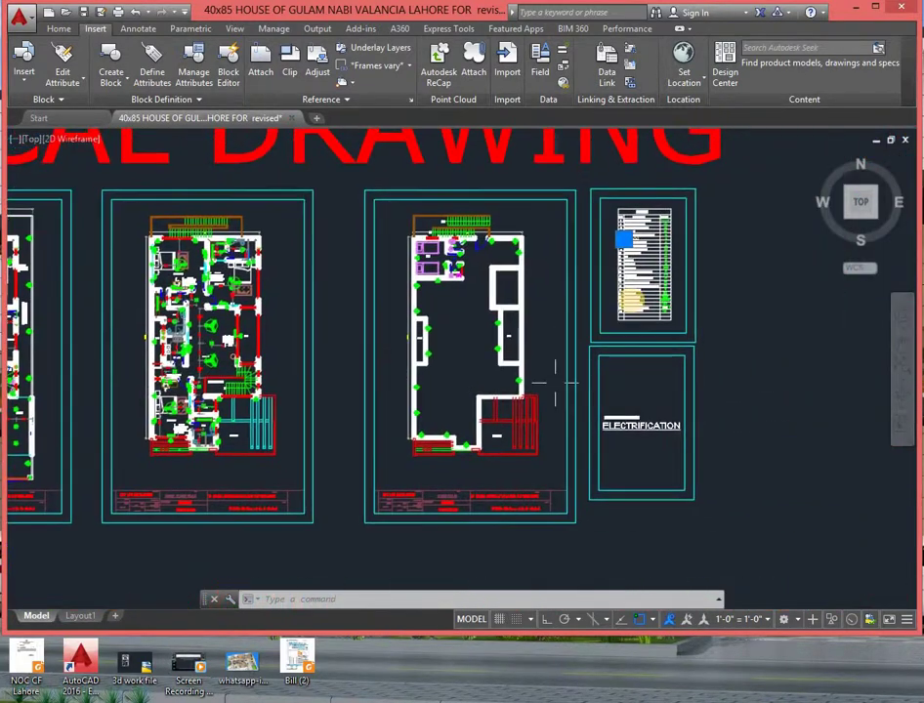
{"action": "scroll", "coordinate": [670, 314], "scroll_direction": "up", "scroll_amount": 3}
{"action": "scroll", "coordinate": [616, 270], "scroll_direction": "up", "scroll_amount": 4}
- Pan through the symbol table from the LEGEND title down to rows 8–26
{"action": "middle_click_drag", "start_coordinate": [616, 270], "coordinate": [582, 392]}
{"action": "mouse_move", "coordinate": [607, 303]}
{"action": "middle_mouse_down"}
{"action": "mouse_move", "coordinate": [616, 377]}
{"action": "mouse_move", "coordinate": [588, 354]}
{"action": "middle_mouse_up"}
{"action": "middle_click_drag", "start_coordinate": [607, 182], "coordinate": [600, 245]}
{"action": "middle_click_drag", "start_coordinate": [609, 176], "coordinate": [614, 271]}
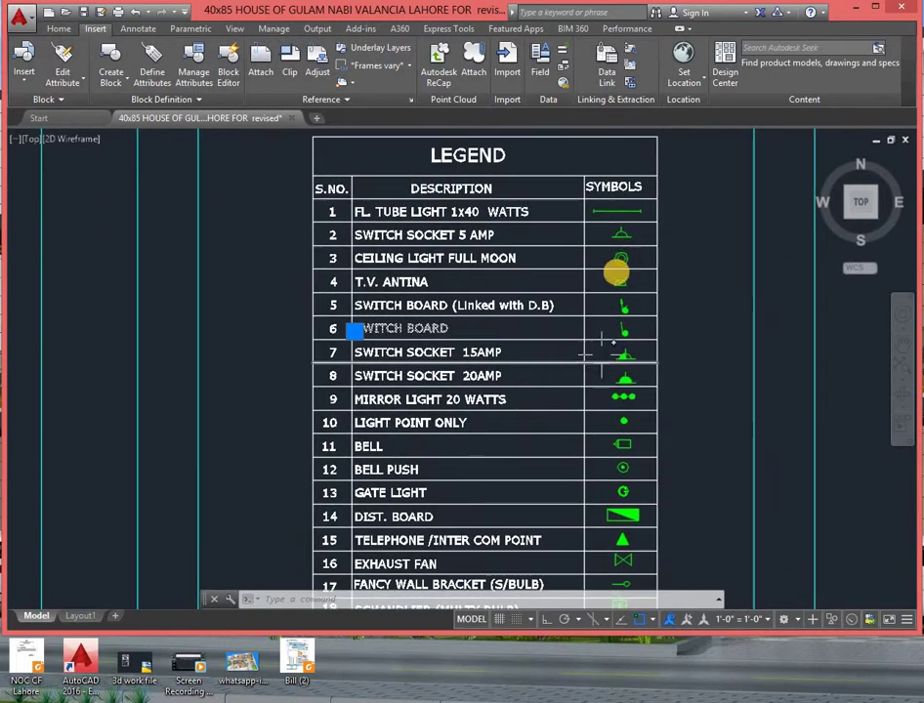
{"action": "middle_click_drag", "start_coordinate": [603, 540], "coordinate": [602, 384]}
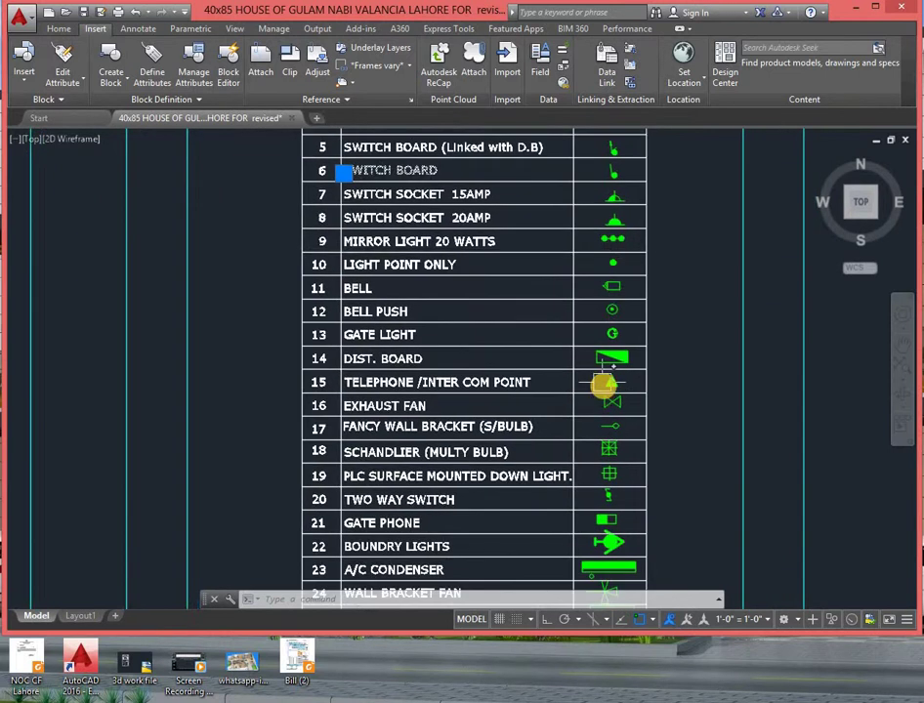
{"action": "middle_click_drag", "start_coordinate": [594, 479], "coordinate": [594, 396]}
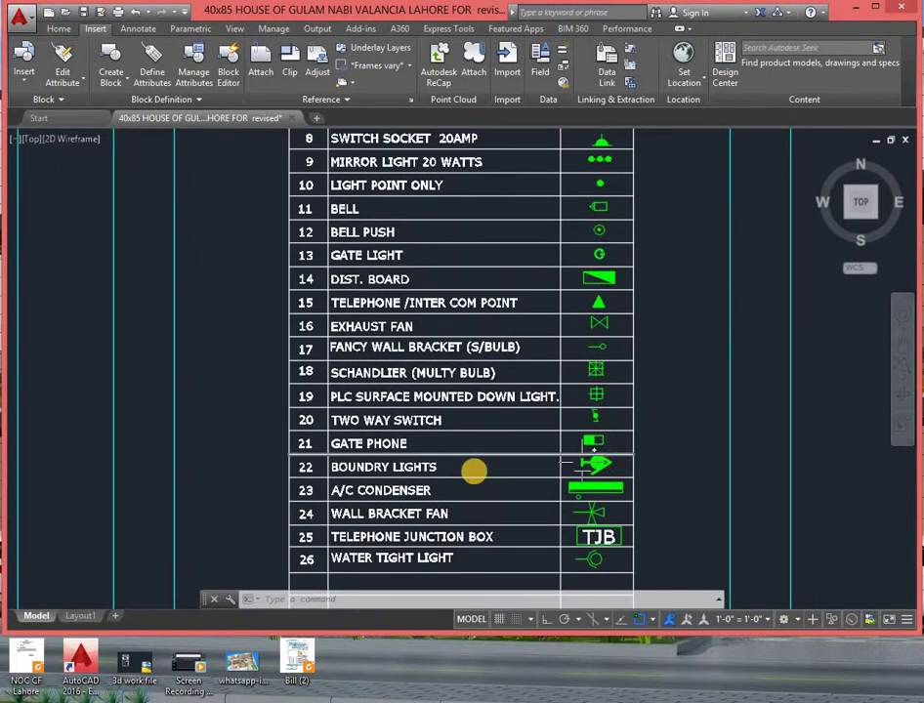
{"action": "scroll", "coordinate": [563, 467], "scroll_direction": "up", "scroll_amount": 2}
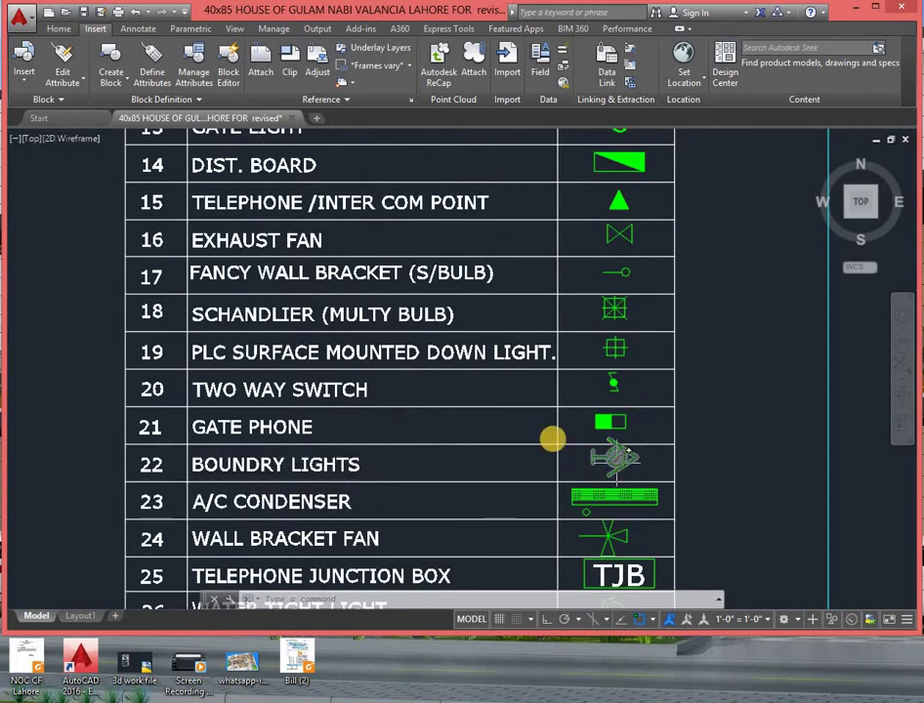
- Zoom out to all sheets, then into the courtyard and bath close-up
{"action": "scroll", "coordinate": [552, 439], "scroll_direction": "down", "scroll_amount": 3}
{"action": "scroll", "coordinate": [176, 367], "scroll_direction": "down", "scroll_amount": 2}
{"action": "scroll", "coordinate": [425, 320], "scroll_direction": "down", "scroll_amount": 3}
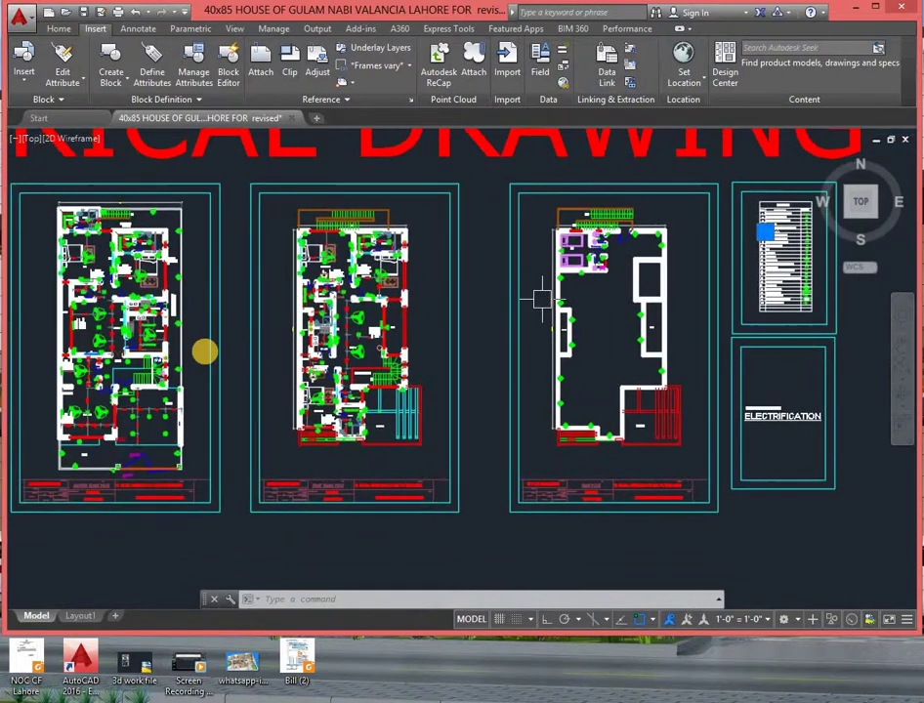
{"action": "scroll", "coordinate": [363, 360], "scroll_direction": "up", "scroll_amount": 2}
{"action": "scroll", "coordinate": [253, 233], "scroll_direction": "up", "scroll_amount": 2}
{"action": "scroll", "coordinate": [346, 261], "scroll_direction": "up", "scroll_amount": 2}
{"action": "scroll", "coordinate": [247, 256], "scroll_direction": "up", "scroll_amount": 2}
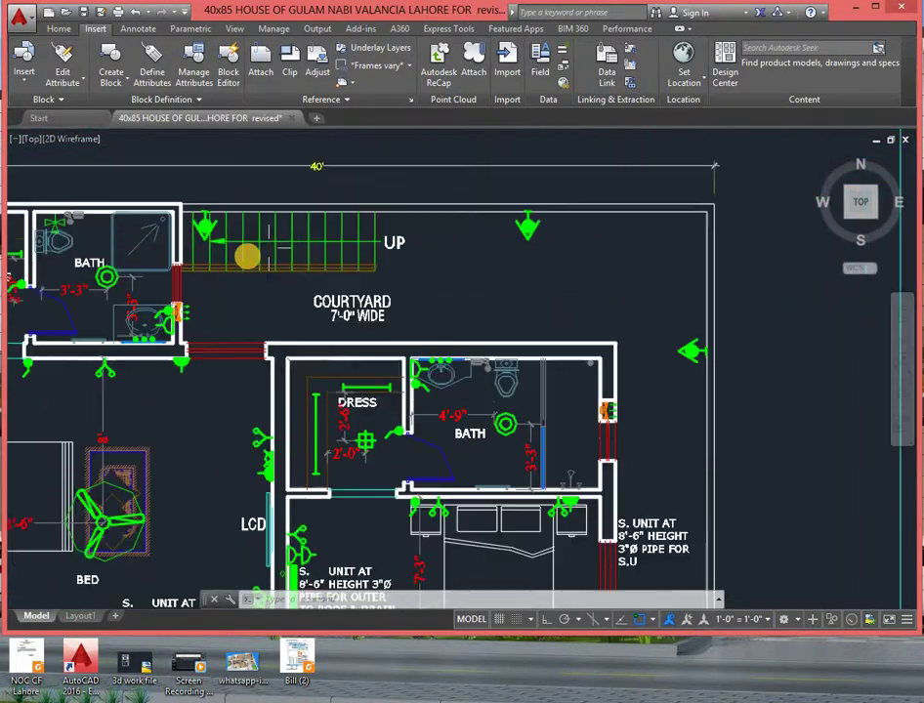
{"action": "middle_click_drag", "start_coordinate": [247, 256], "coordinate": [322, 210]}
{"action": "scroll", "coordinate": [475, 226], "scroll_direction": "down", "scroll_amount": 3}
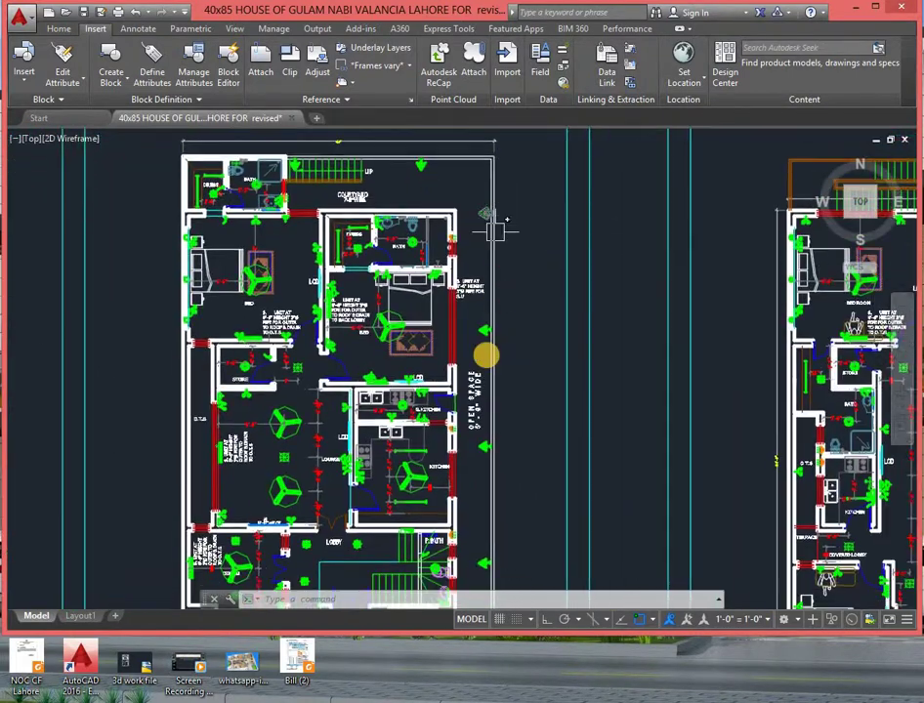
- Pan past the lobby, stairs and porch to the first floor plan sheet and title block
{"action": "middle_click_drag", "start_coordinate": [449, 251], "coordinate": [410, 137]}
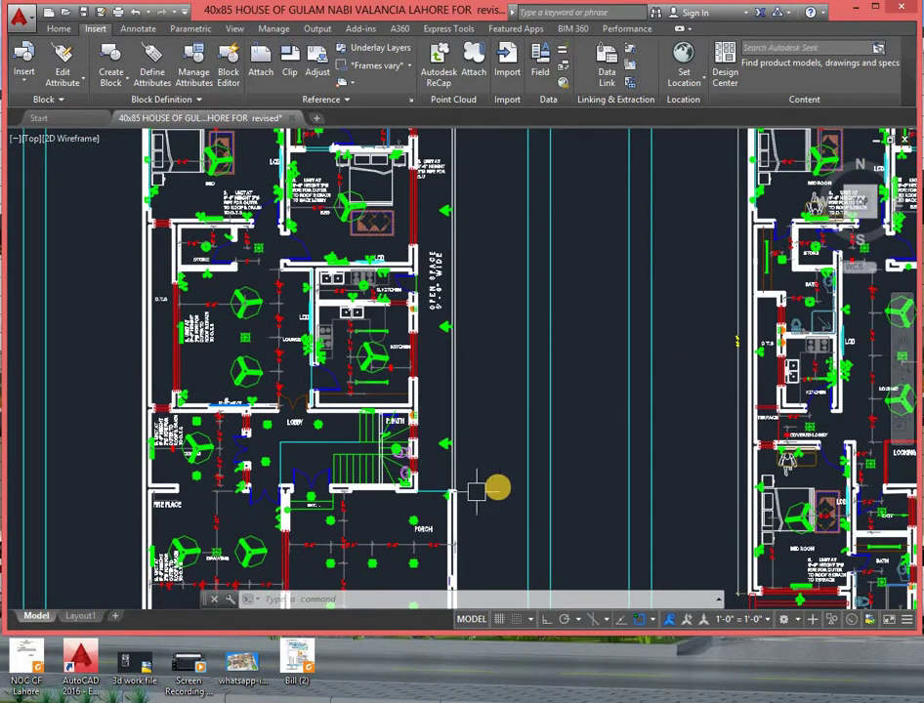
{"action": "middle_click_drag", "start_coordinate": [476, 489], "coordinate": [334, 381]}
{"action": "scroll", "coordinate": [363, 412], "scroll_direction": "down", "scroll_amount": 3}
{"action": "scroll", "coordinate": [410, 440], "scroll_direction": "up", "scroll_amount": 1}
- Zoom into the first floor and frame the LOOKING BELOW stair area
{"action": "scroll", "coordinate": [363, 474], "scroll_direction": "up", "scroll_amount": 2}
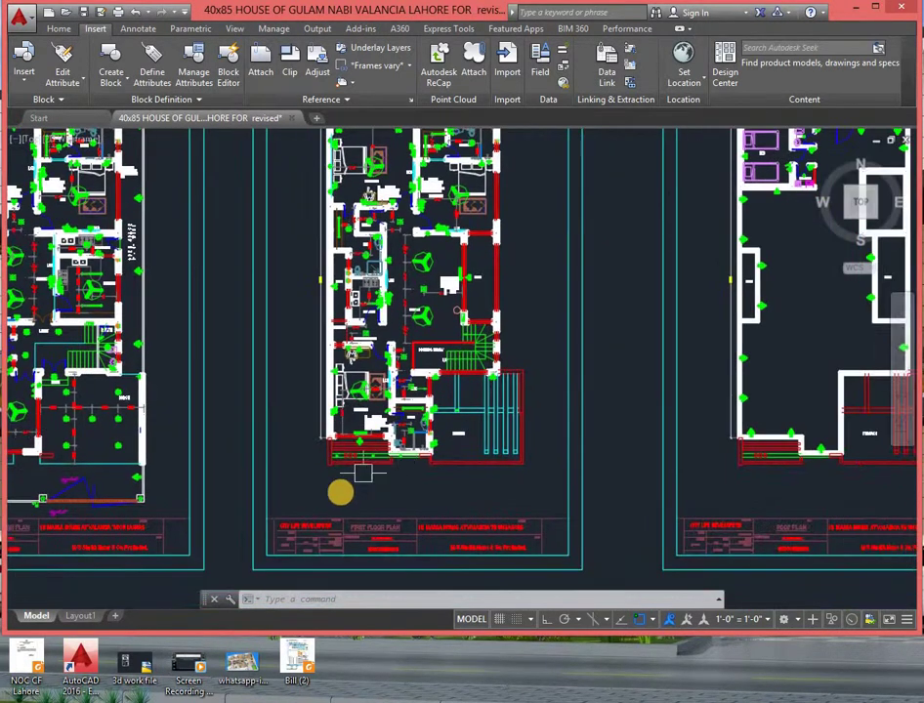
{"action": "scroll", "coordinate": [363, 474], "scroll_direction": "up", "scroll_amount": 5}
{"action": "scroll", "coordinate": [417, 427], "scroll_direction": "up", "scroll_amount": 2}
{"action": "scroll", "coordinate": [478, 438], "scroll_direction": "up", "scroll_amount": 3}
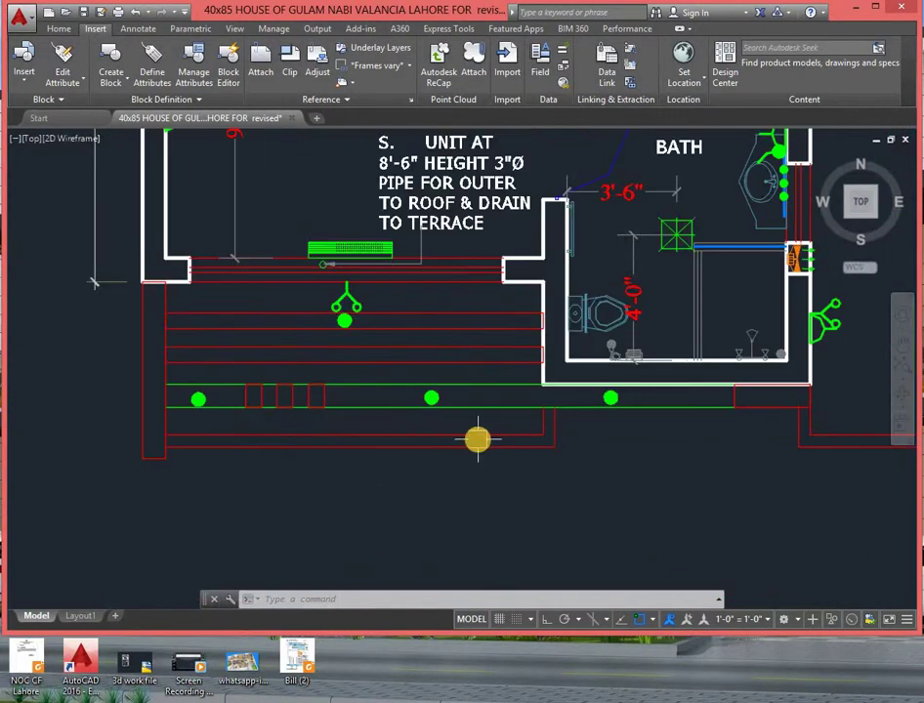
{"action": "scroll", "coordinate": [479, 437], "scroll_direction": "down", "scroll_amount": 5}
{"action": "scroll", "coordinate": [535, 420], "scroll_direction": "down", "scroll_amount": 3}
{"action": "scroll", "coordinate": [571, 429], "scroll_direction": "up", "scroll_amount": 2}
{"action": "scroll", "coordinate": [474, 377], "scroll_direction": "up", "scroll_amount": 2}
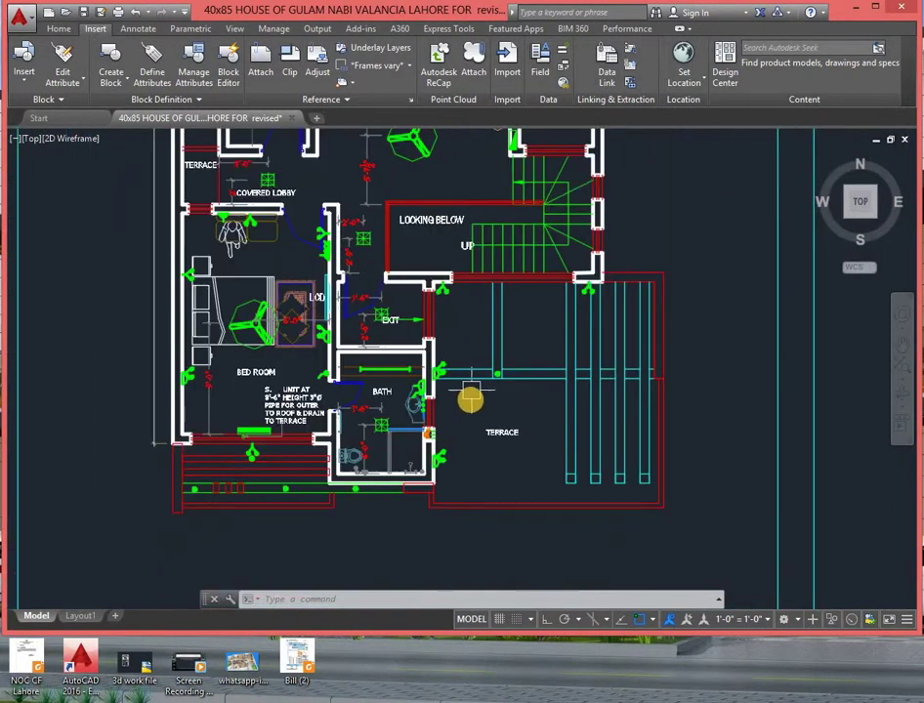
{"action": "scroll", "coordinate": [470, 392], "scroll_direction": "up", "scroll_amount": 1}
{"action": "middle_click_drag", "start_coordinate": [561, 363], "coordinate": [454, 423]}
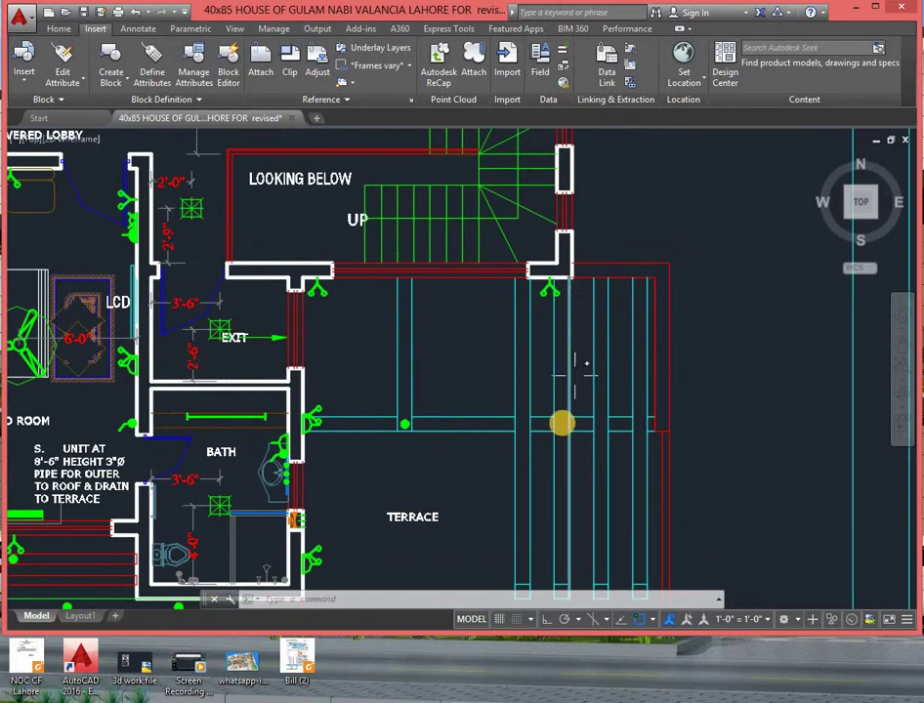
- Zoom in and adjust the close-up so the first-floor bath wiring is framed
{"action": "scroll", "coordinate": [407, 436], "scroll_direction": "up", "scroll_amount": 4}
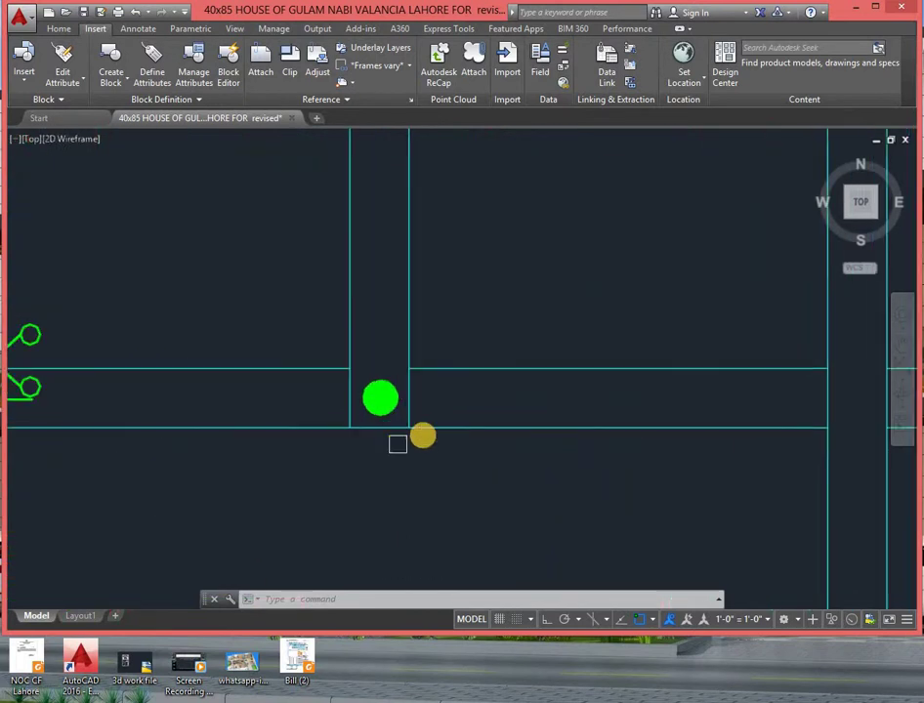
{"action": "scroll", "coordinate": [447, 367], "scroll_direction": "down", "scroll_amount": 1}
{"action": "scroll", "coordinate": [446, 372], "scroll_direction": "down", "scroll_amount": 2}
{"action": "scroll", "coordinate": [425, 408], "scroll_direction": "down", "scroll_amount": 3}
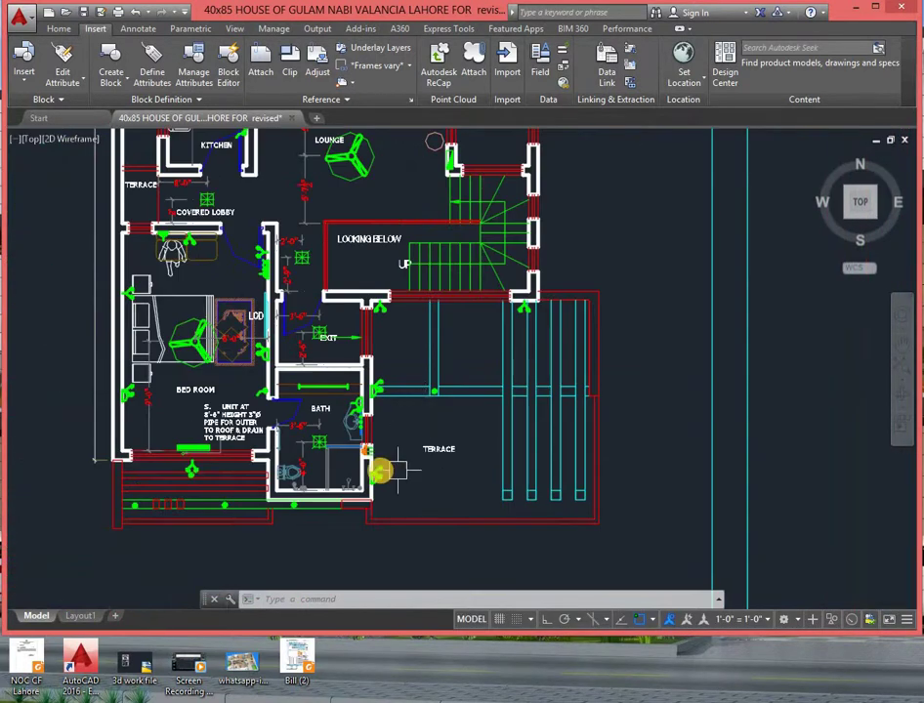
{"action": "scroll", "coordinate": [377, 468], "scroll_direction": "up", "scroll_amount": 3}
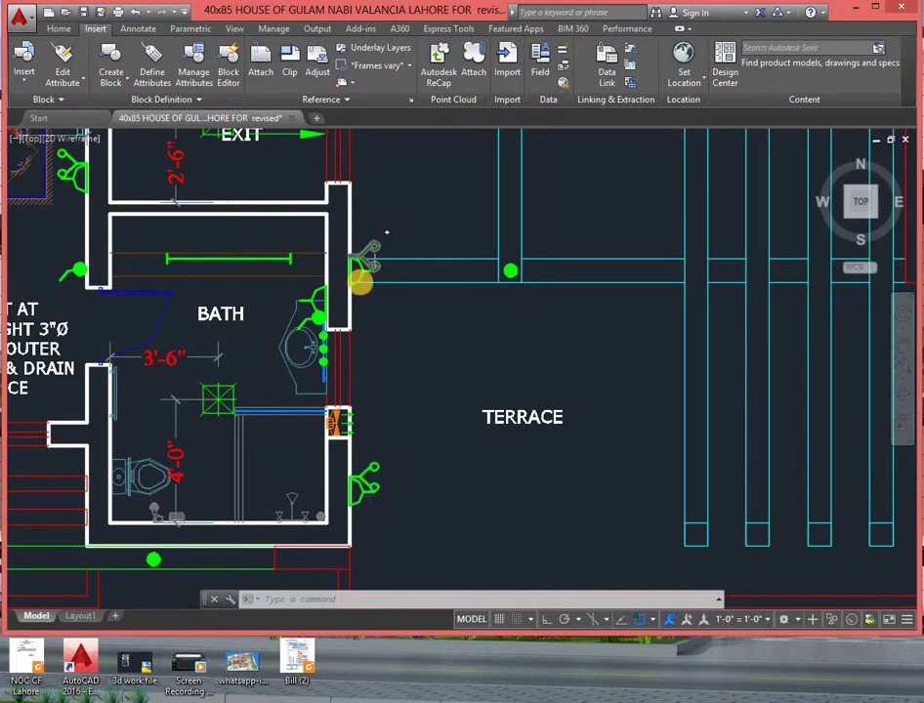
{"action": "scroll", "coordinate": [347, 430], "scroll_direction": "down", "scroll_amount": 2}
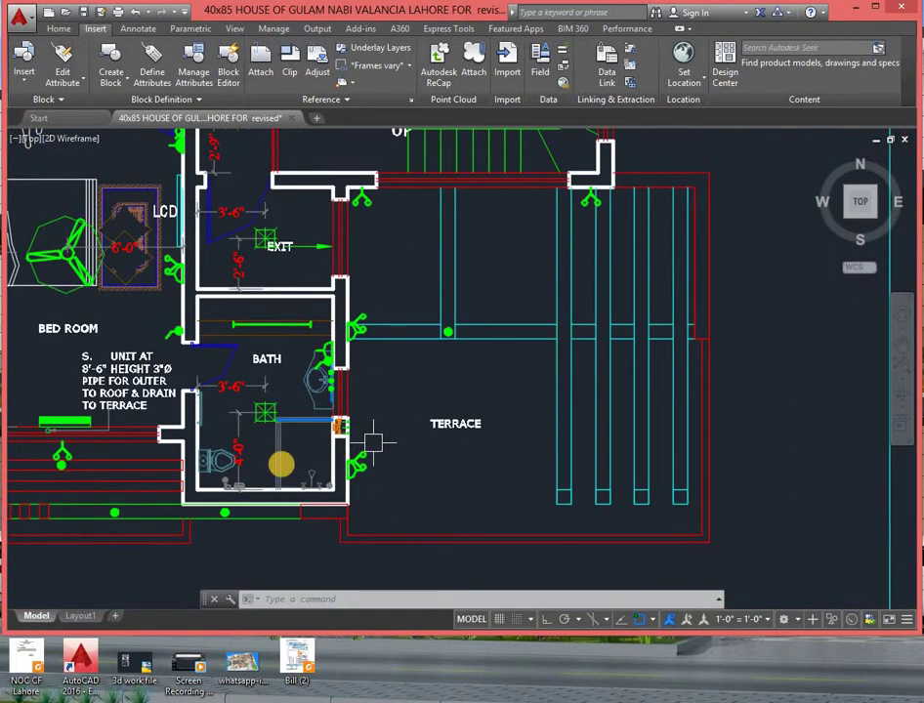
{"action": "scroll", "coordinate": [284, 459], "scroll_direction": "up", "scroll_amount": 2}
{"action": "scroll", "coordinate": [322, 386], "scroll_direction": "up", "scroll_amount": 2}
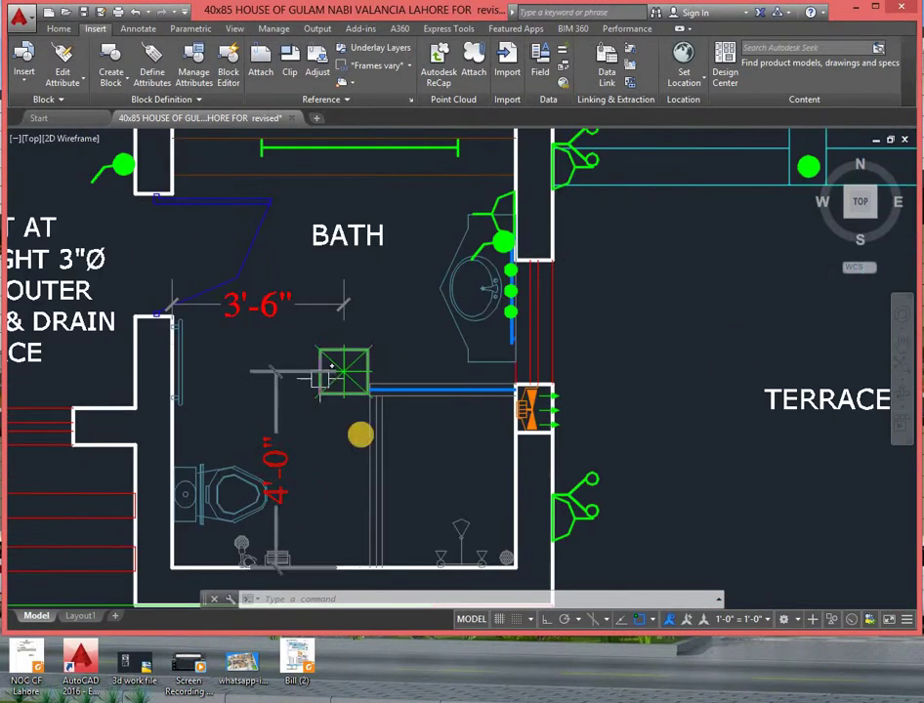
{"action": "middle_click_drag", "start_coordinate": [331, 368], "coordinate": [363, 422]}
- Widen the view over the bed room, terrace, Covered Lobby and Looking Below
{"action": "scroll", "coordinate": [496, 391], "scroll_direction": "down", "scroll_amount": 1}
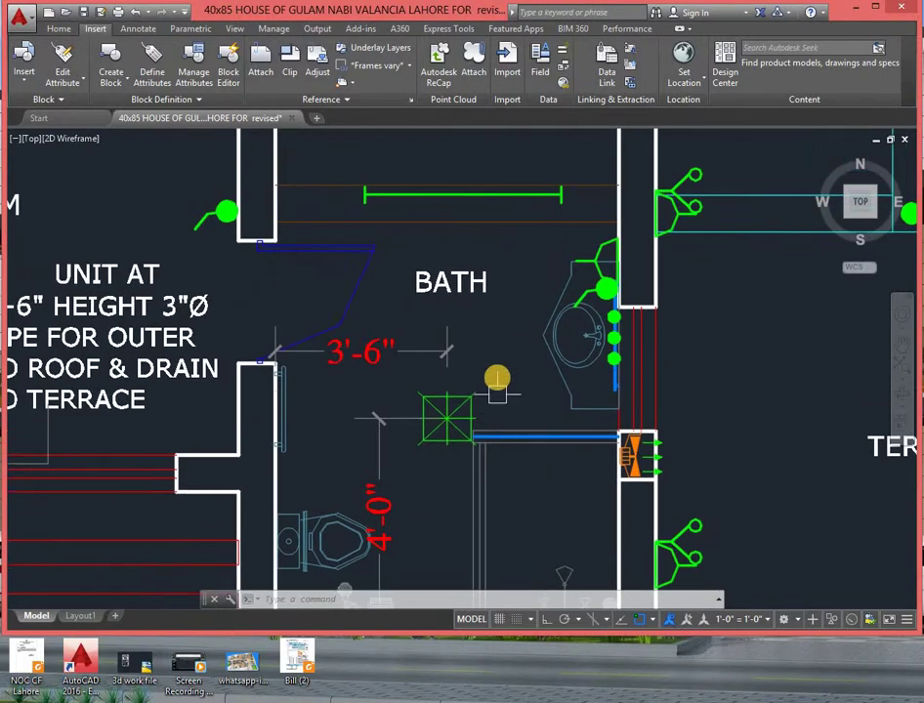
{"action": "scroll", "coordinate": [501, 293], "scroll_direction": "down", "scroll_amount": 1}
{"action": "scroll", "coordinate": [502, 271], "scroll_direction": "up", "scroll_amount": 2}
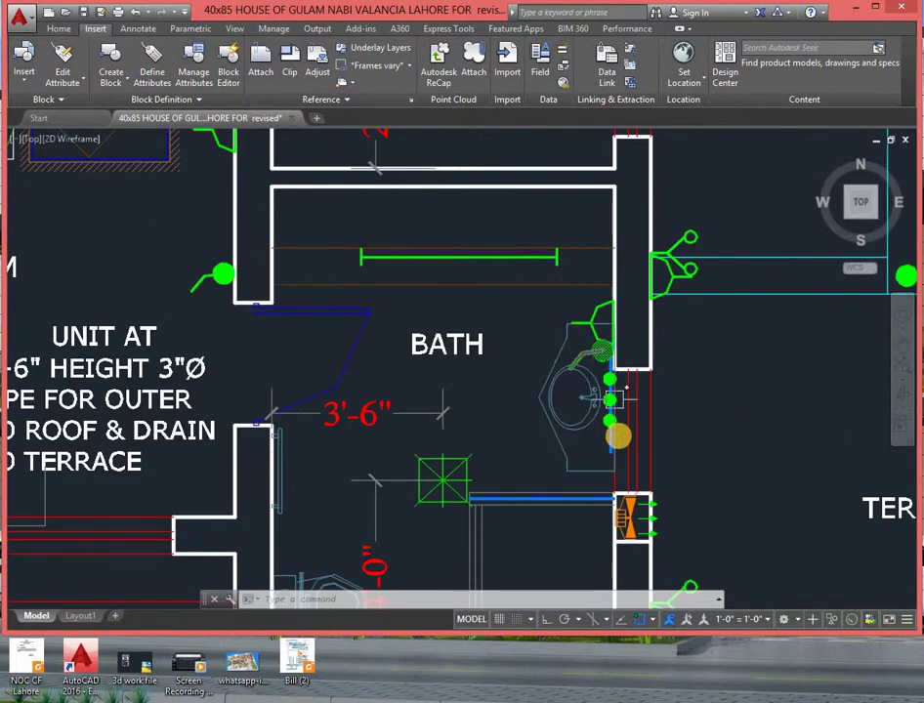
{"action": "scroll", "coordinate": [586, 337], "scroll_direction": "down", "scroll_amount": 1}
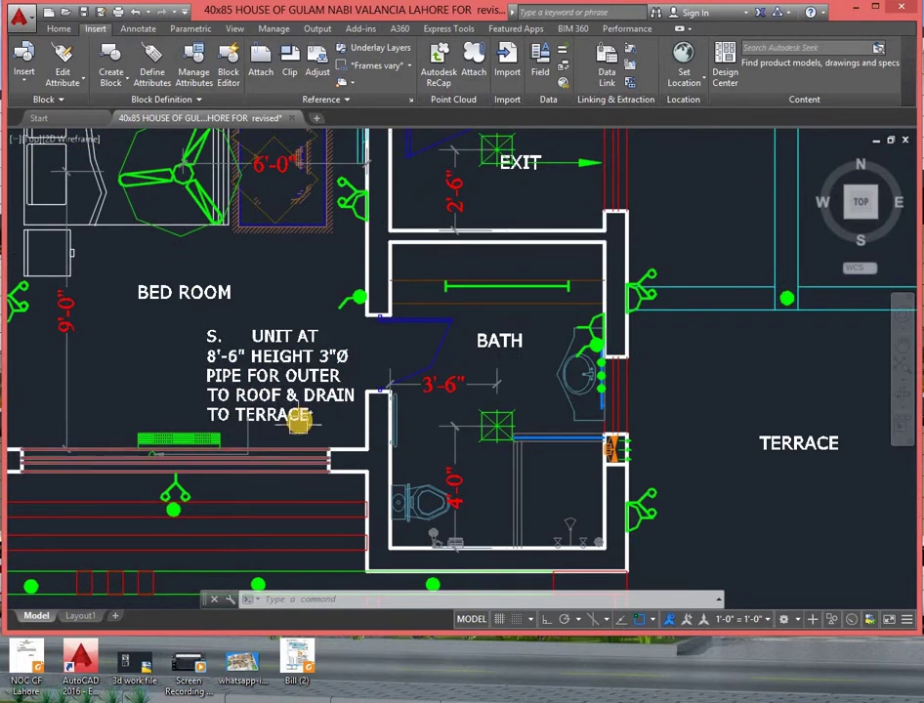
{"action": "middle_click_drag", "start_coordinate": [270, 415], "coordinate": [404, 430]}
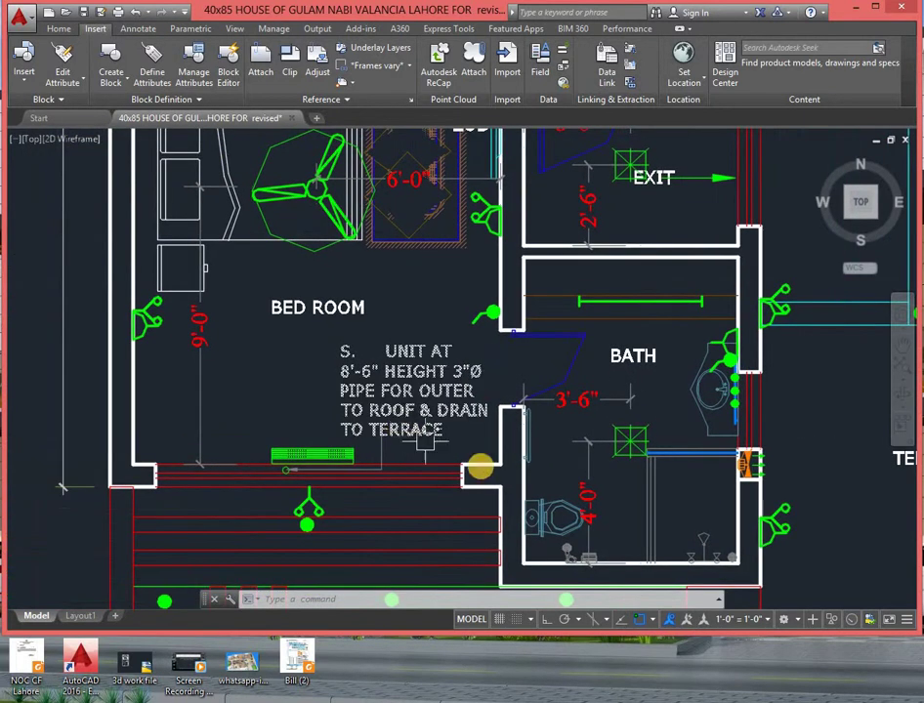
{"action": "scroll", "coordinate": [385, 407], "scroll_direction": "down", "scroll_amount": 1}
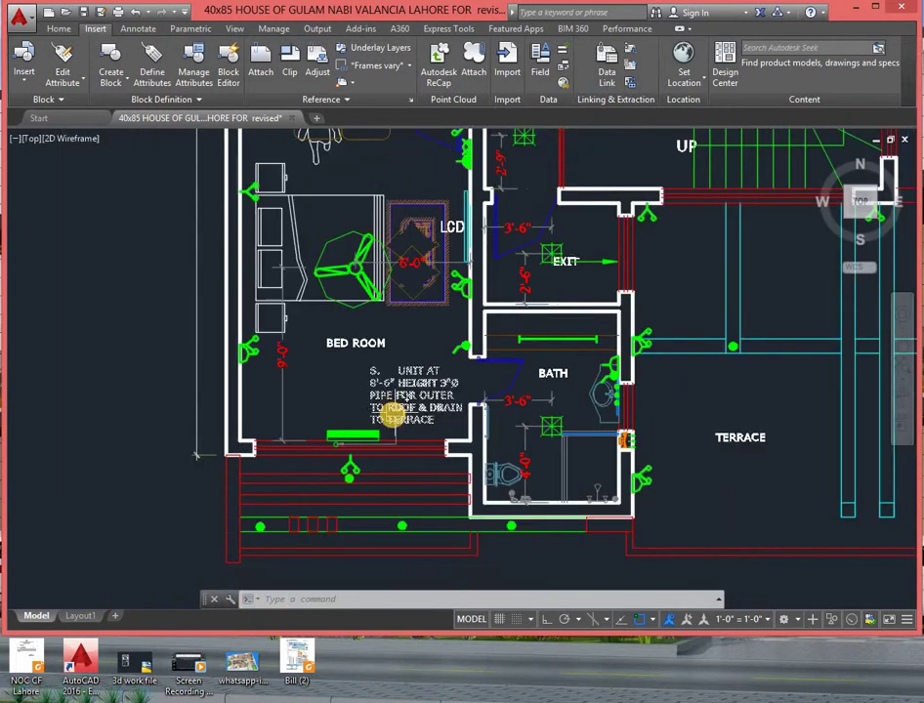
{"action": "mouse_move", "coordinate": [405, 337]}
{"action": "middle_mouse_down"}
{"action": "mouse_move", "coordinate": [373, 417]}
{"action": "mouse_move", "coordinate": [333, 429]}
{"action": "middle_mouse_up"}
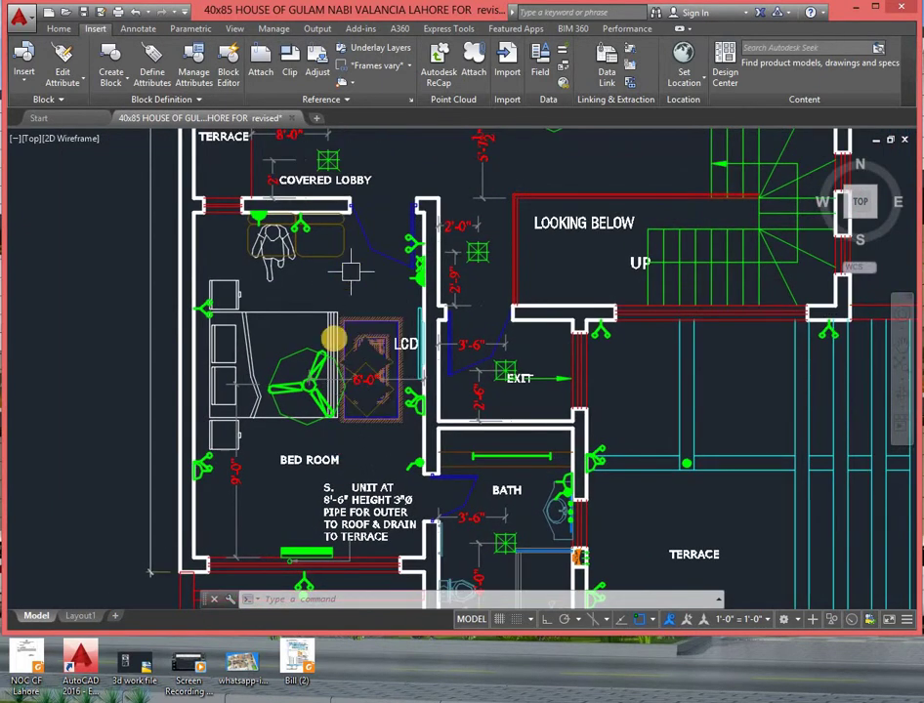
- Frame the store, upper LCD room, and the bath and bedroom above the kitchen
{"action": "scroll", "coordinate": [474, 366], "scroll_direction": "down", "scroll_amount": 1}
{"action": "scroll", "coordinate": [512, 340], "scroll_direction": "down", "scroll_amount": 1}
{"action": "scroll", "coordinate": [495, 313], "scroll_direction": "down", "scroll_amount": 1}
{"action": "scroll", "coordinate": [479, 368], "scroll_direction": "down", "scroll_amount": 1}
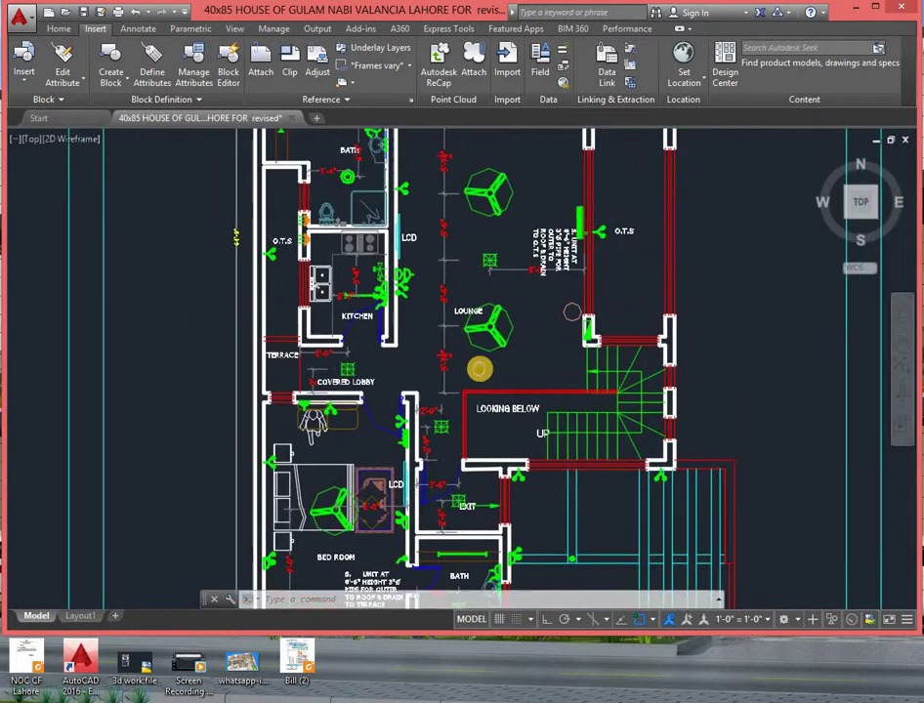
{"action": "middle_click_drag", "start_coordinate": [479, 369], "coordinate": [456, 431]}
{"action": "scroll", "coordinate": [304, 327], "scroll_direction": "up", "scroll_amount": 2}
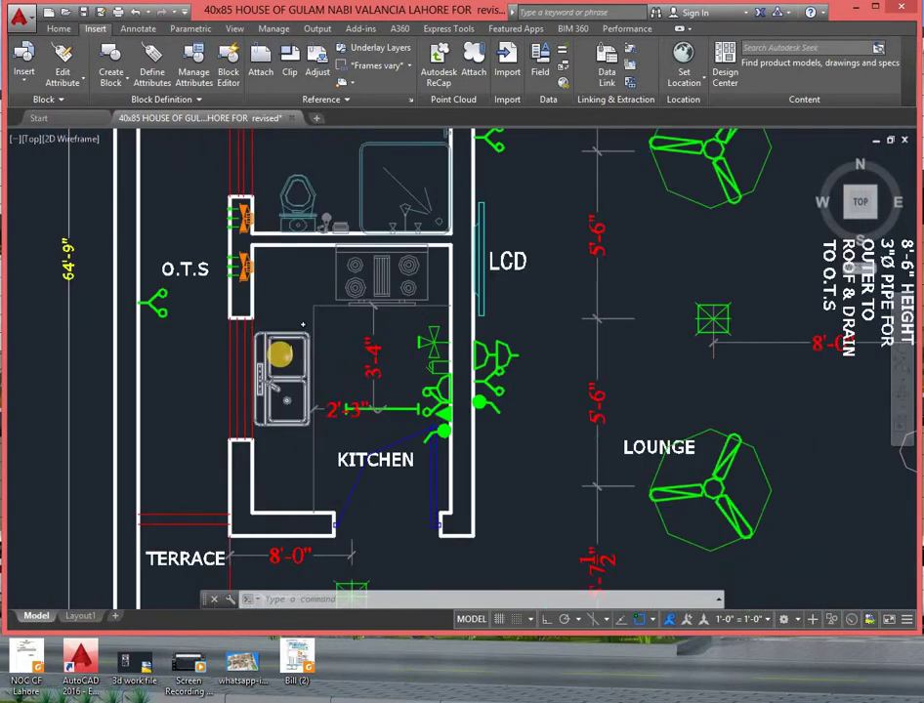
{"action": "scroll", "coordinate": [283, 293], "scroll_direction": "up", "scroll_amount": 1}
{"action": "scroll", "coordinate": [277, 308], "scroll_direction": "down", "scroll_amount": 1}
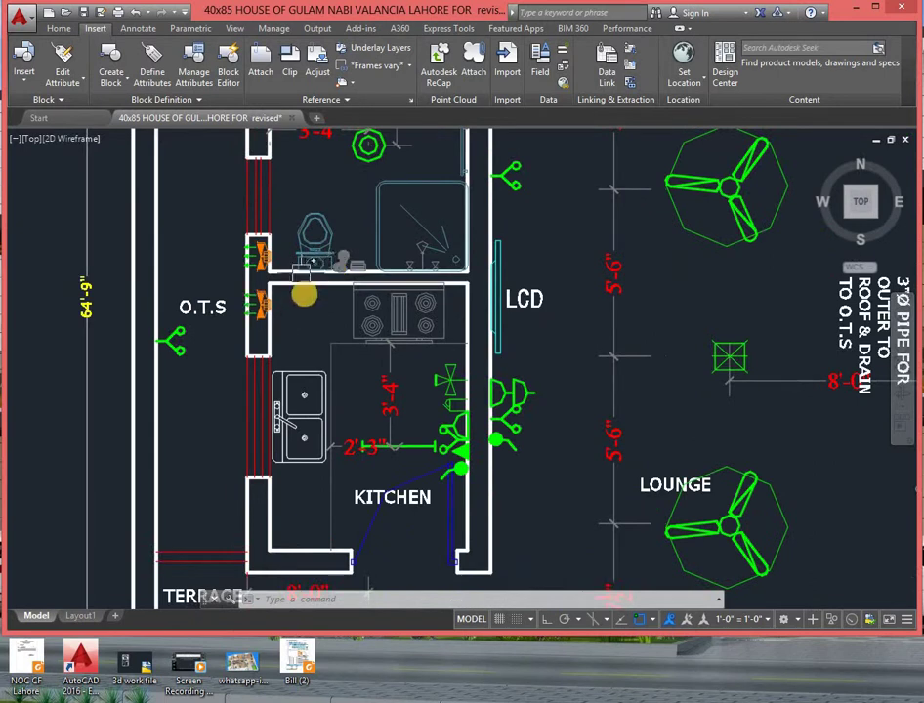
{"action": "scroll", "coordinate": [275, 312], "scroll_direction": "down", "scroll_amount": 1}
{"action": "middle_click_drag", "start_coordinate": [393, 203], "coordinate": [393, 303]}
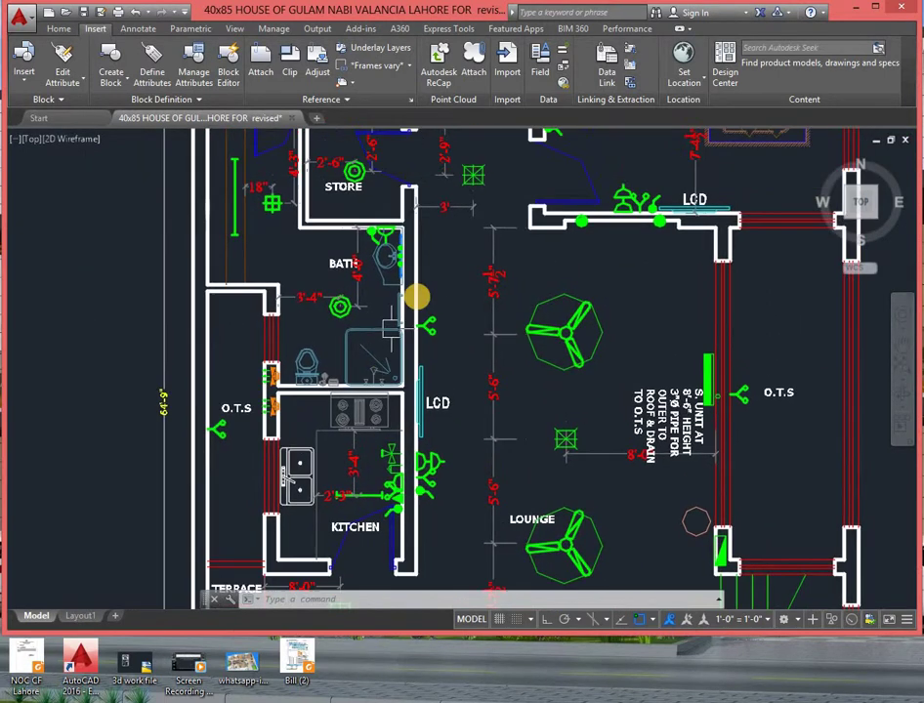
{"action": "middle_click_drag", "start_coordinate": [410, 227], "coordinate": [390, 334]}
{"action": "middle_click_drag", "start_coordinate": [318, 259], "coordinate": [391, 334]}
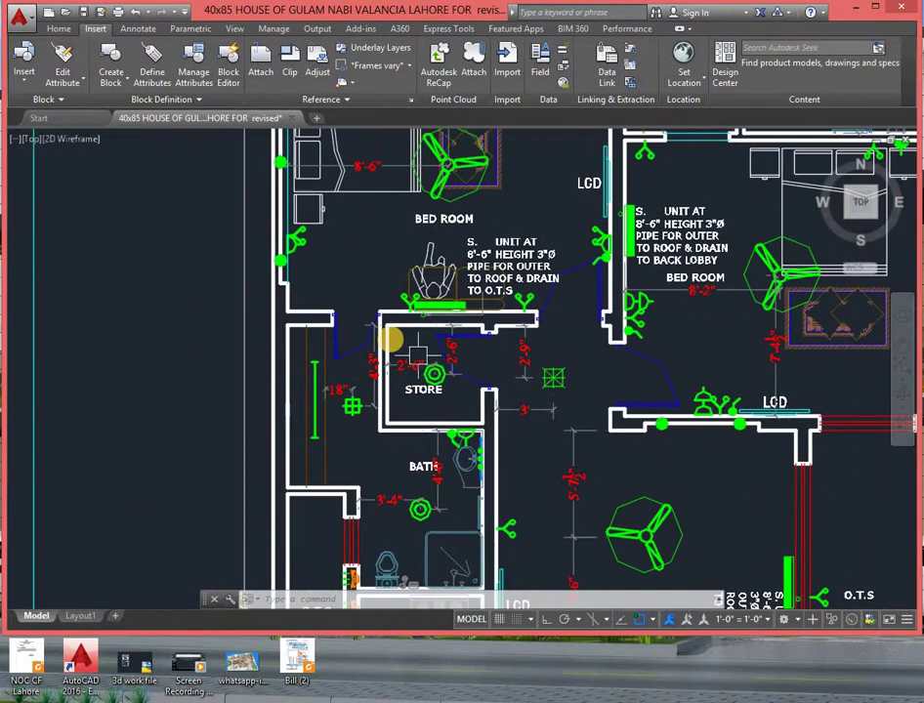
- Show the bed rooms, UNIT AT notes and dress/bath layout, then centre the bedroom wing
{"action": "scroll", "coordinate": [382, 344], "scroll_direction": "up", "scroll_amount": 3}
{"action": "scroll", "coordinate": [401, 339], "scroll_direction": "down", "scroll_amount": 2}
{"action": "mouse_move", "coordinate": [537, 183]}
{"action": "middle_mouse_down"}
{"action": "mouse_move", "coordinate": [468, 243]}
{"action": "mouse_move", "coordinate": [406, 330]}
{"action": "middle_mouse_up"}
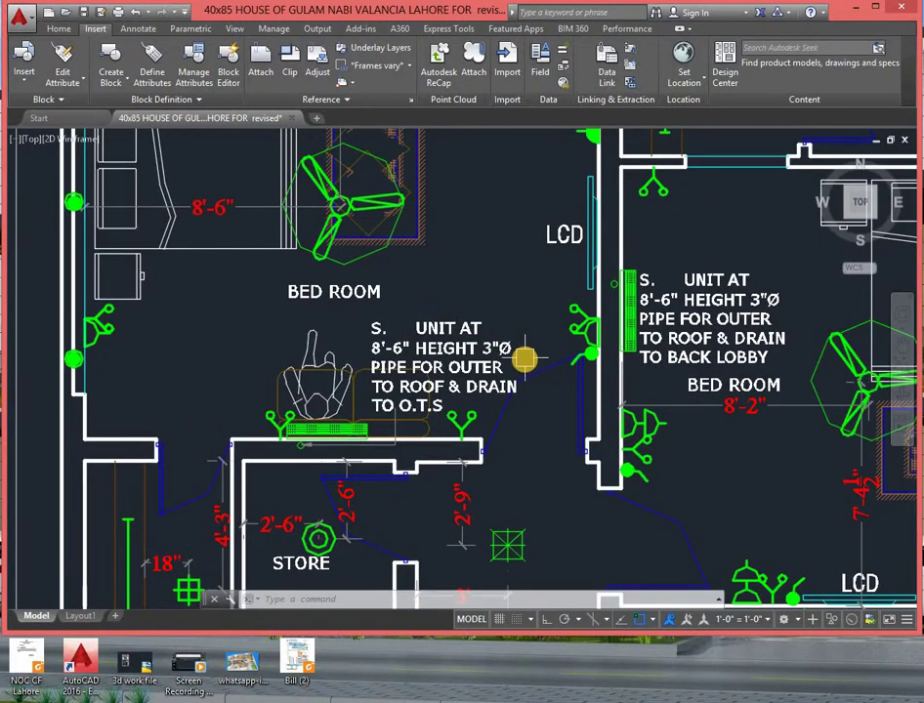
{"action": "scroll", "coordinate": [294, 264], "scroll_direction": "down", "scroll_amount": 1}
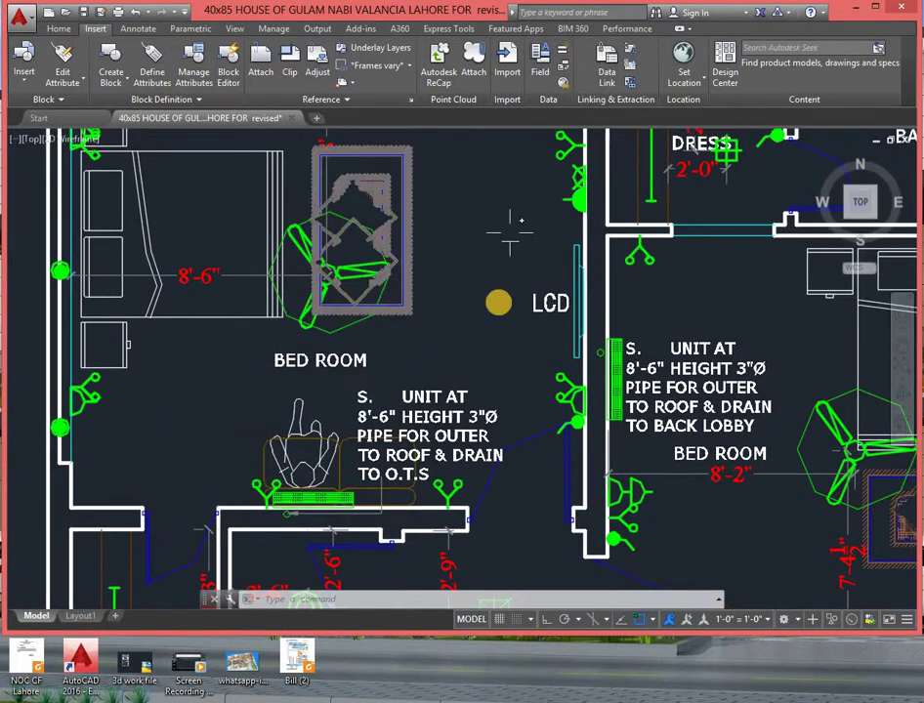
{"action": "middle_click_drag", "start_coordinate": [496, 301], "coordinate": [423, 399]}
{"action": "scroll", "coordinate": [566, 366], "scroll_direction": "down", "scroll_amount": 2}
{"action": "middle_click_drag", "start_coordinate": [567, 366], "coordinate": [511, 284]}
{"action": "scroll", "coordinate": [576, 354], "scroll_direction": "down", "scroll_amount": 1}
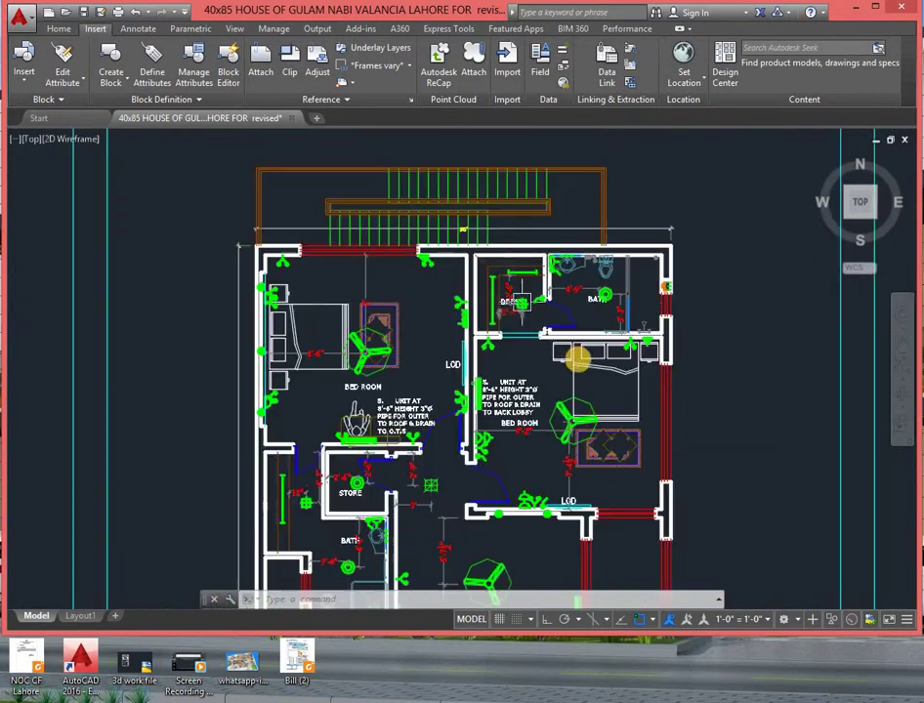
{"action": "middle_click_drag", "start_coordinate": [576, 355], "coordinate": [462, 313]}
- Move onto the roof plan sheet and zoom into its upper part
{"action": "scroll", "coordinate": [511, 346], "scroll_direction": "down", "scroll_amount": 2}
{"action": "middle_click_drag", "start_coordinate": [511, 346], "coordinate": [324, 243]}
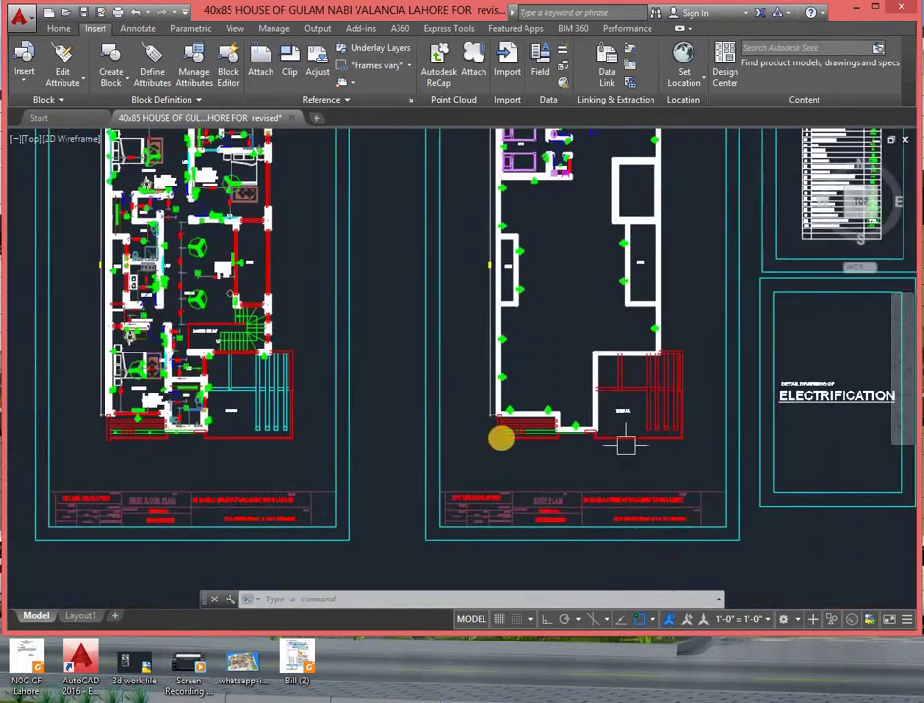
{"action": "scroll", "coordinate": [474, 433], "scroll_direction": "up", "scroll_amount": 3}
{"action": "scroll", "coordinate": [535, 254], "scroll_direction": "up", "scroll_amount": 1}
{"action": "scroll", "coordinate": [465, 384], "scroll_direction": "down", "scroll_amount": 3}
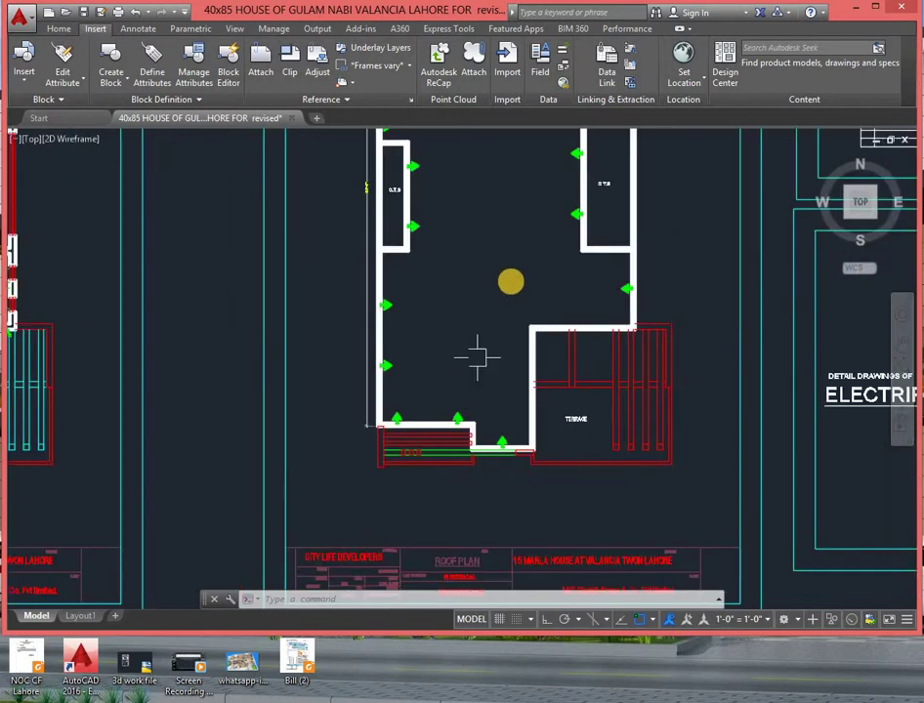
{"action": "scroll", "coordinate": [478, 354], "scroll_direction": "up", "scroll_amount": 2}
{"action": "middle_click_drag", "start_coordinate": [468, 337], "coordinate": [467, 368]}
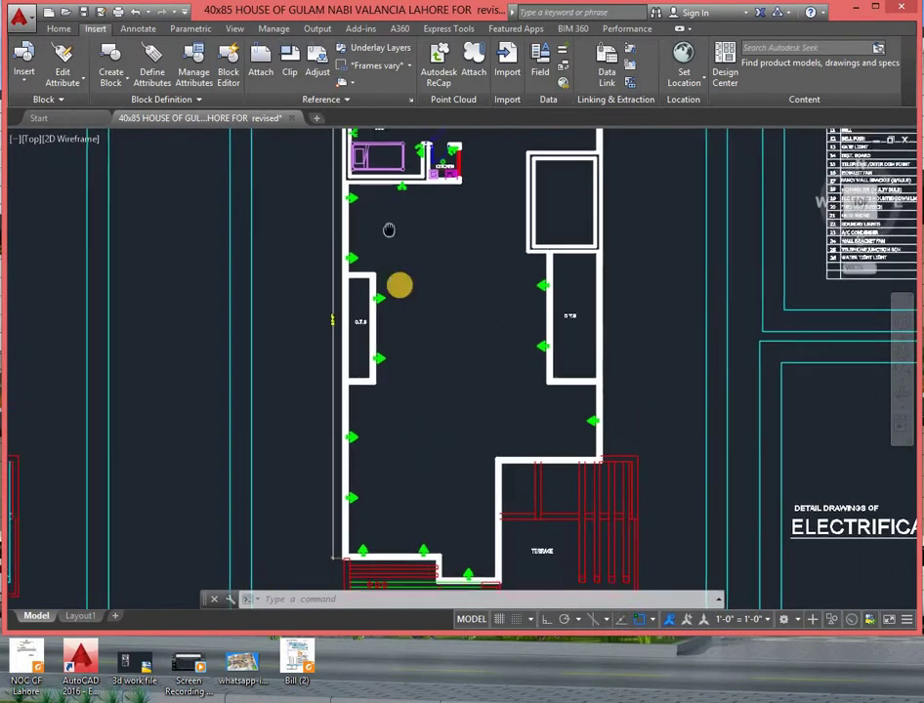
{"action": "scroll", "coordinate": [400, 244], "scroll_direction": "up", "scroll_amount": 3}
{"action": "scroll", "coordinate": [371, 293], "scroll_direction": "up", "scroll_amount": 2}
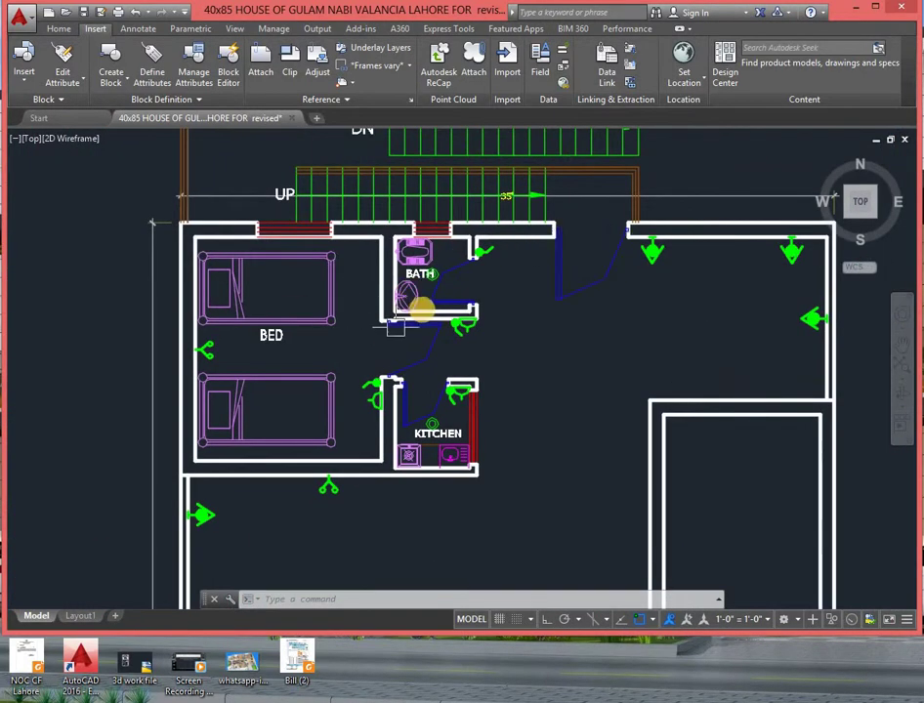
{"action": "scroll", "coordinate": [412, 313], "scroll_direction": "up", "scroll_amount": 2}
- Frame the roof plan's bed, bath and kitchen area, then the roof plan with its legend
{"action": "middle_click_drag", "start_coordinate": [409, 371], "coordinate": [496, 312]}
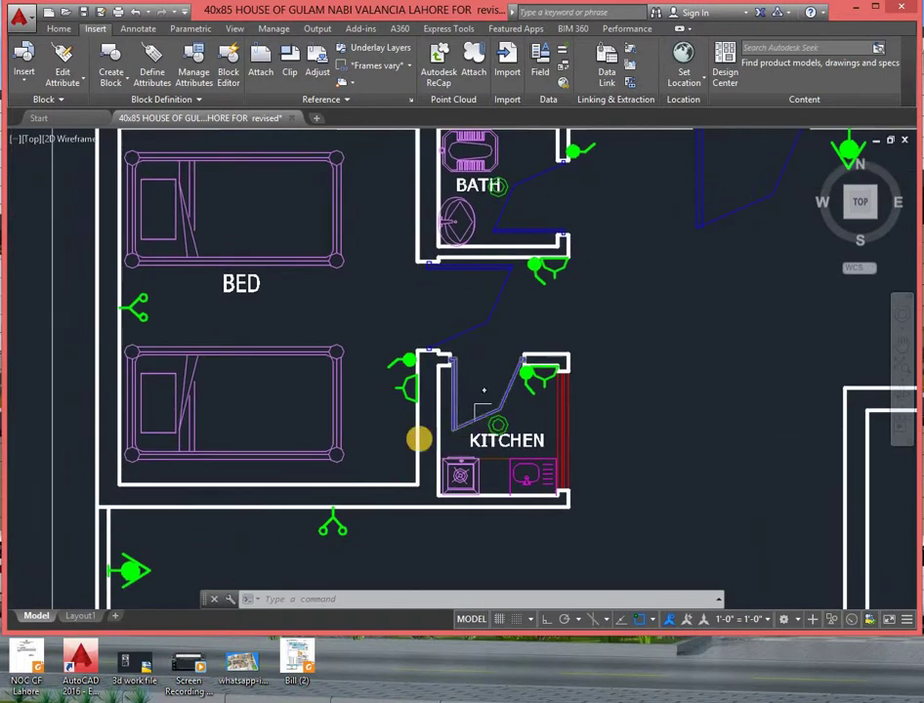
{"action": "scroll", "coordinate": [344, 415], "scroll_direction": "down", "scroll_amount": 2}
{"action": "middle_click_drag", "start_coordinate": [461, 418], "coordinate": [421, 311]}
{"action": "scroll", "coordinate": [410, 322], "scroll_direction": "down", "scroll_amount": 5}
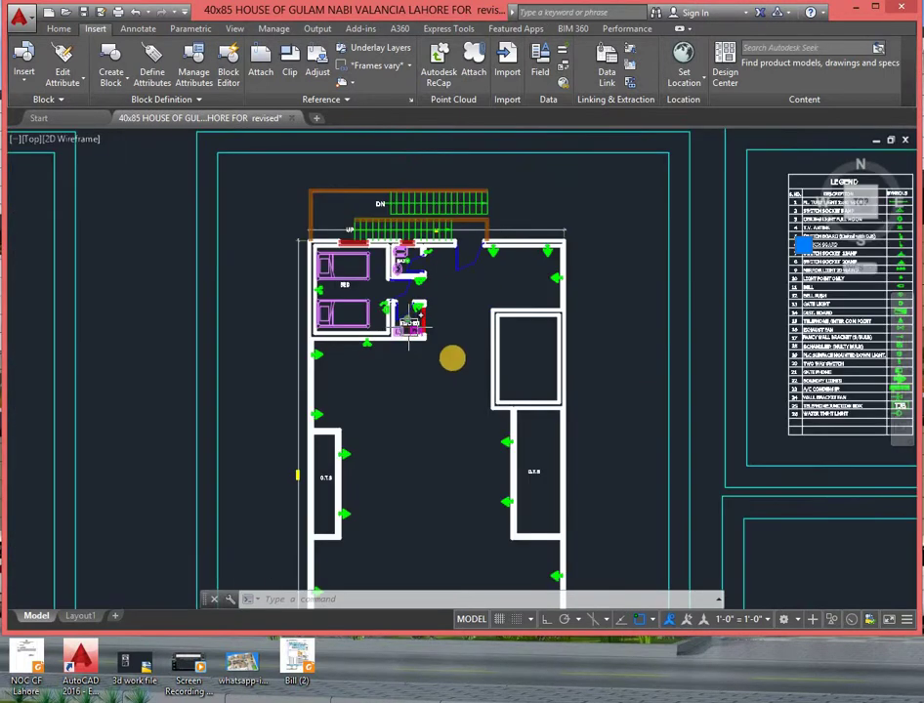
{"action": "scroll", "coordinate": [479, 381], "scroll_direction": "down", "scroll_amount": 2}
{"action": "middle_click_drag", "start_coordinate": [479, 382], "coordinate": [450, 263]}
{"action": "scroll", "coordinate": [574, 434], "scroll_direction": "down", "scroll_amount": 1}
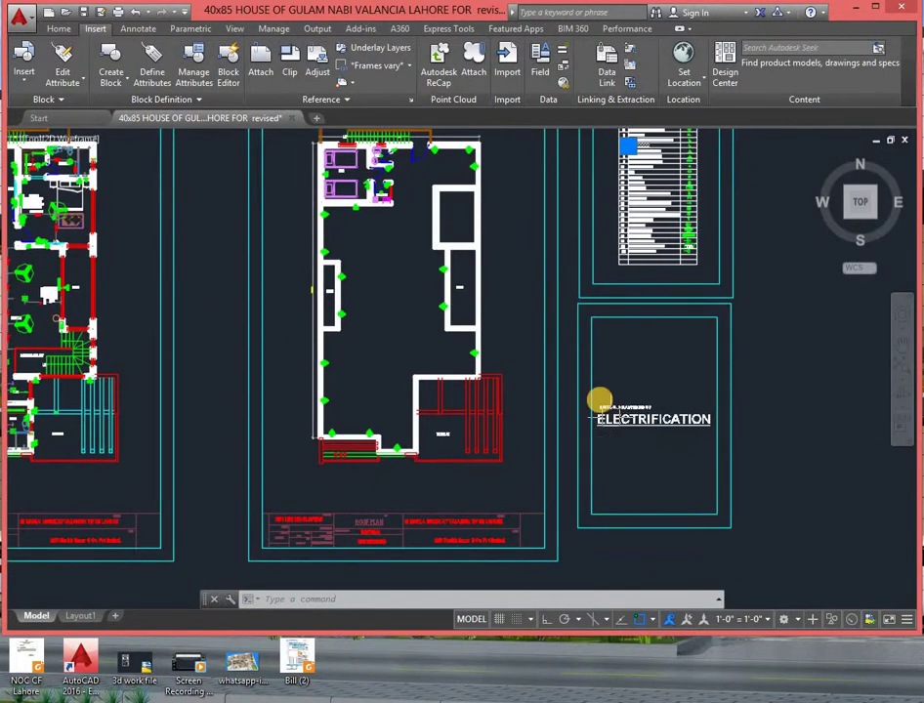
{"action": "scroll", "coordinate": [600, 405], "scroll_direction": "up", "scroll_amount": 4}
- Check the ELECTRIFICATION cover sheet and ROOF PLAN title block, then show all ELECTRICAL DRAWING sheets
{"action": "middle_click_drag", "start_coordinate": [592, 397], "coordinate": [406, 313]}
{"action": "scroll", "coordinate": [469, 347], "scroll_direction": "down", "scroll_amount": 2}
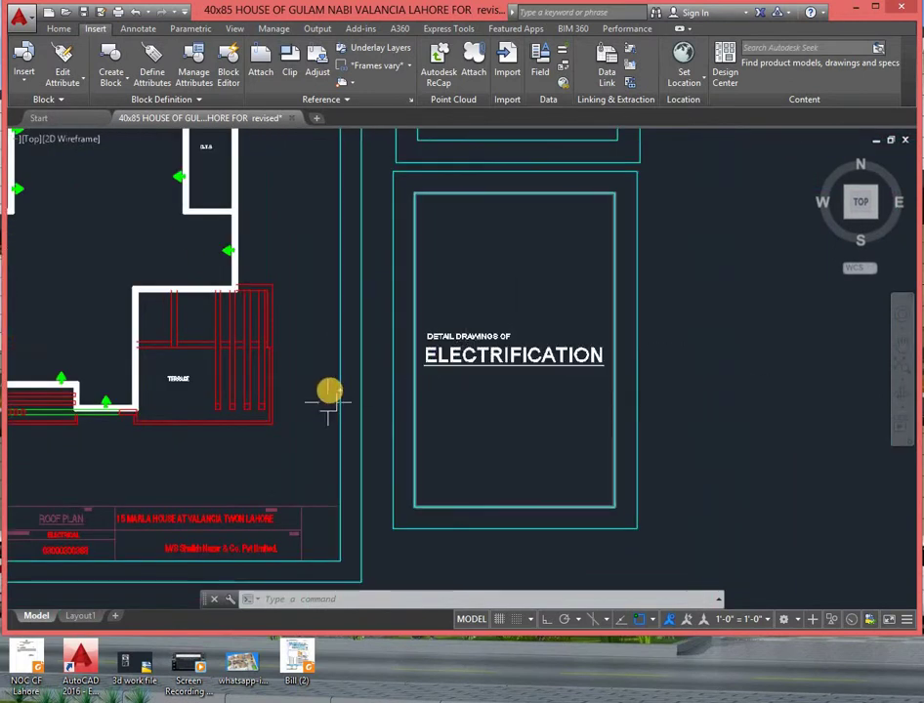
{"action": "scroll", "coordinate": [317, 402], "scroll_direction": "down", "scroll_amount": 2}
{"action": "middle_click_drag", "start_coordinate": [245, 438], "coordinate": [259, 431]}
{"action": "scroll", "coordinate": [351, 346], "scroll_direction": "up", "scroll_amount": 3}
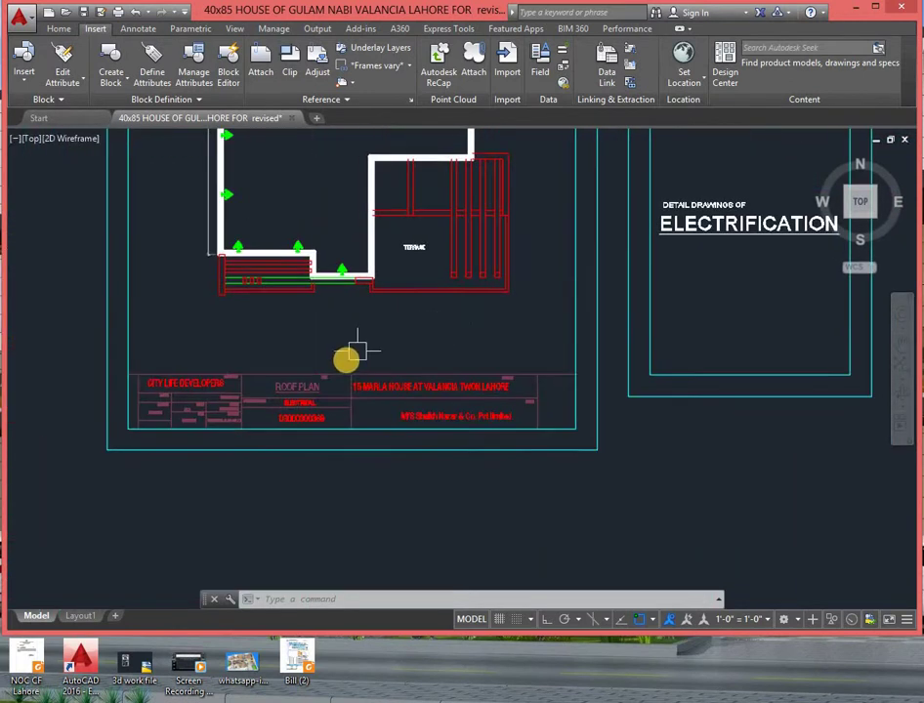
{"action": "scroll", "coordinate": [351, 353], "scroll_direction": "up", "scroll_amount": 3}
{"action": "scroll", "coordinate": [403, 384], "scroll_direction": "down", "scroll_amount": 2}
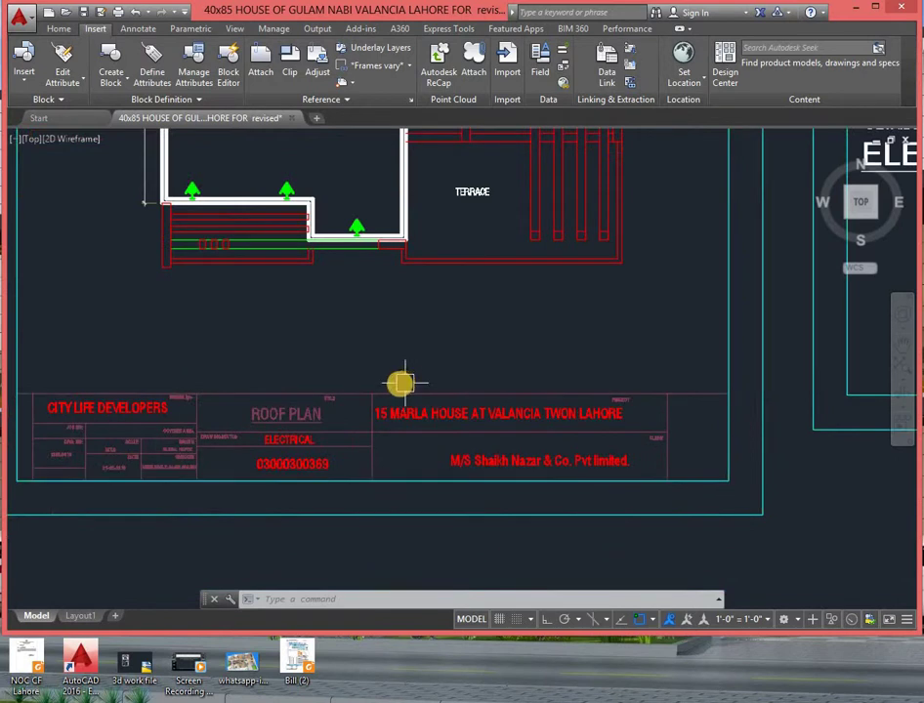
{"action": "scroll", "coordinate": [395, 361], "scroll_direction": "down", "scroll_amount": 2}
{"action": "scroll", "coordinate": [391, 327], "scroll_direction": "down", "scroll_amount": 1}
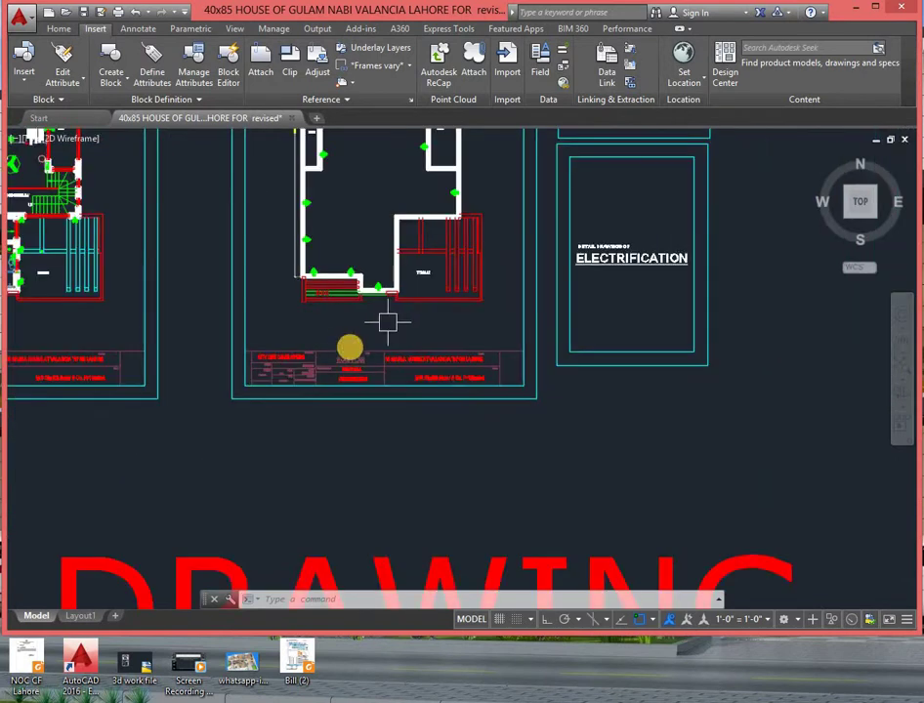
{"action": "scroll", "coordinate": [420, 338], "scroll_direction": "down", "scroll_amount": 2}
- Zoom in on the cover sheet and centre the 'DETAIL DRAWINGS OF ELECTRIFICATION' title
{"action": "scroll", "coordinate": [367, 367], "scroll_direction": "down", "scroll_amount": 2}
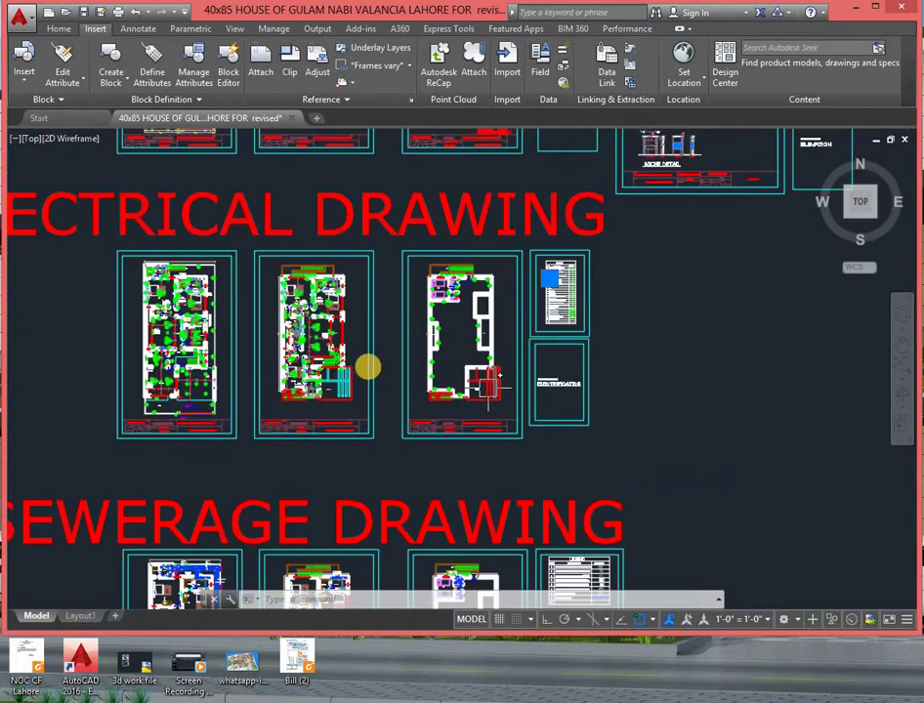
{"action": "middle_click_drag", "start_coordinate": [30, 232], "coordinate": [145, 276]}
{"action": "scroll", "coordinate": [711, 433], "scroll_direction": "up", "scroll_amount": 3}
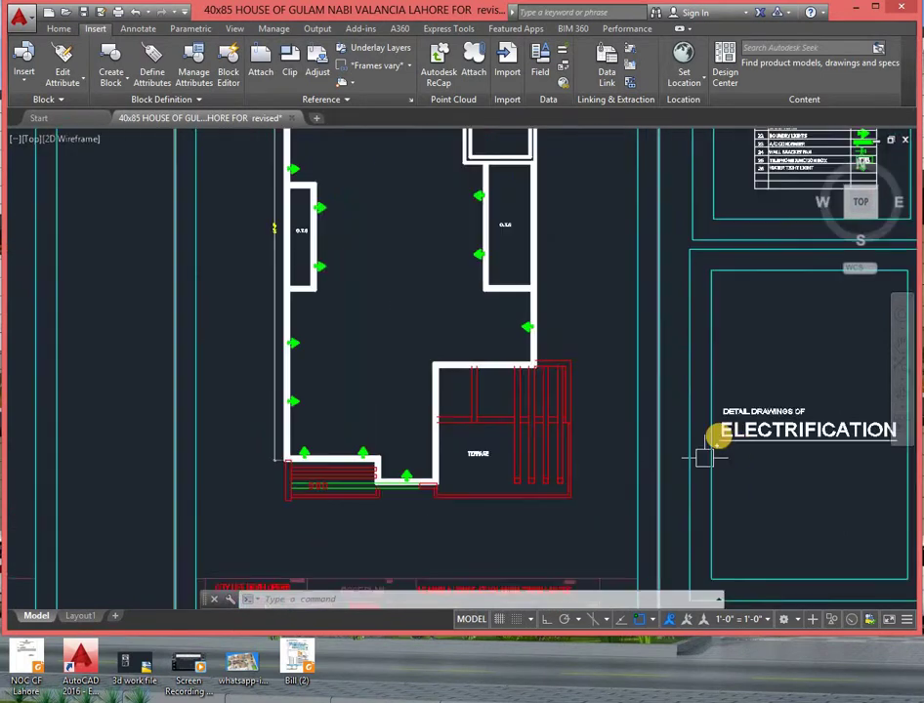
{"action": "scroll", "coordinate": [403, 317], "scroll_direction": "up", "scroll_amount": 2}
{"action": "scroll", "coordinate": [410, 323], "scroll_direction": "up", "scroll_amount": 1}
{"action": "scroll", "coordinate": [410, 329], "scroll_direction": "up", "scroll_amount": 1}
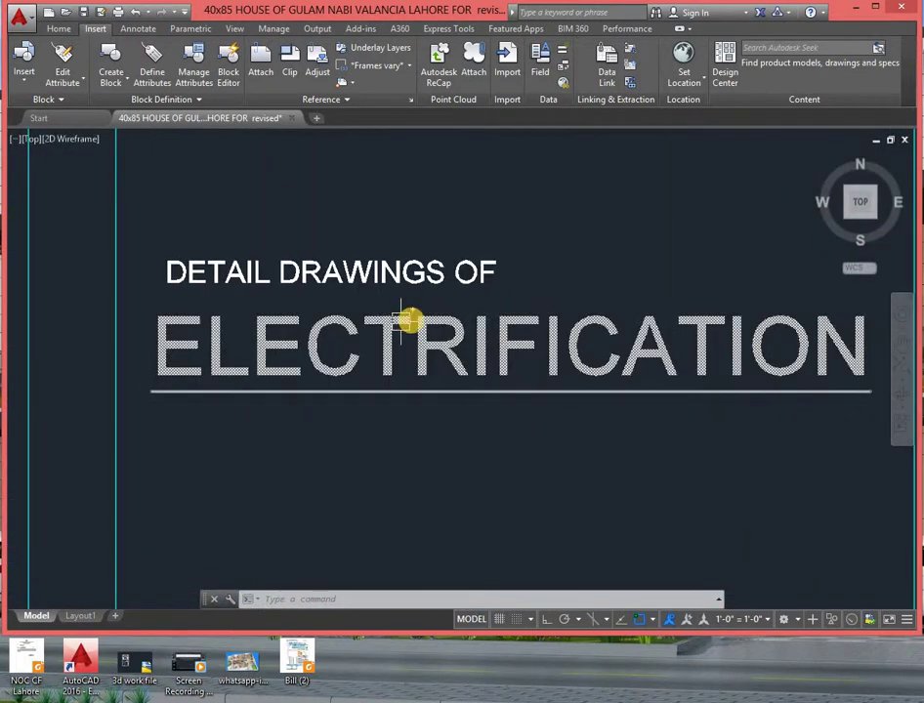
{"action": "scroll", "coordinate": [412, 319], "scroll_direction": "down", "scroll_amount": 1}
{"action": "scroll", "coordinate": [438, 327], "scroll_direction": "up", "scroll_amount": 2}
{"action": "scroll", "coordinate": [435, 334], "scroll_direction": "down", "scroll_amount": 2}
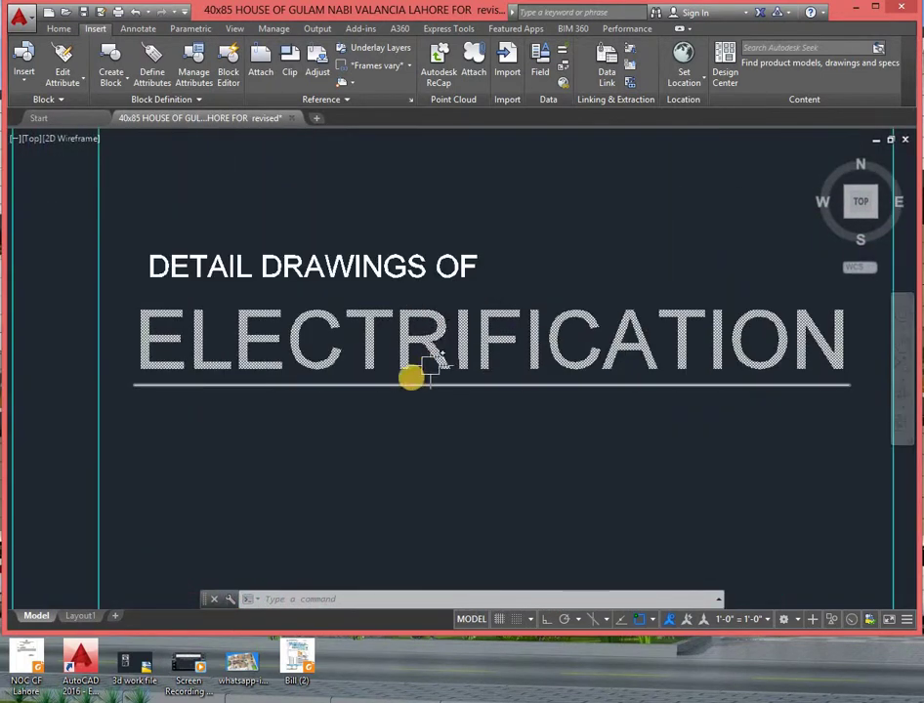
{"action": "middle_click_drag", "start_coordinate": [412, 373], "coordinate": [402, 380]}
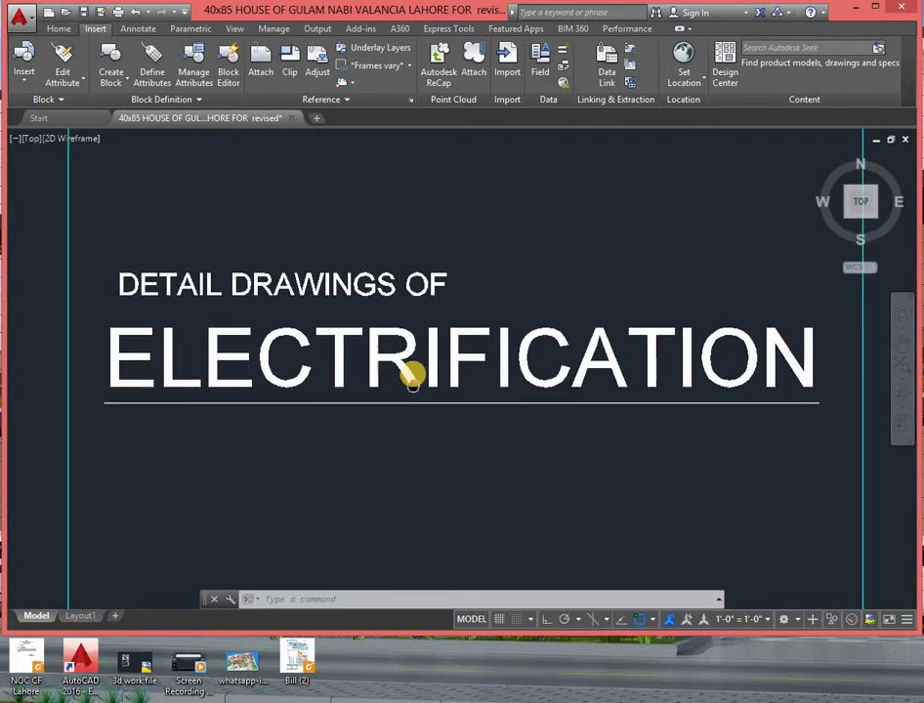